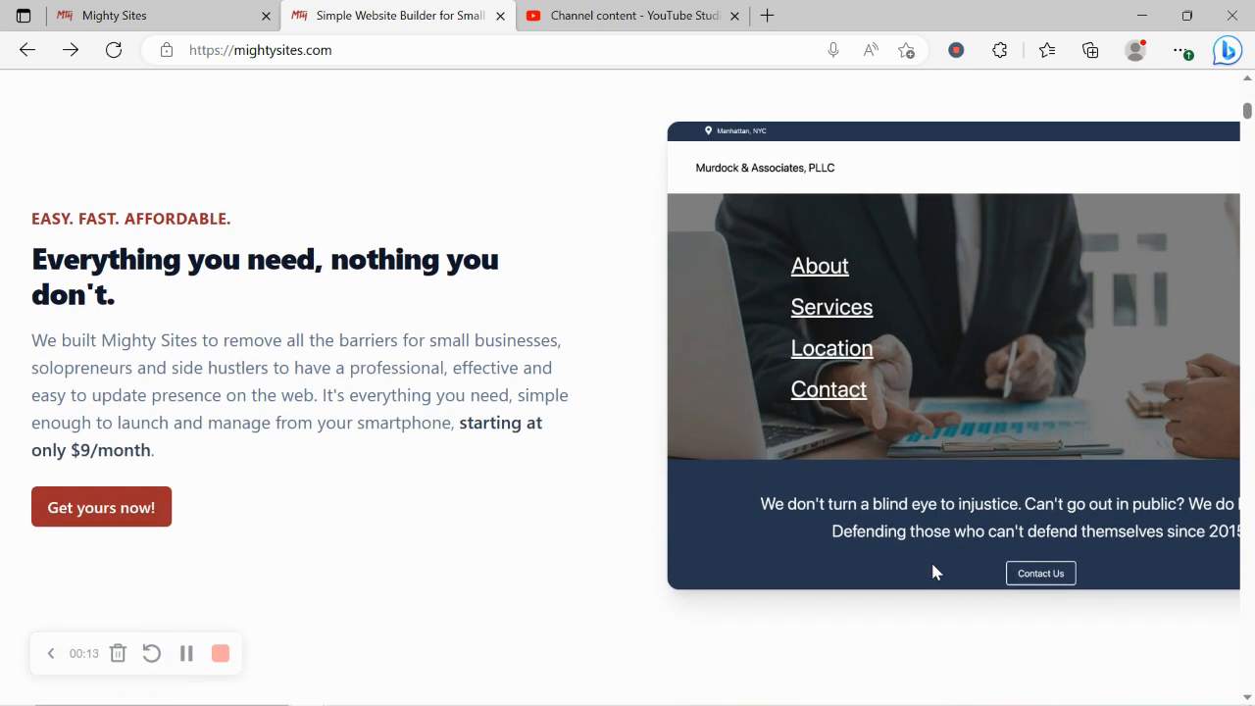
Step: Scroll through the one-page website page, reading its headings and template section
scroll(932, 572, down, 2)
scroll(932, 572, down, 5)
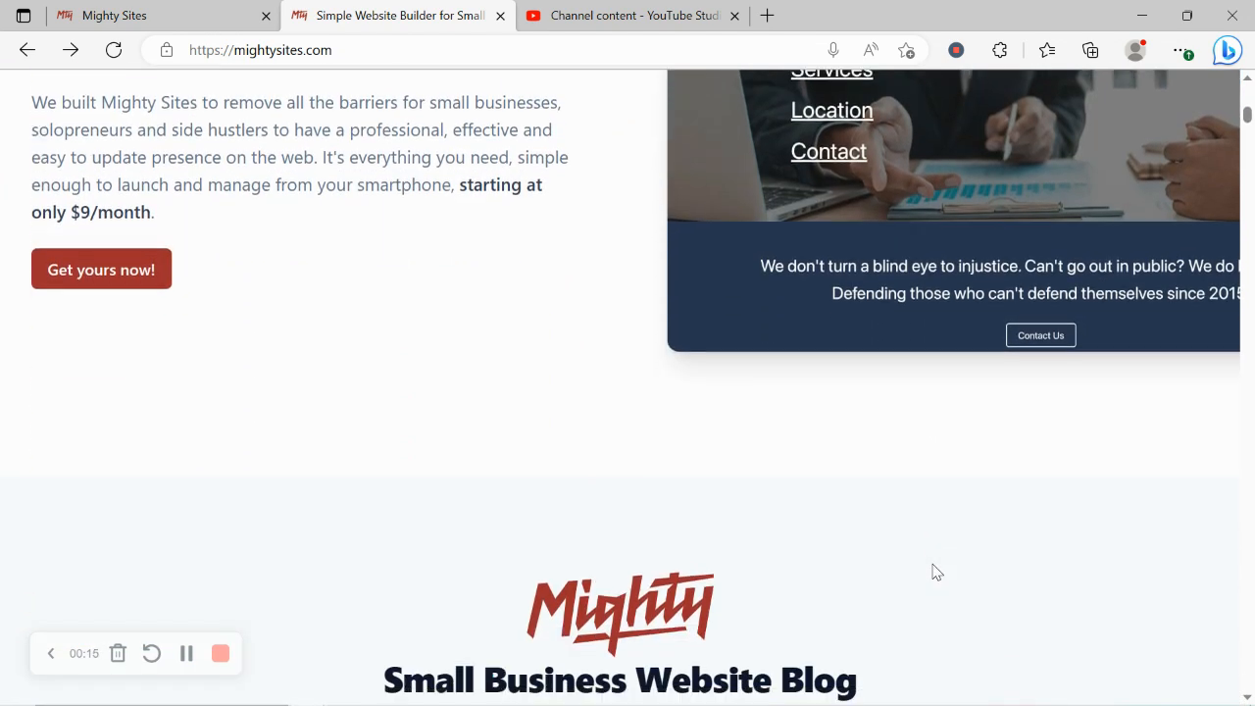
scroll(934, 573, down, 5)
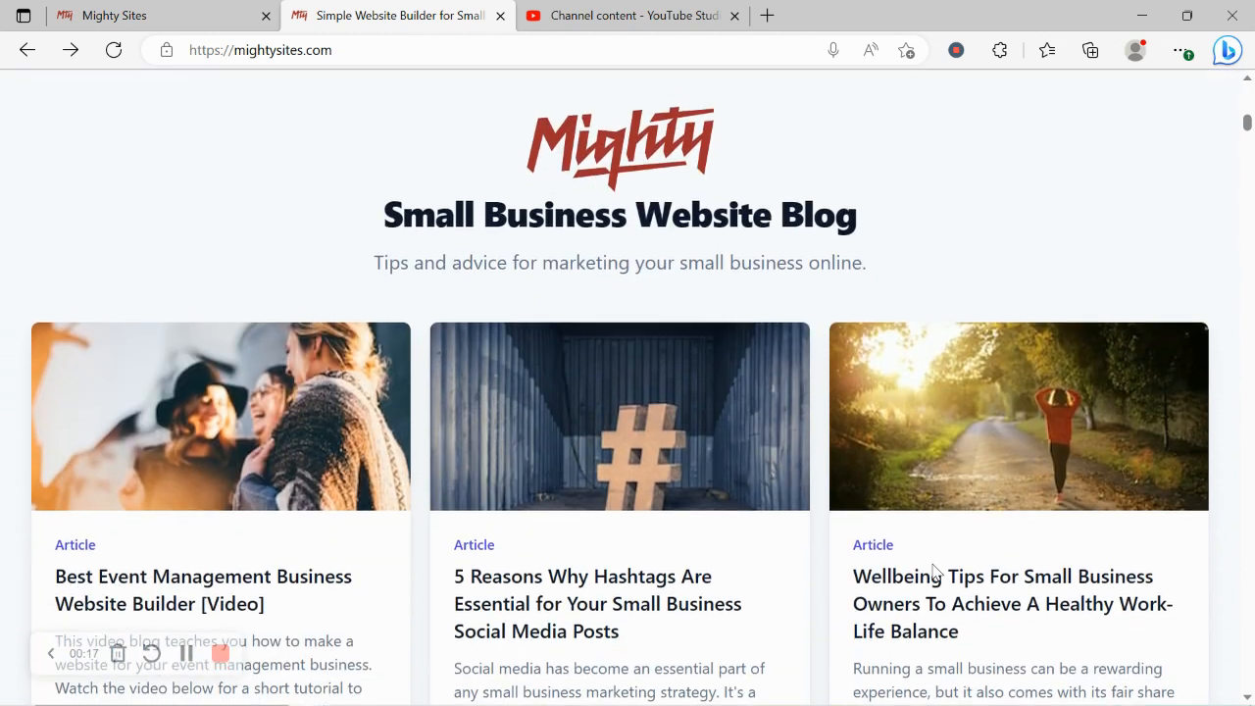
scroll(933, 573, down, 6)
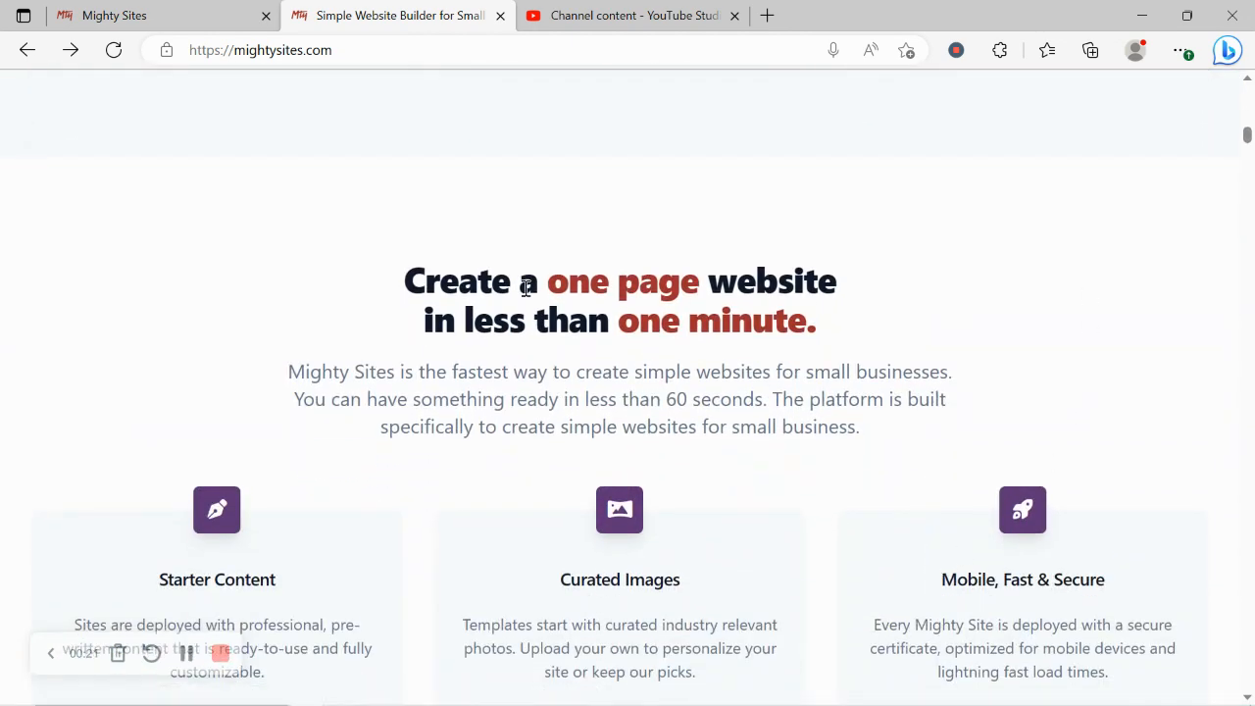
drag(384, 291, 890, 326)
click(359, 388)
scroll(359, 389, down, 4)
scroll(359, 396, down, 2)
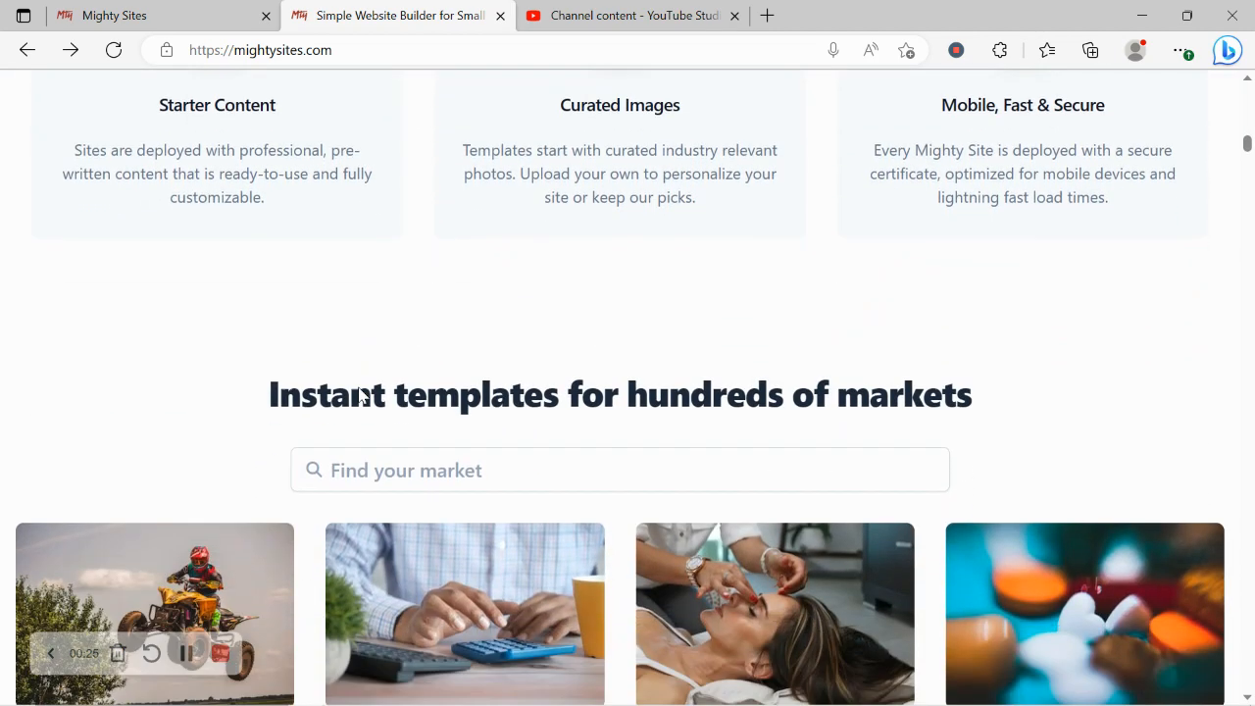
drag(267, 394, 973, 392)
click(664, 360)
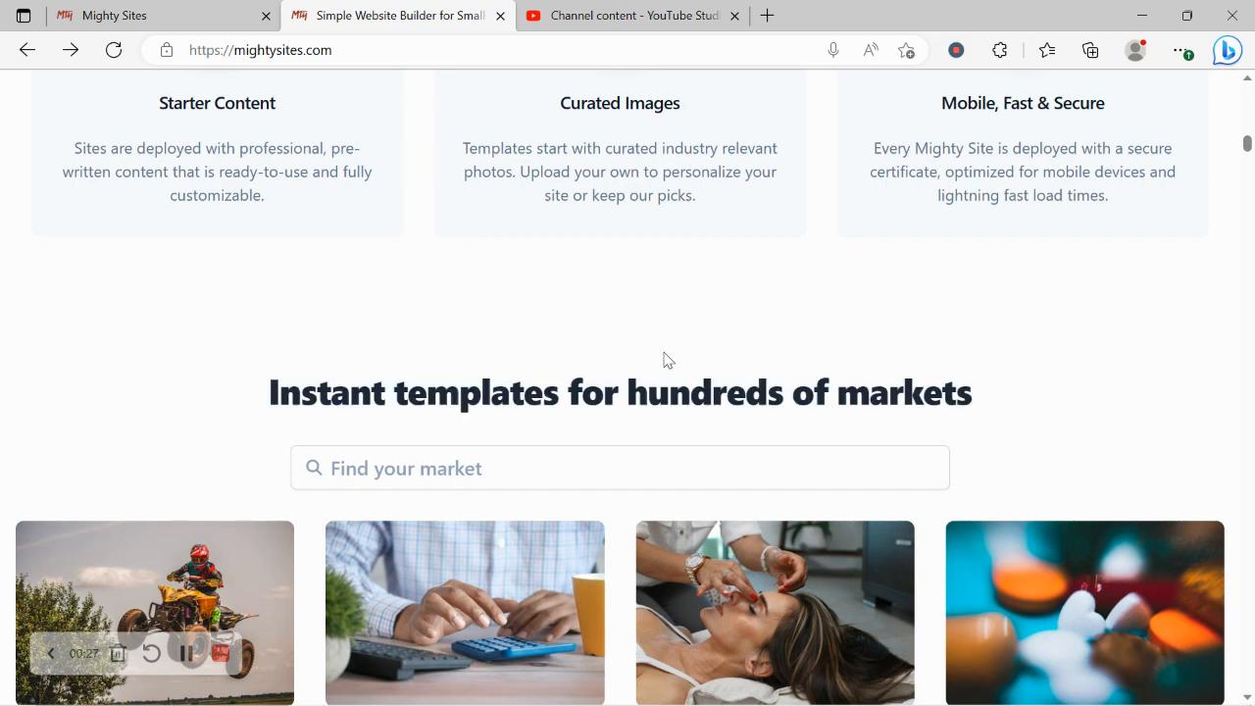
scroll(664, 359, down, 7)
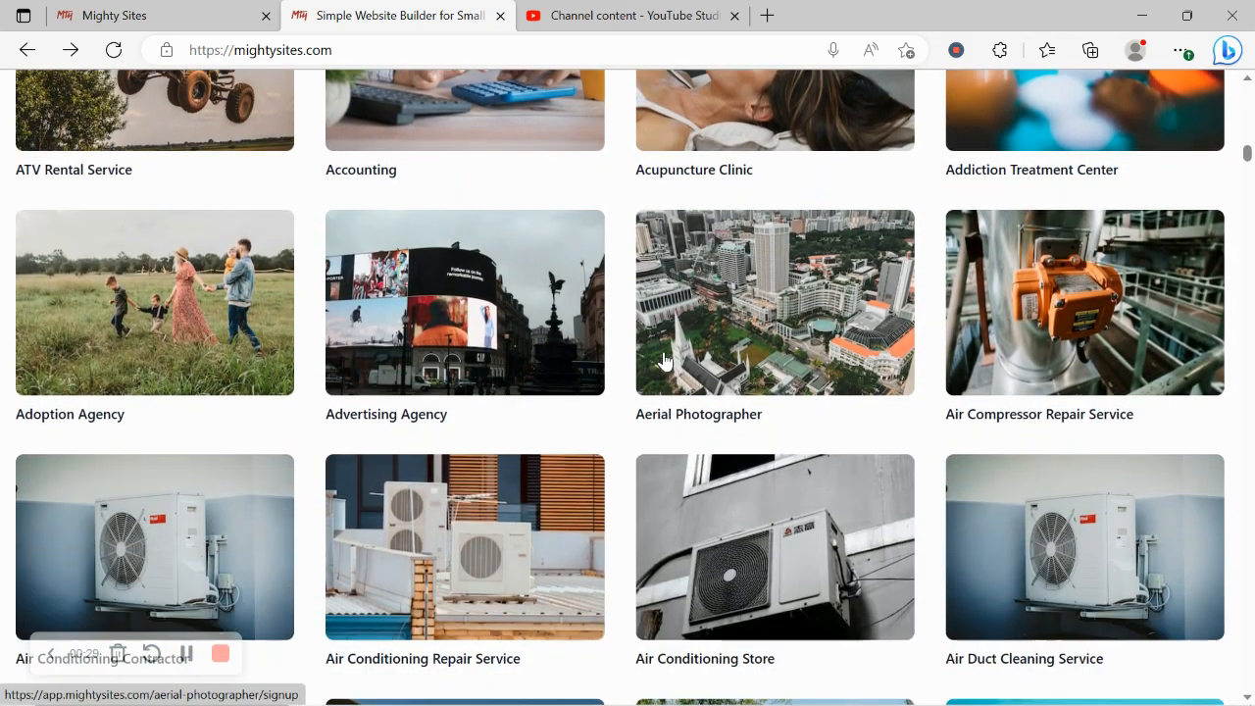
Step: Switch to the Mighty Sites site-creation page and browse the market templates
click(156, 12)
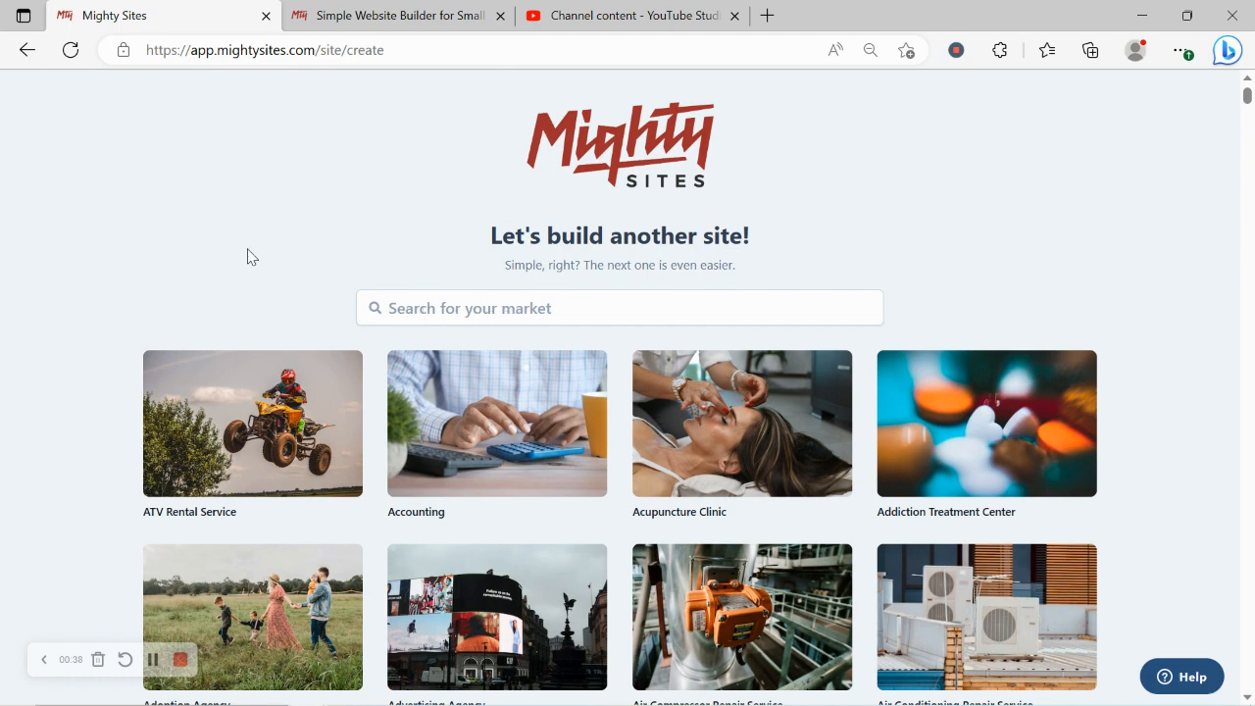
scroll(248, 257, down, 5)
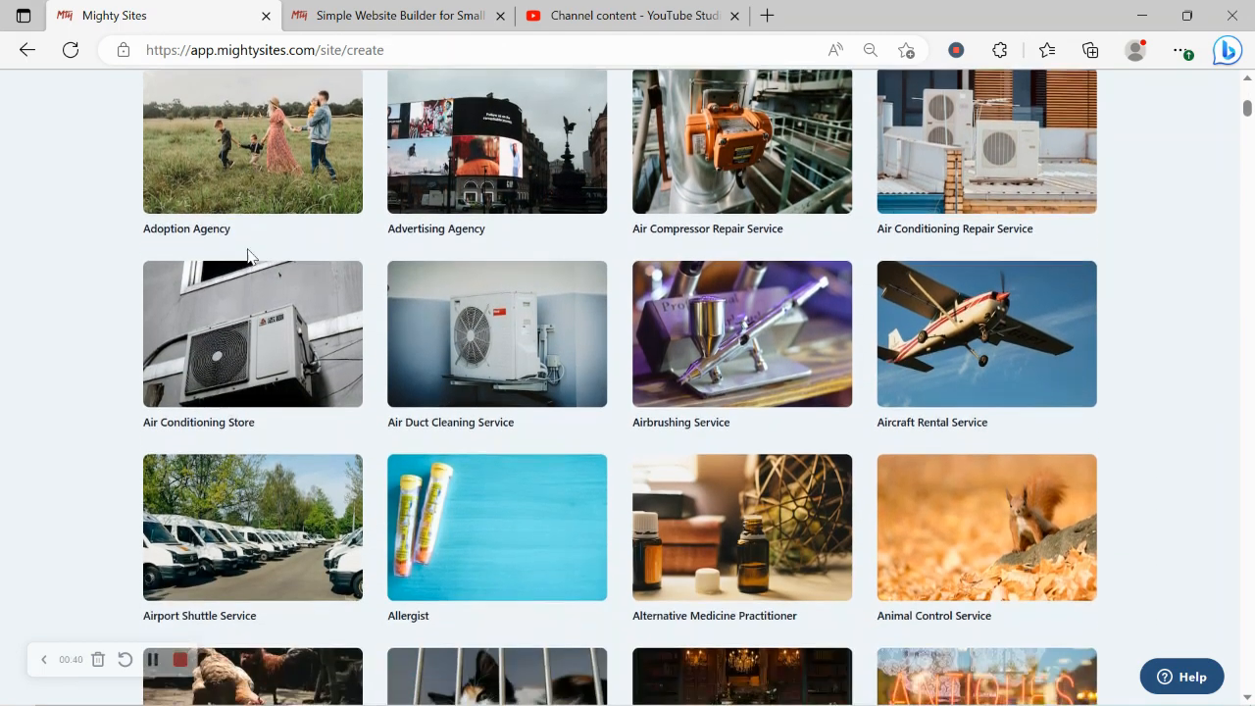
scroll(249, 257, down, 5)
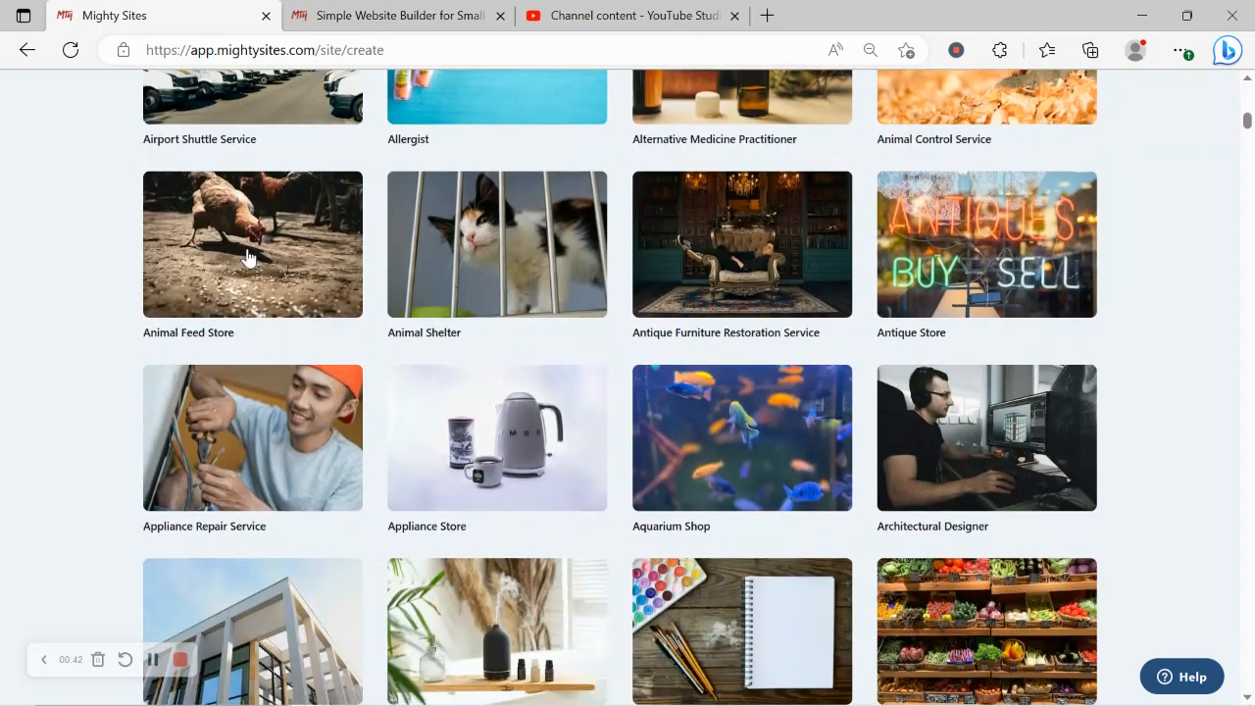
scroll(248, 257, down, 5)
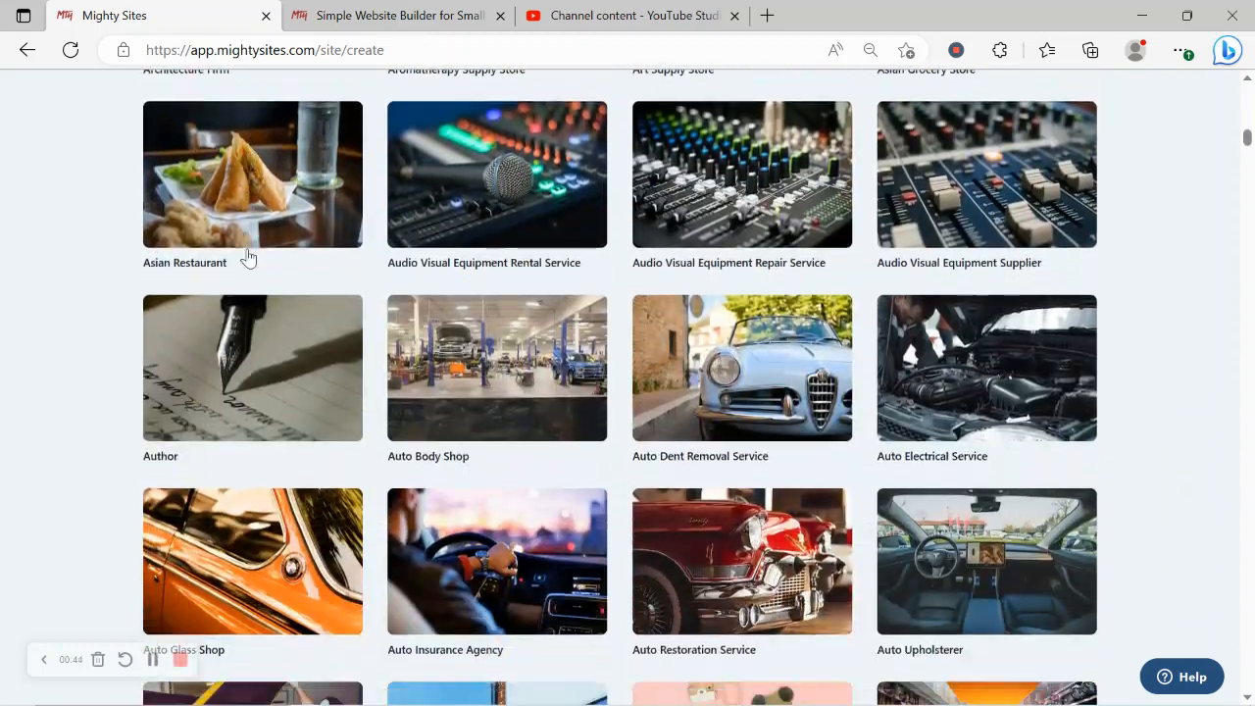
scroll(248, 257, down, 5)
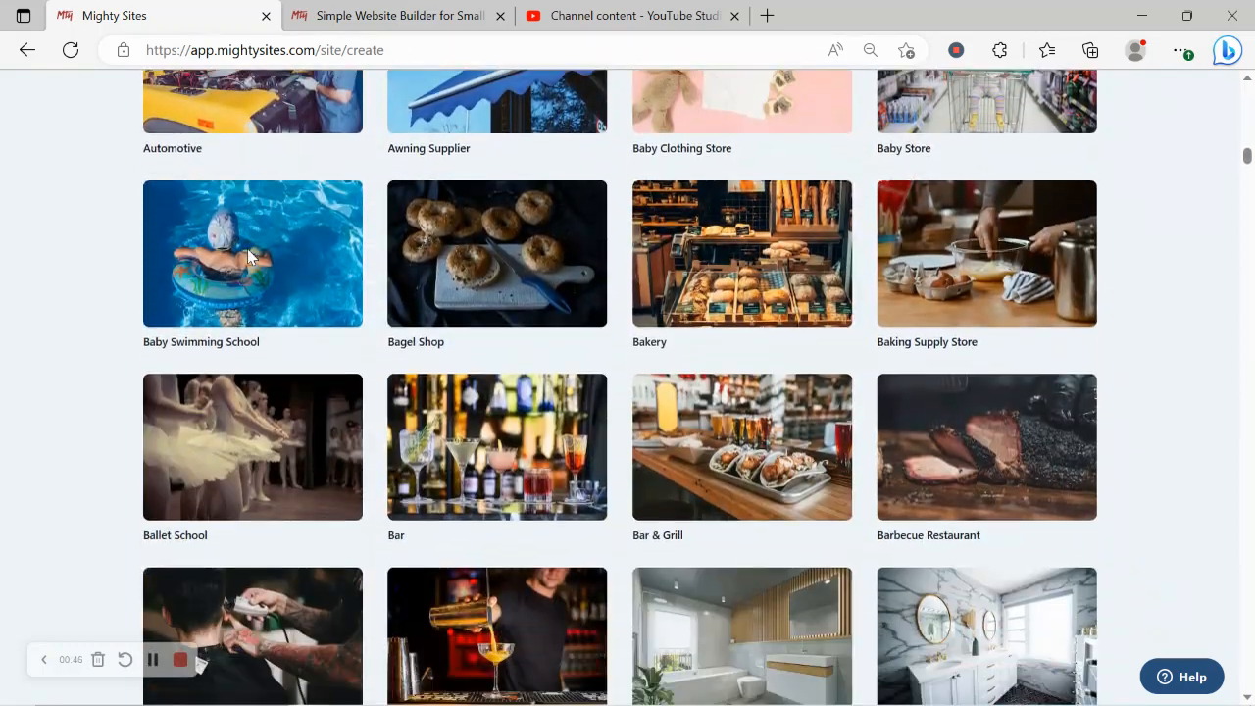
scroll(248, 257, down, 1)
scroll(248, 257, up, 4)
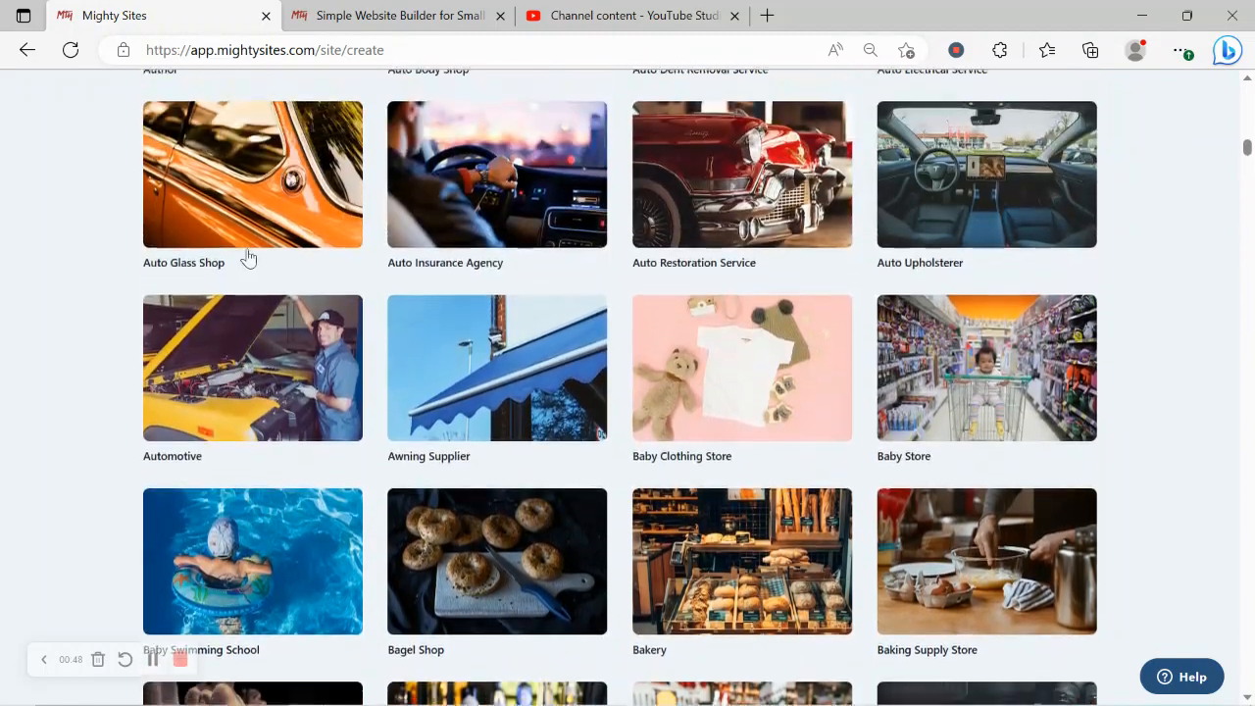
scroll(248, 257, up, 8)
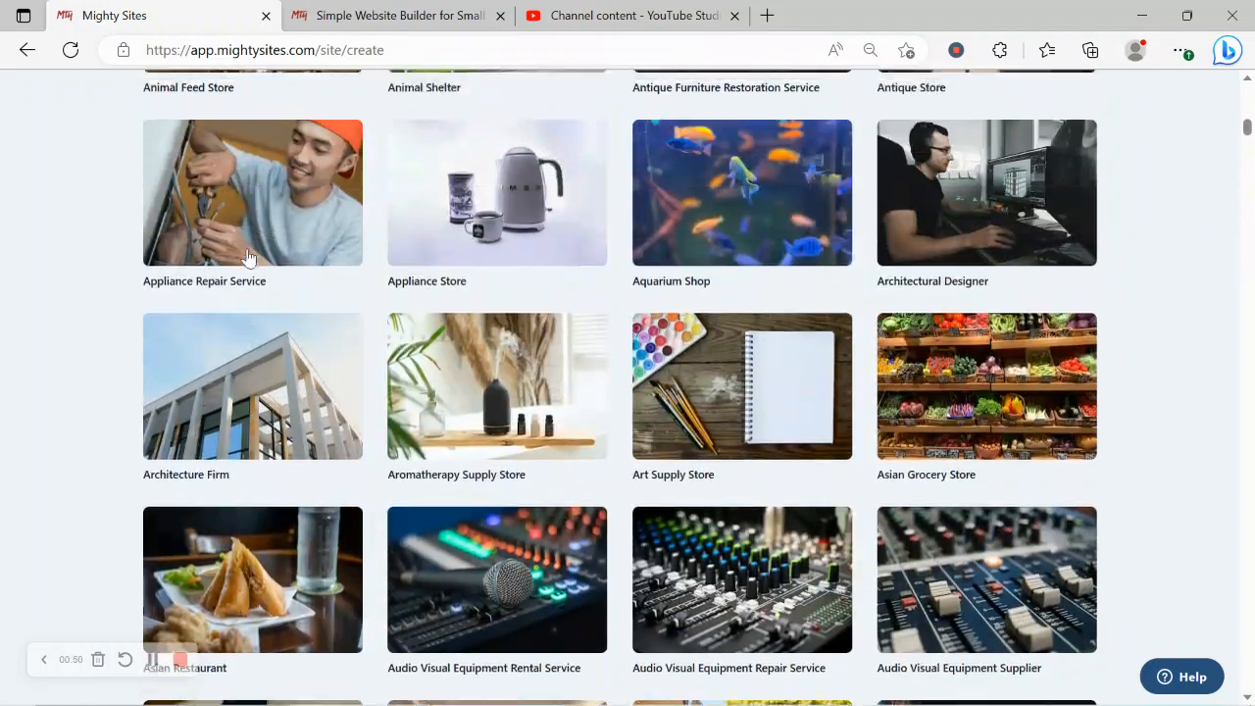
scroll(248, 257, up, 10)
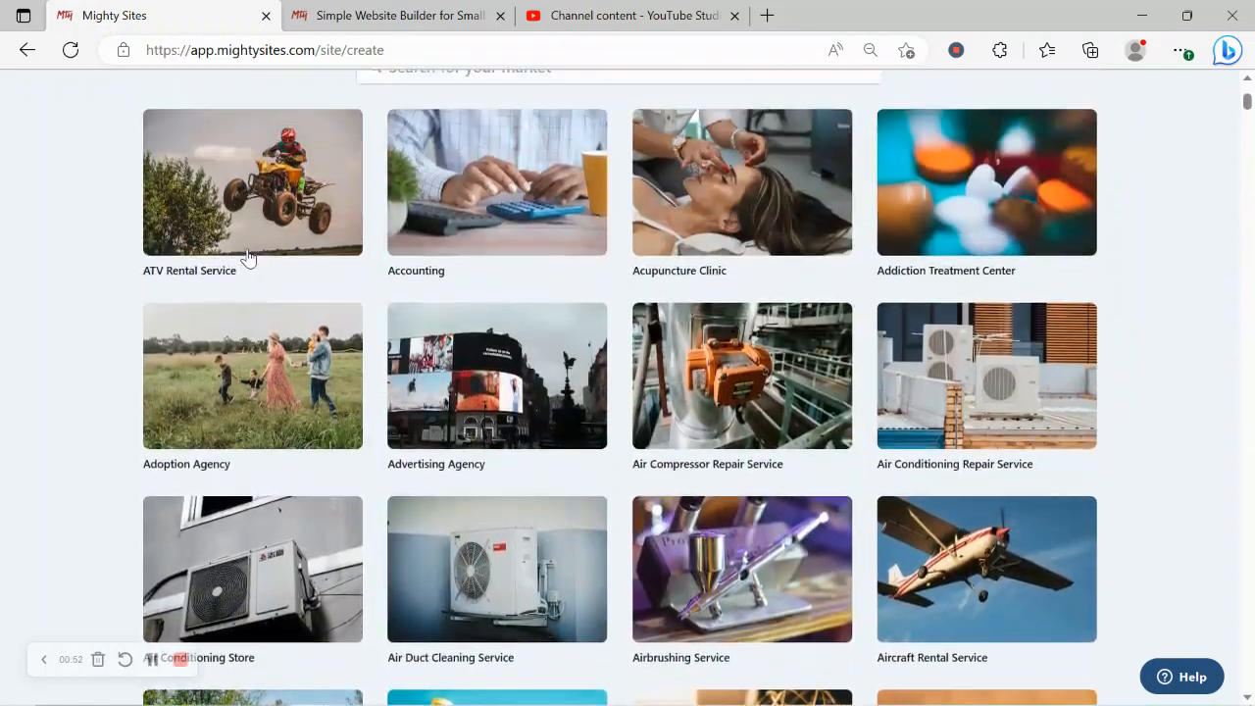
scroll(248, 257, up, 3)
Step: Search the market templates for 'hot d' and pick the Hot Dog Stand template
click(470, 308)
text(ho)
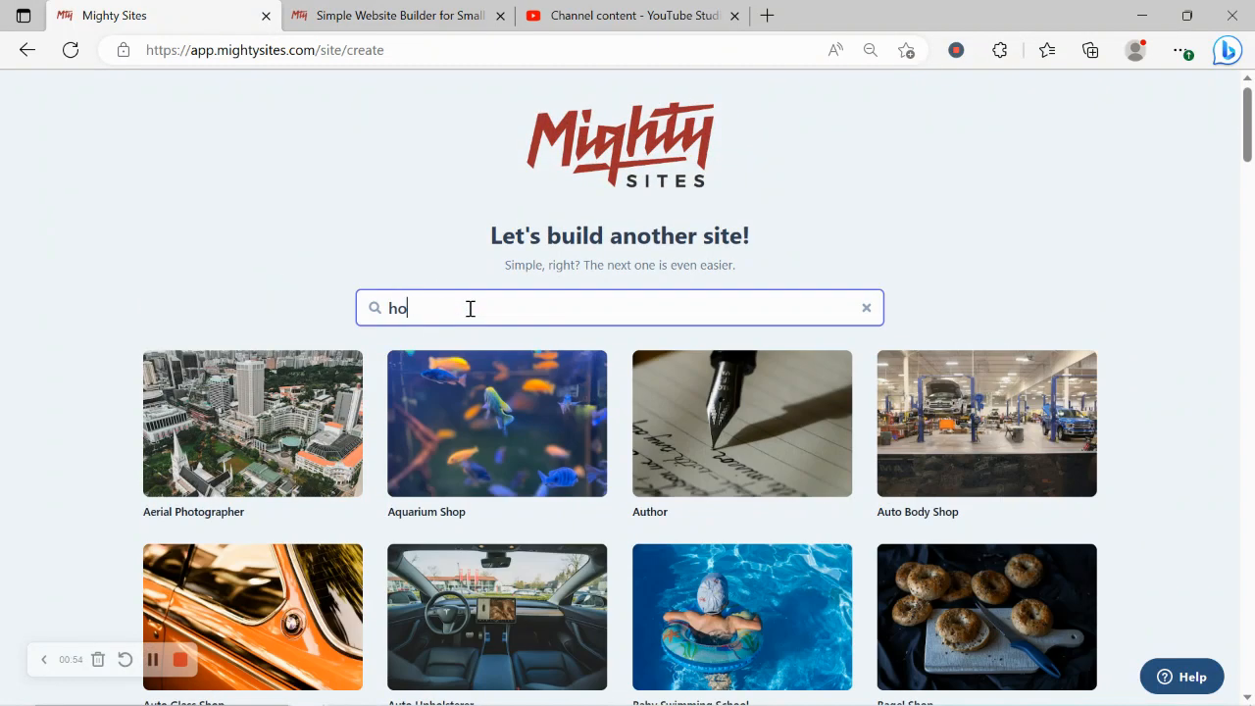
text(t d)
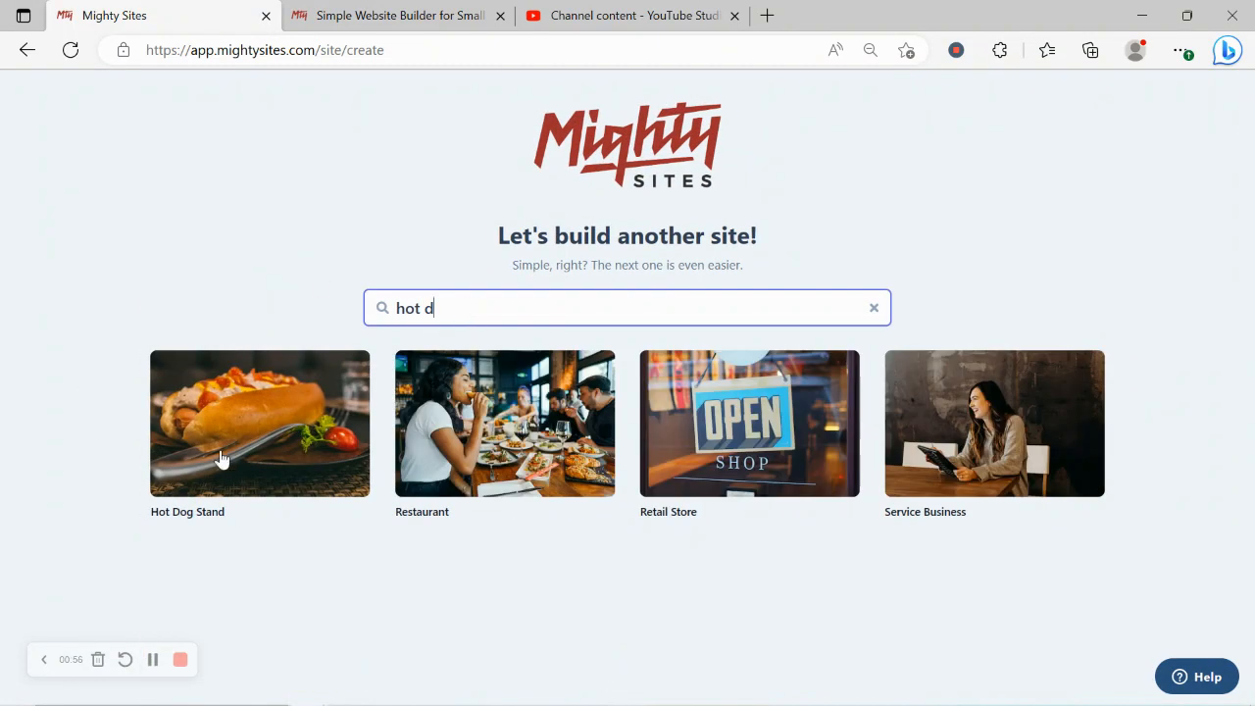
click(211, 420)
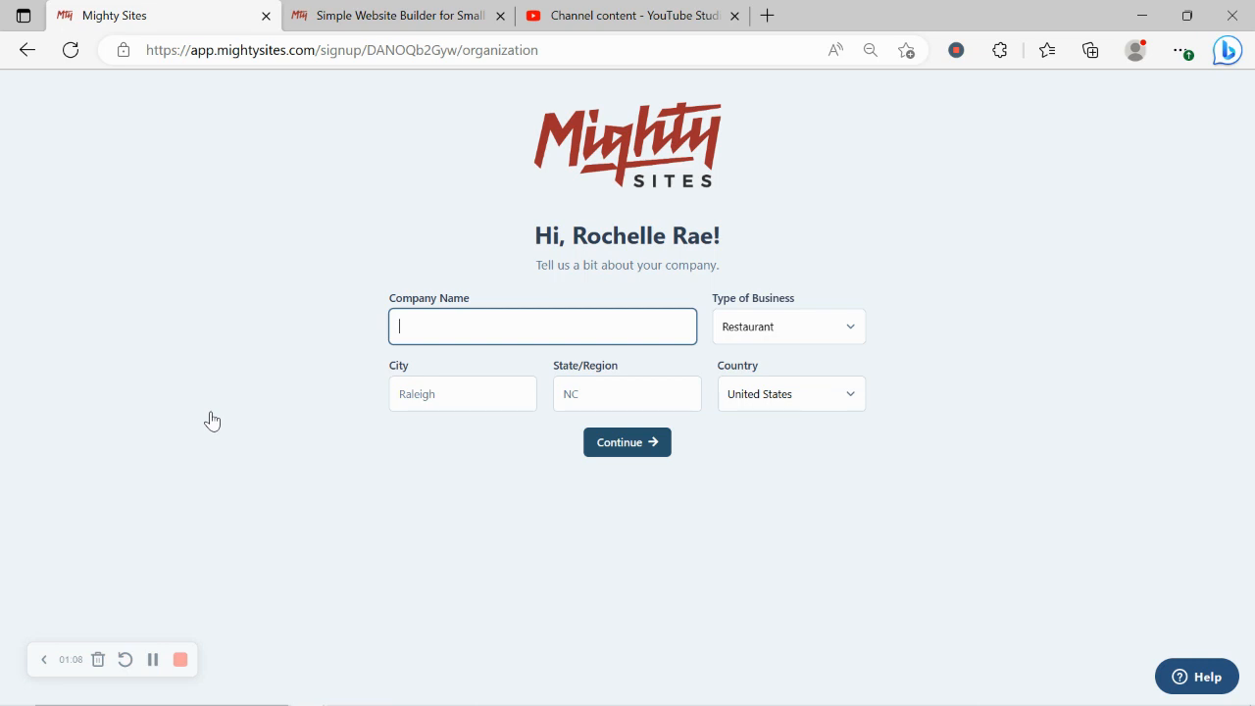
Step: Enter company name 'Rochelle's Gourmet Dogs', city Denver and state Colorado
text(Rochelle)
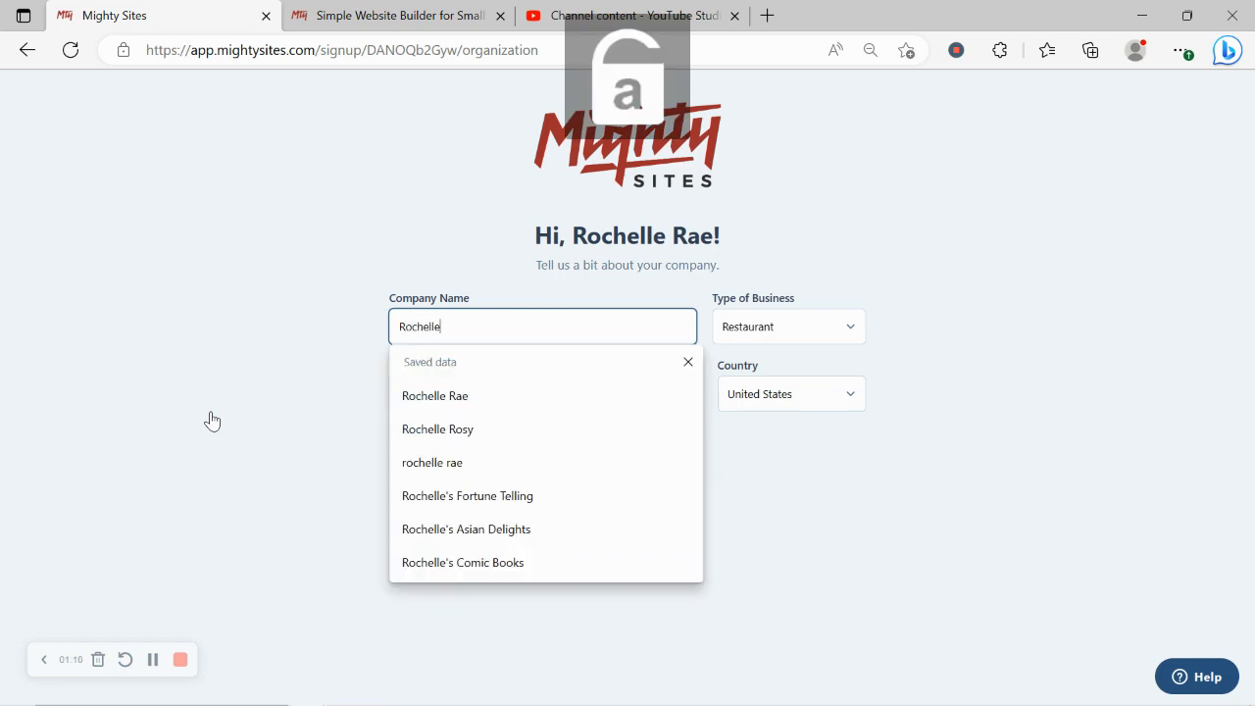
text('s Gourmet Do)
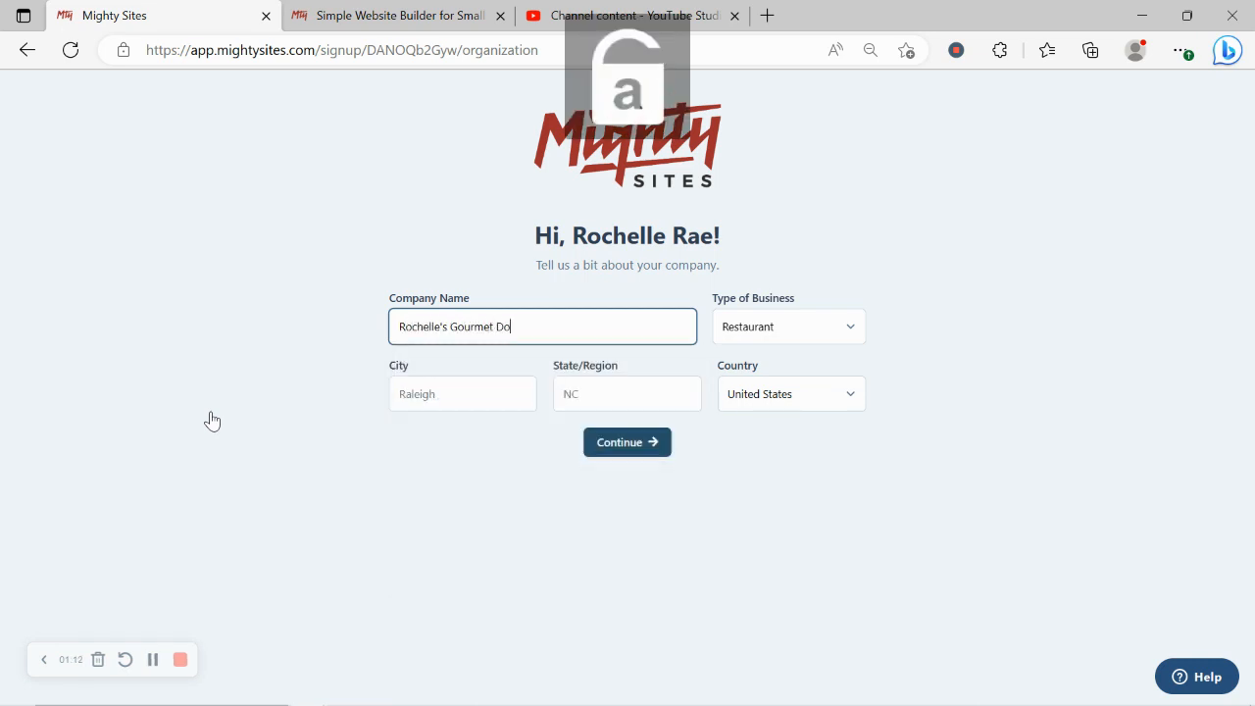
text(gs)
click(458, 394)
text(D)
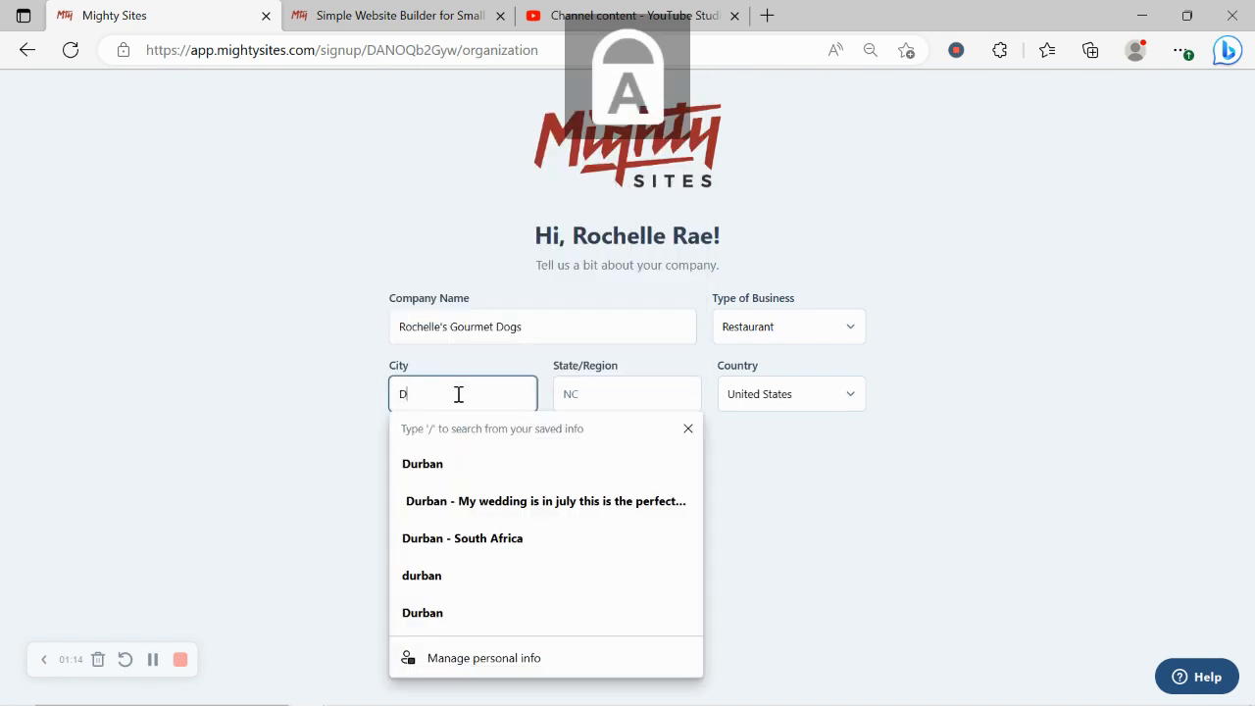
text(enver)
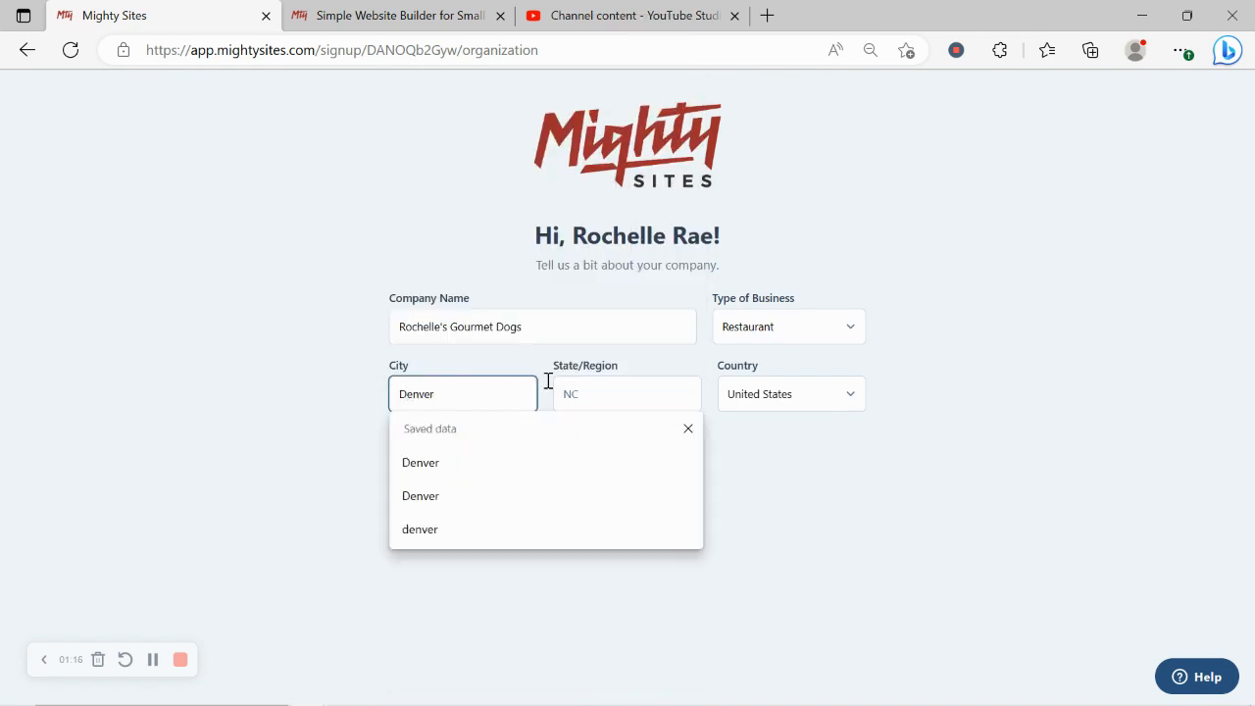
click(613, 392)
key(Caps_Lock)
text(C)
key(Caps_Lock)
text(olorado)
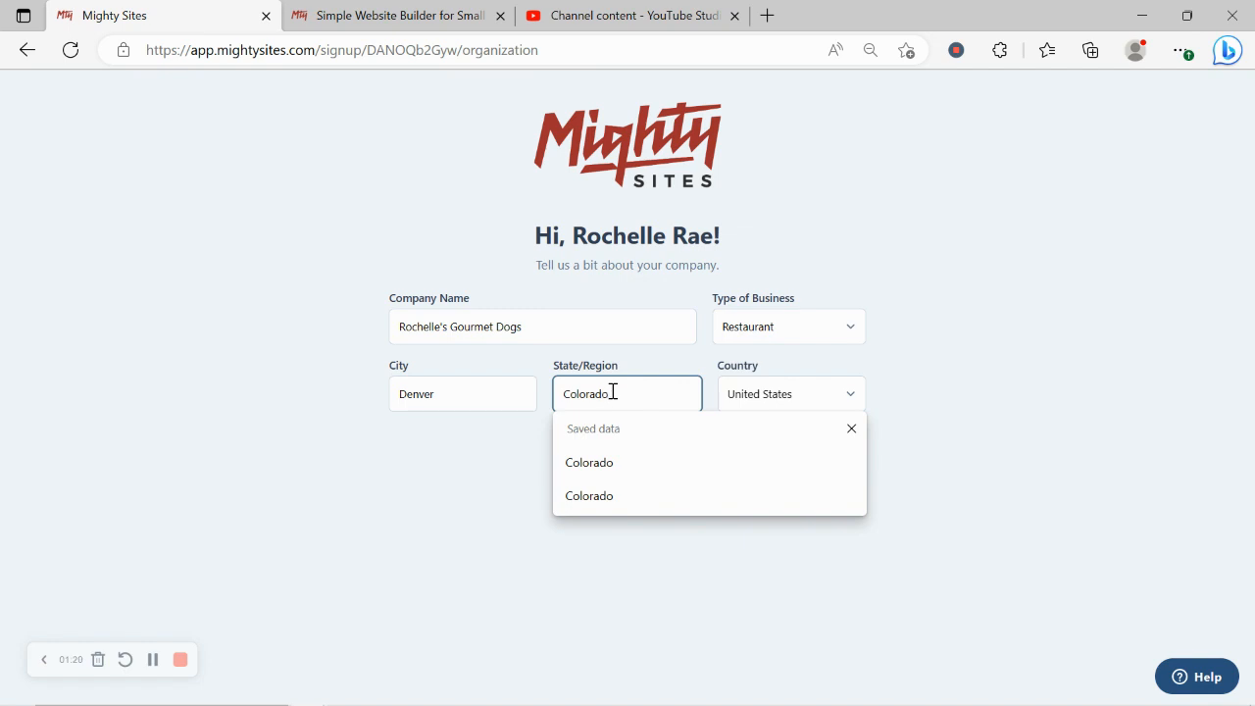
Step: Keep Restaurant as the business type and submit the company details
click(816, 323)
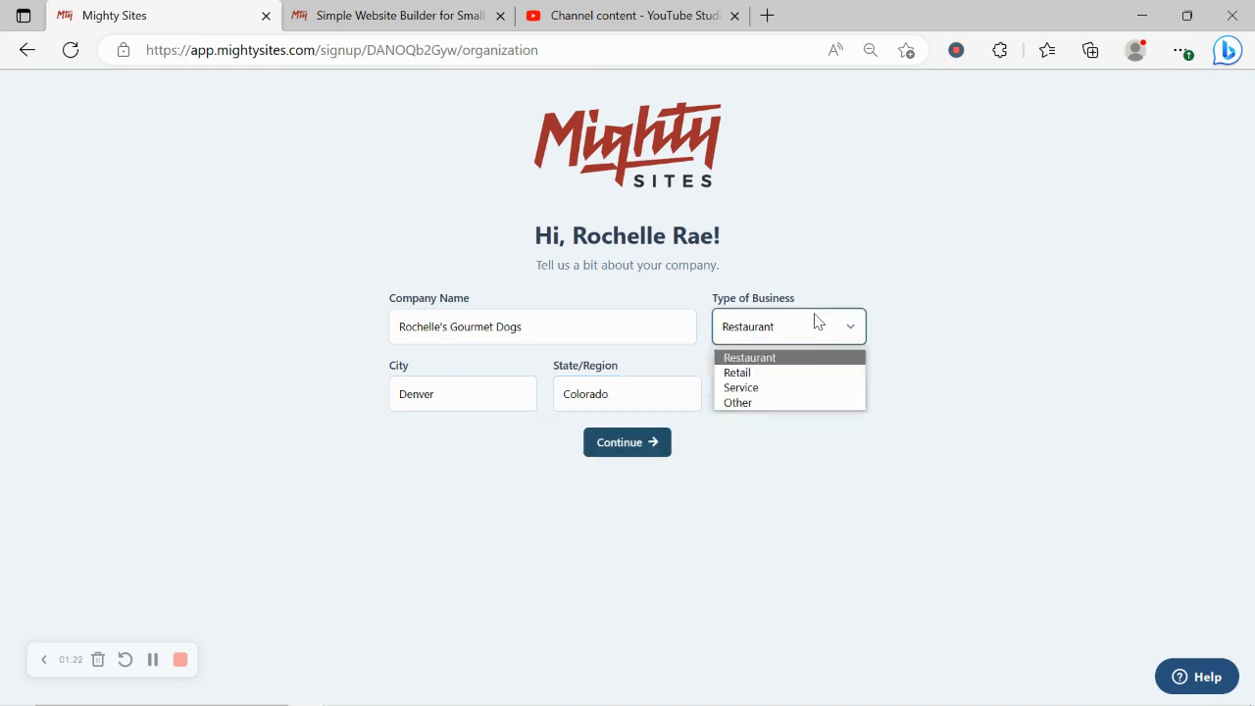
click(816, 324)
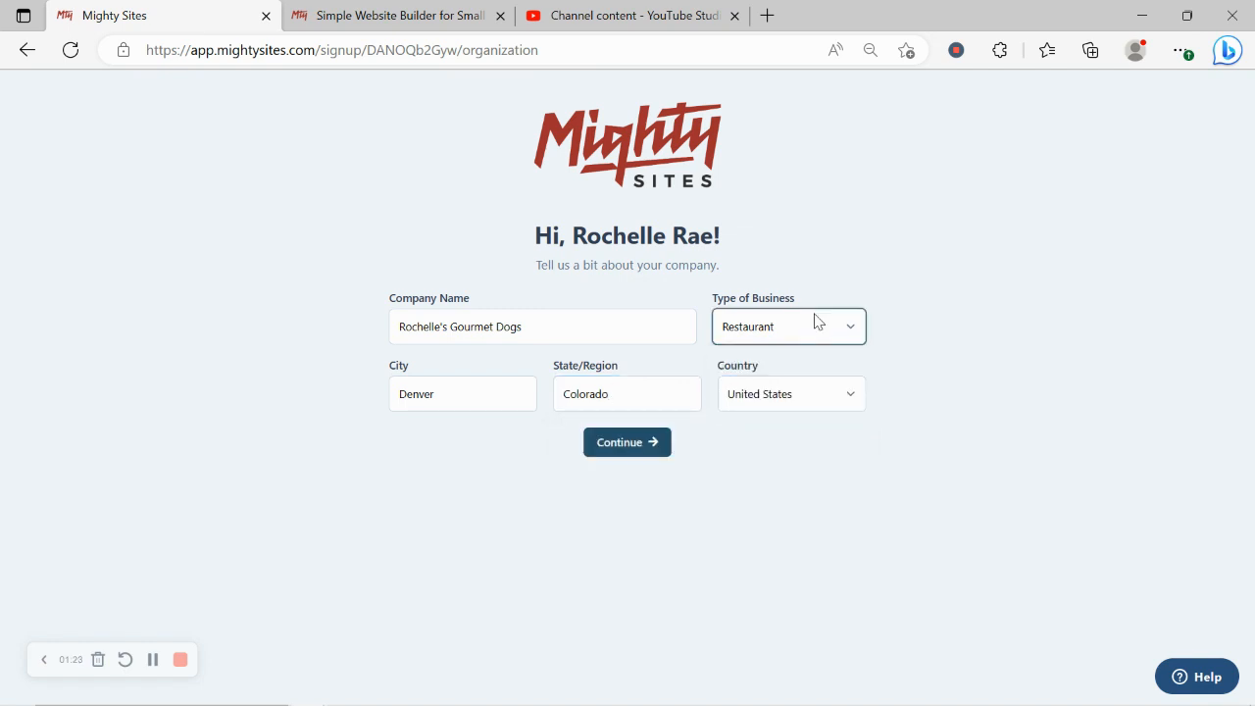
click(657, 450)
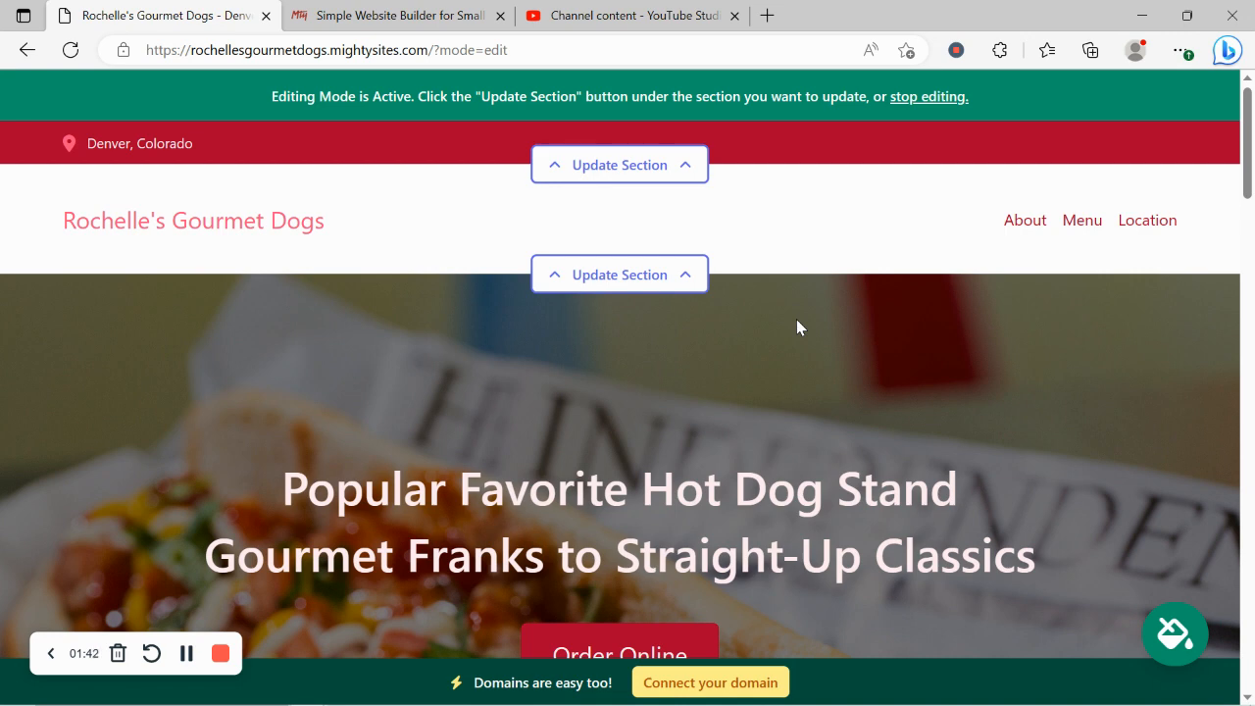
scroll(797, 321, down, 5)
scroll(797, 321, down, 10)
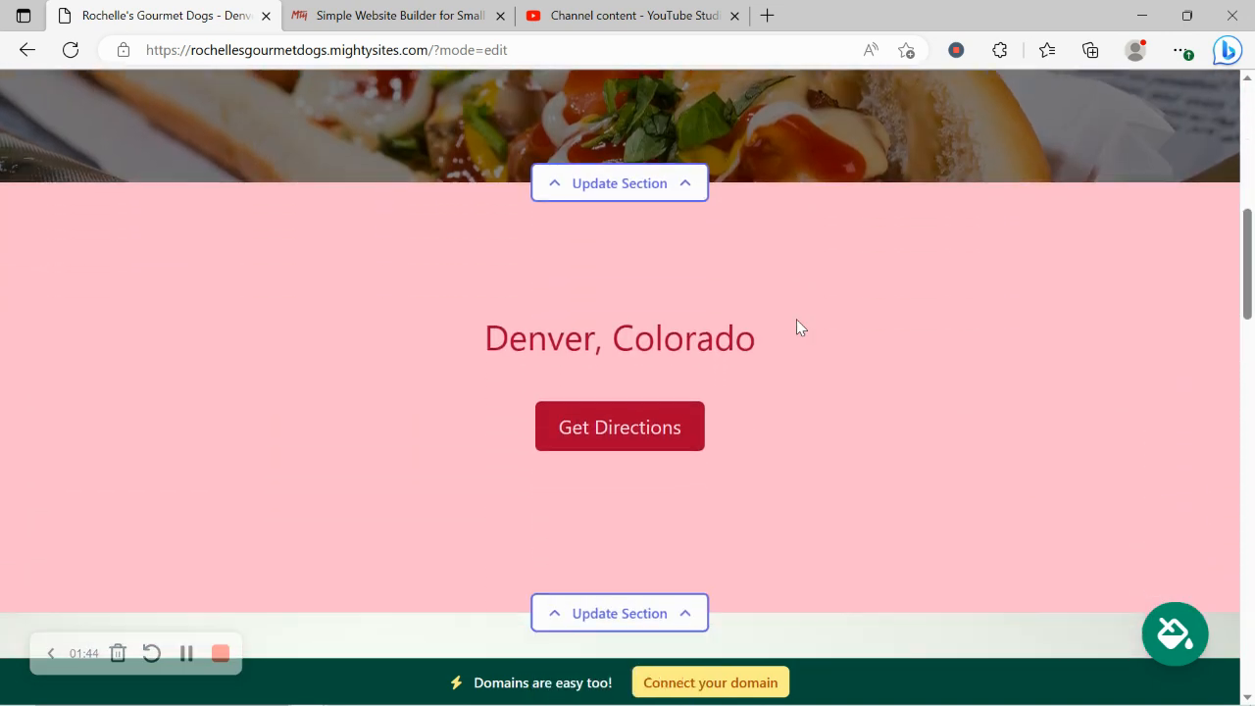
scroll(796, 324, down, 5)
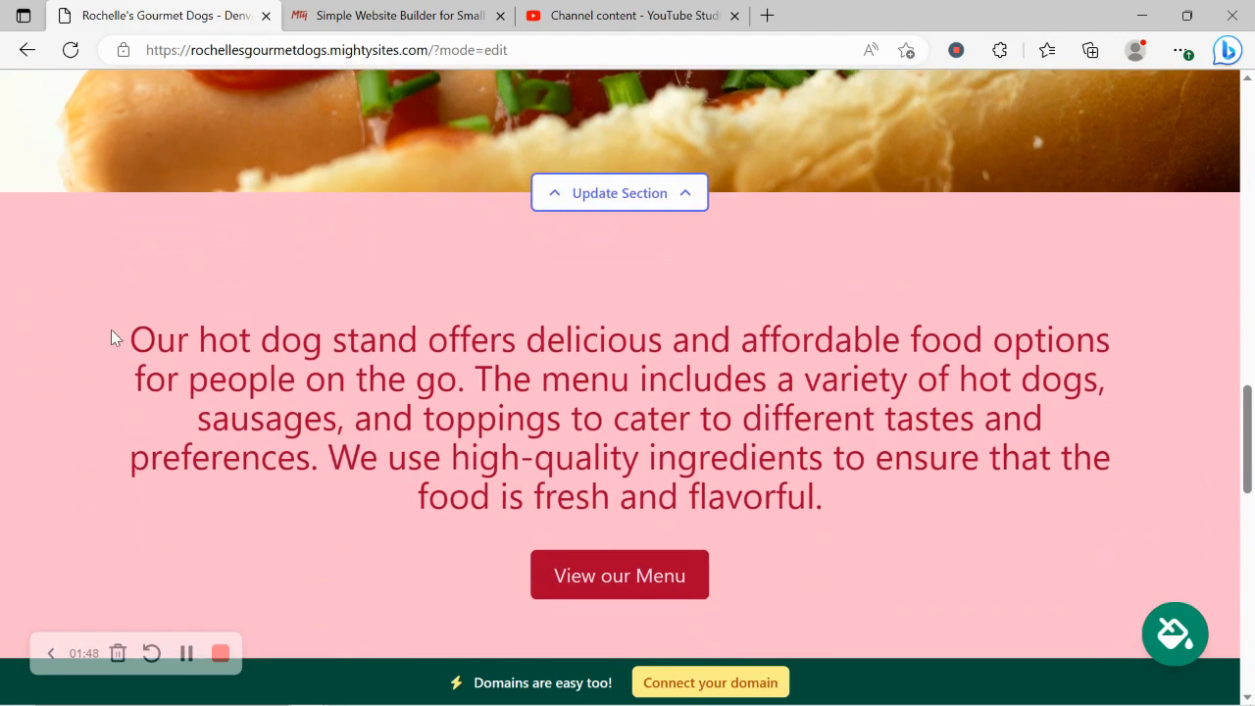
drag(110, 330, 888, 513)
click(450, 445)
scroll(450, 445, down, 2)
scroll(450, 445, down, 6)
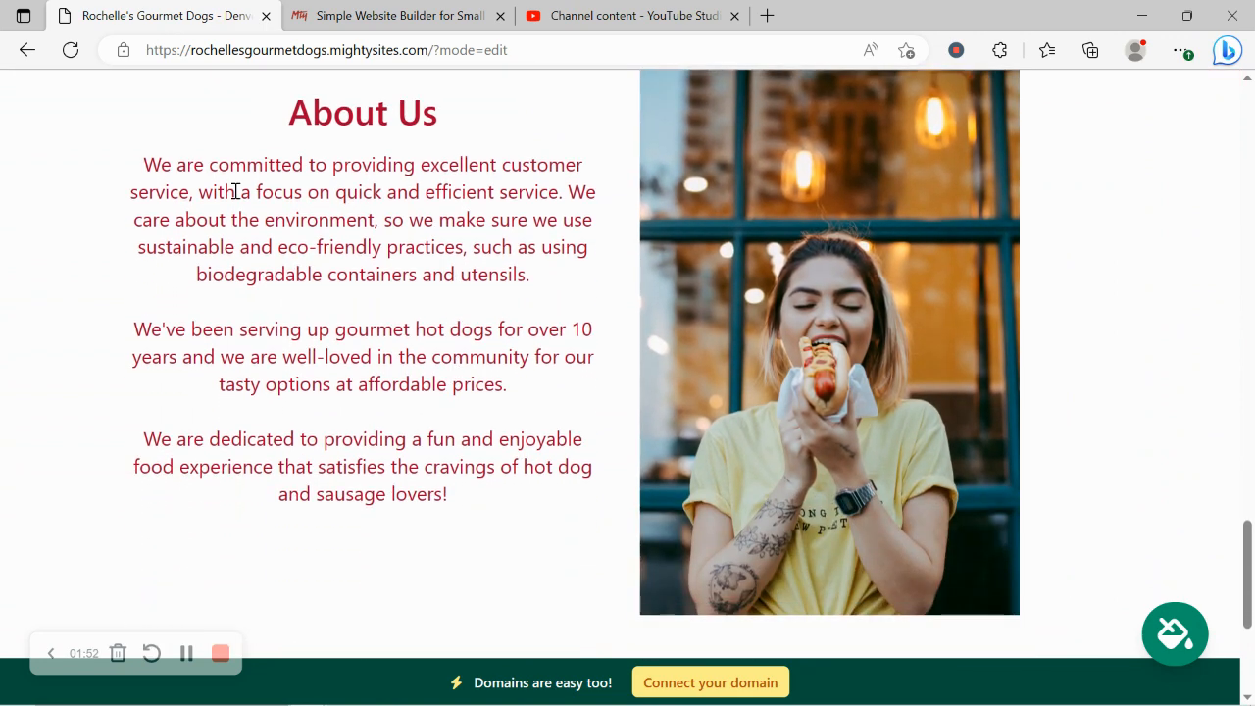
scroll(630, 485, down, 4)
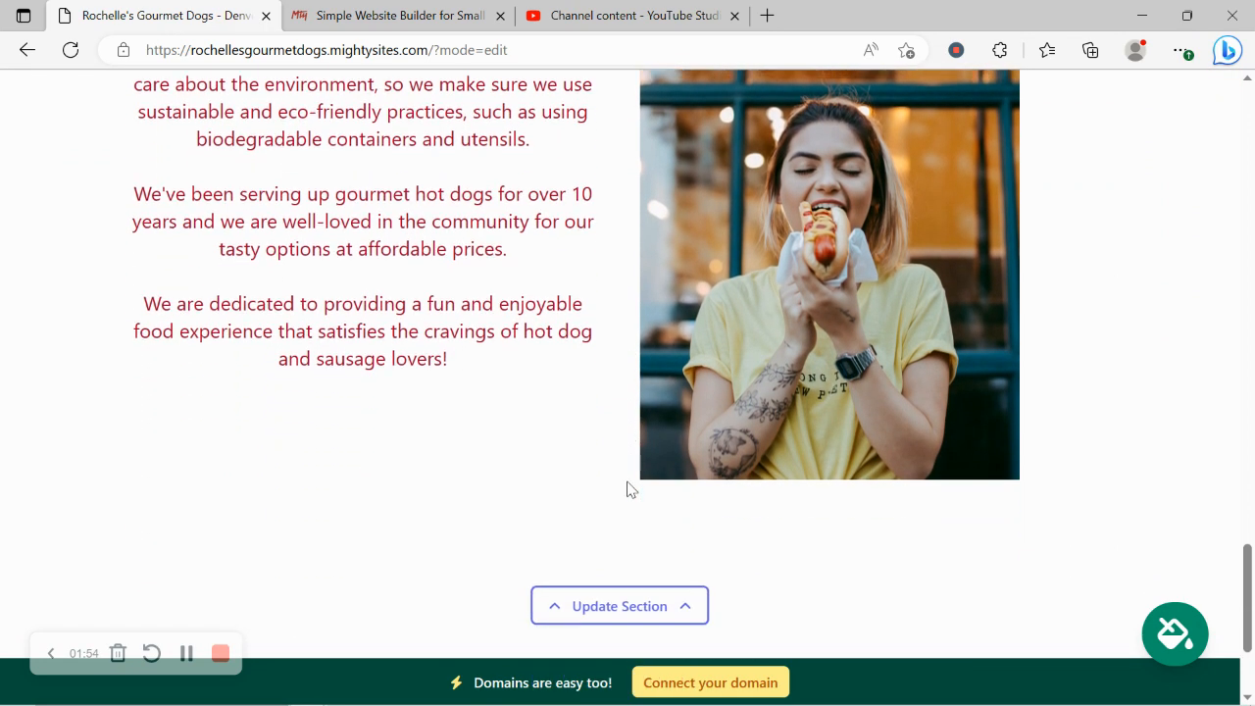
scroll(629, 489, up, 8)
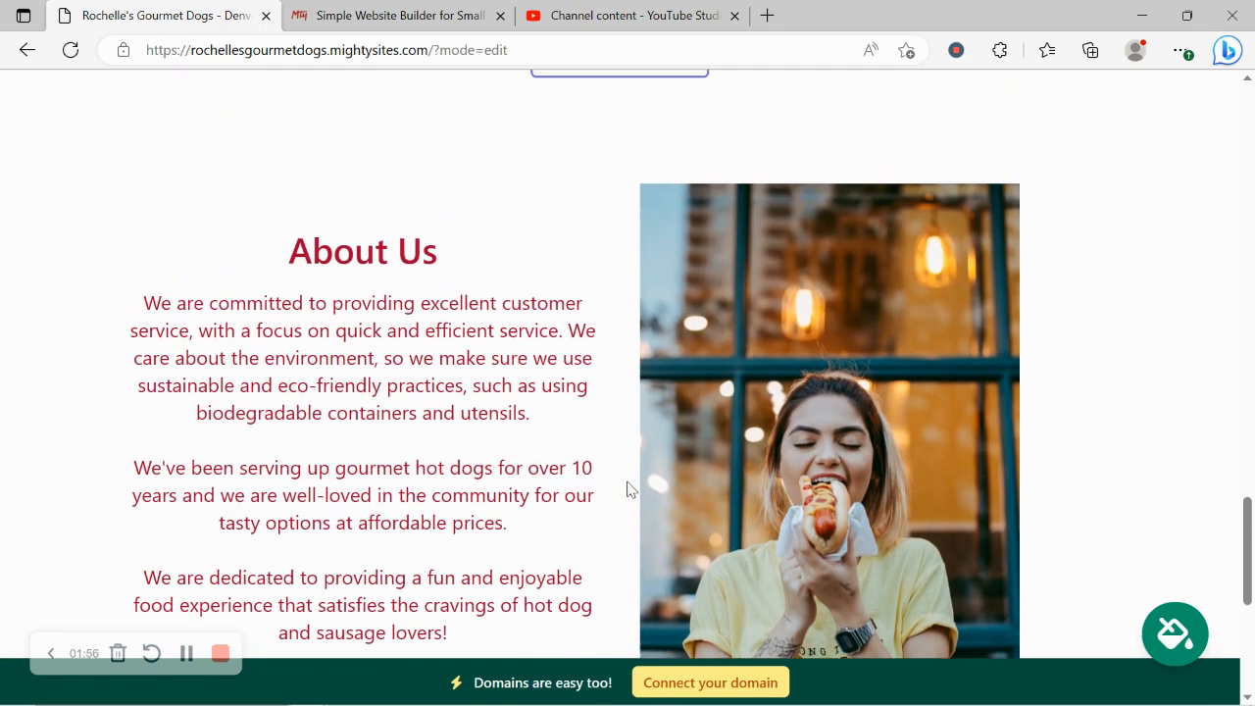
scroll(629, 488, up, 7)
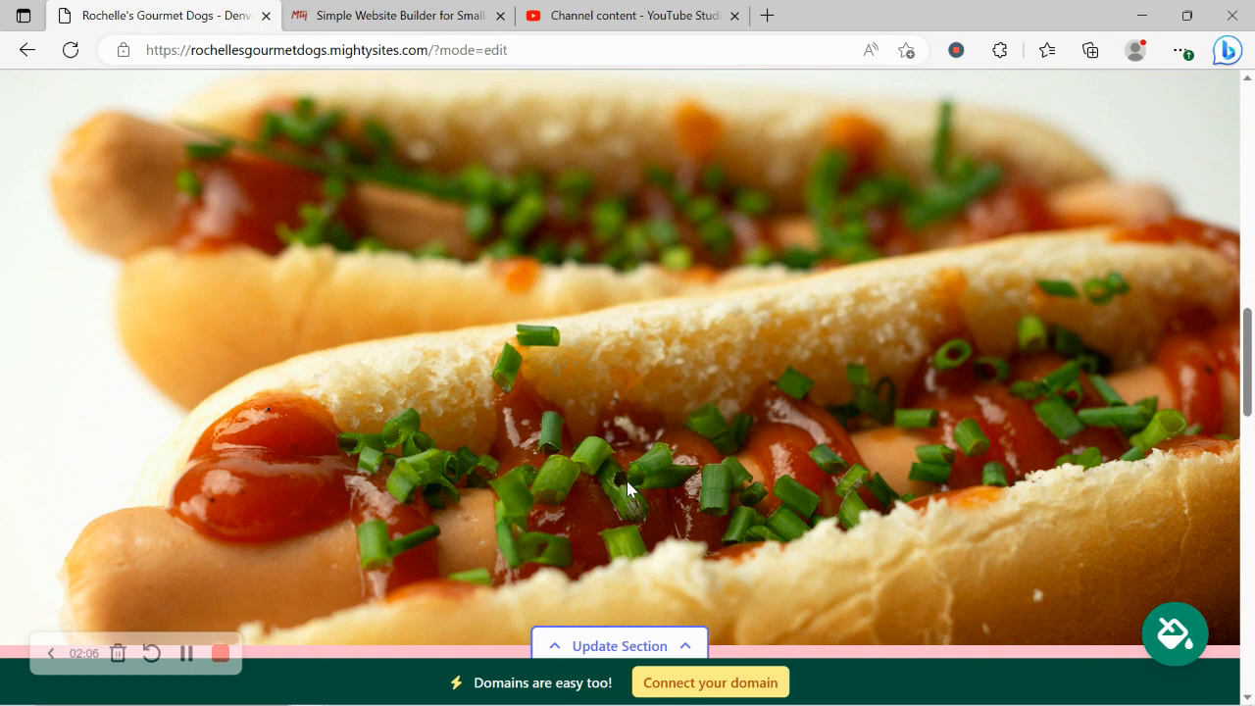
scroll(626, 480, up, 10)
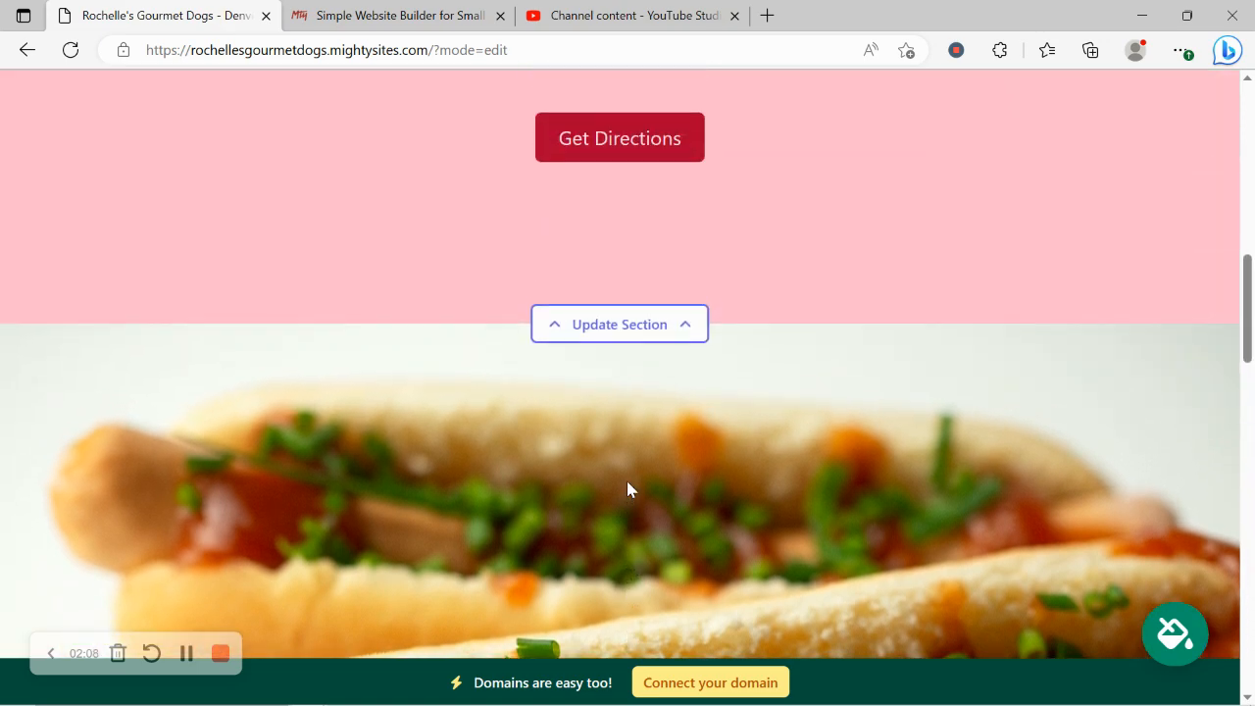
scroll(626, 481, up, 5)
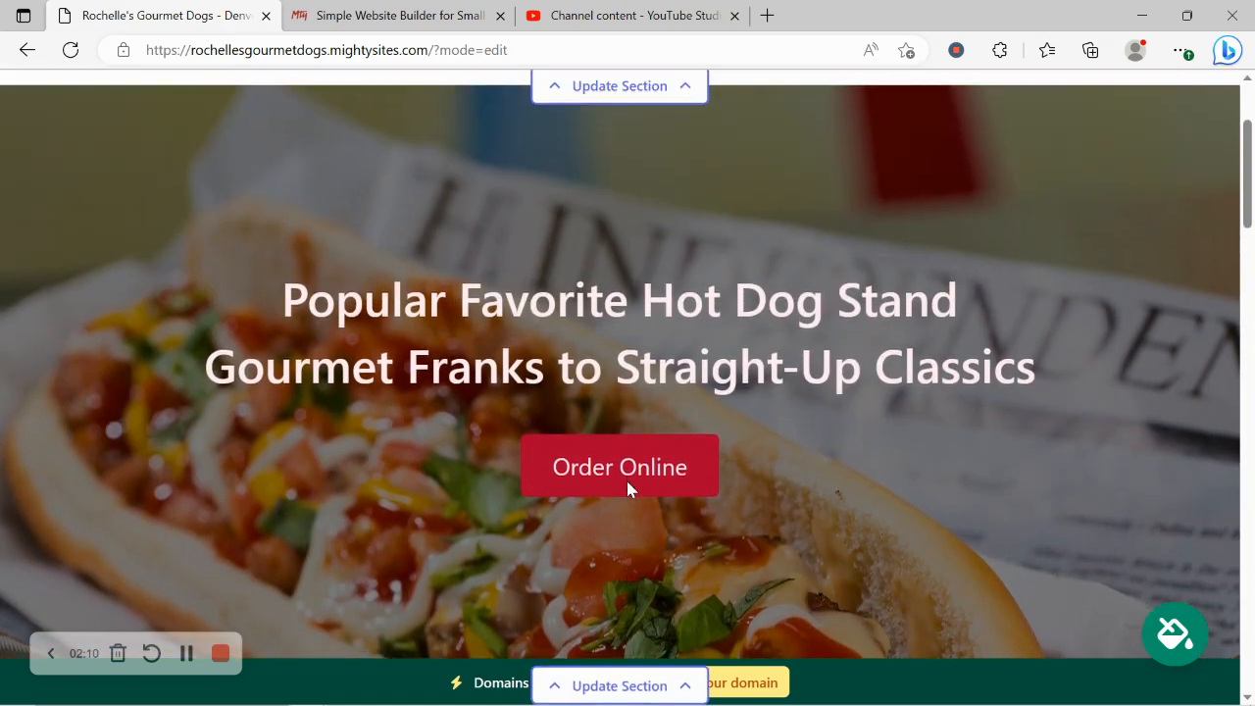
scroll(628, 486, up, 3)
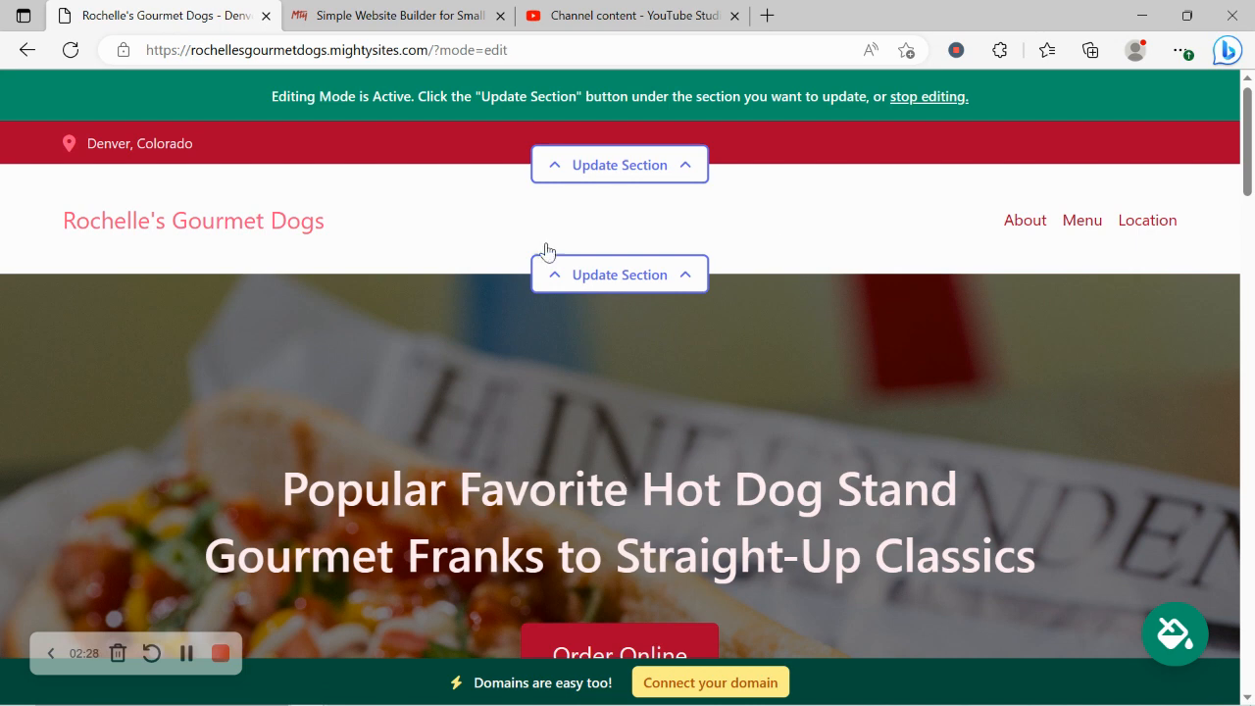
Step: Enter the organization e-mail address and set it to show on the site
click(642, 167)
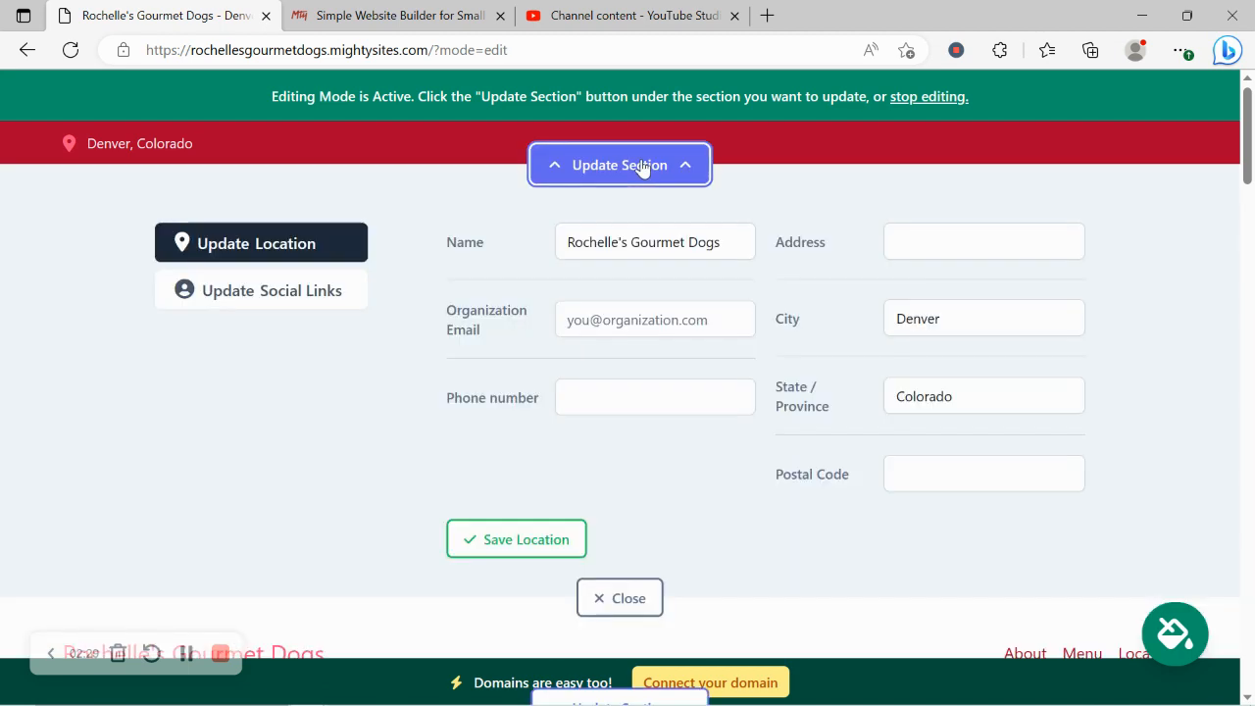
click(627, 312)
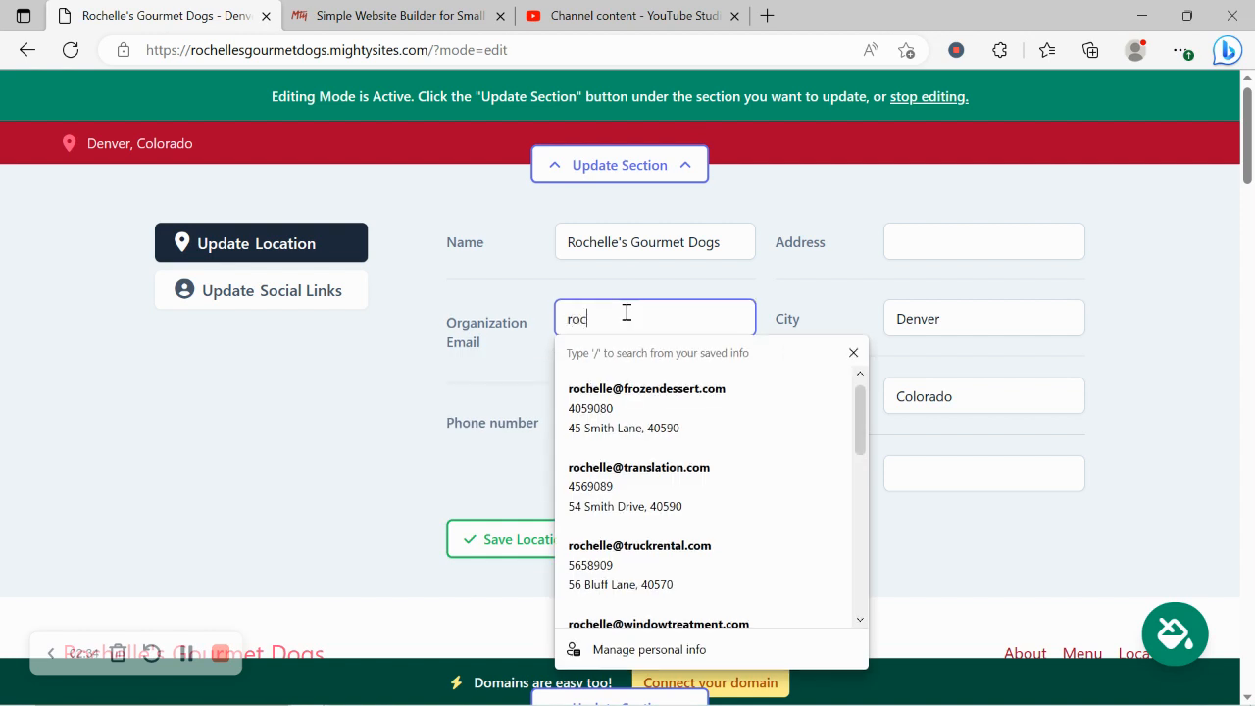
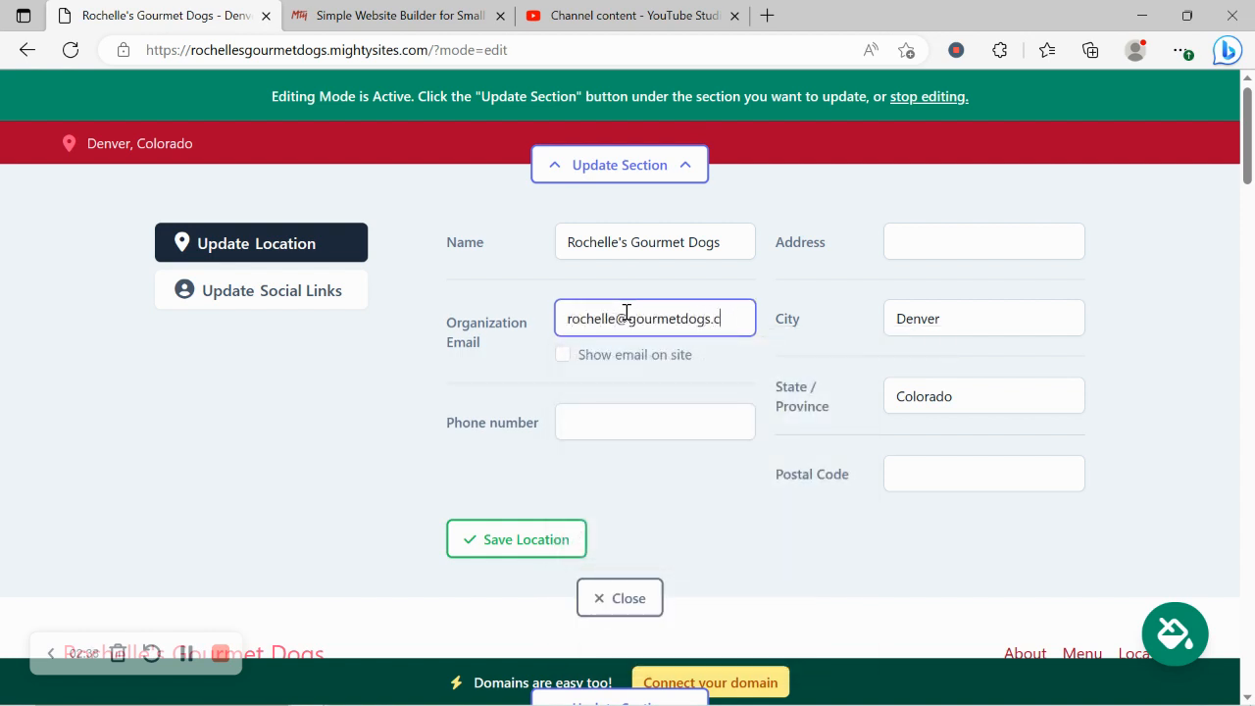
click(566, 356)
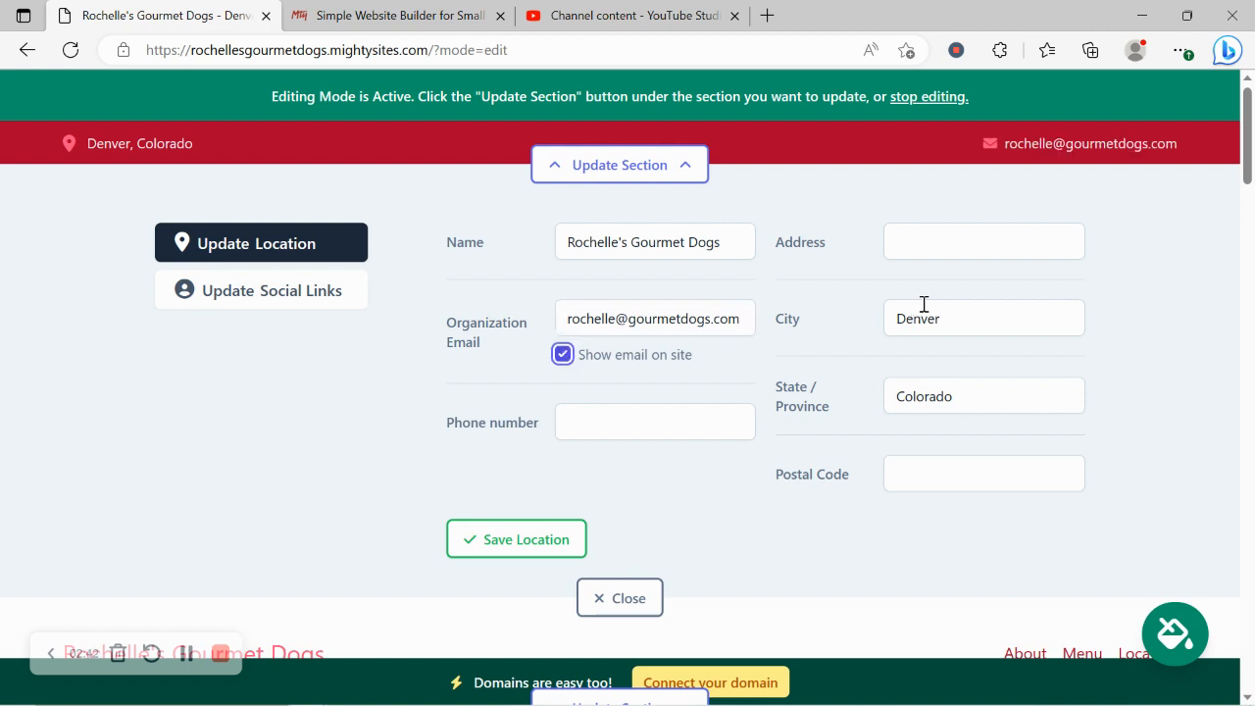
Step: Fill in the business phone number, street address and postal code, then save the location
click(633, 429)
text(5)
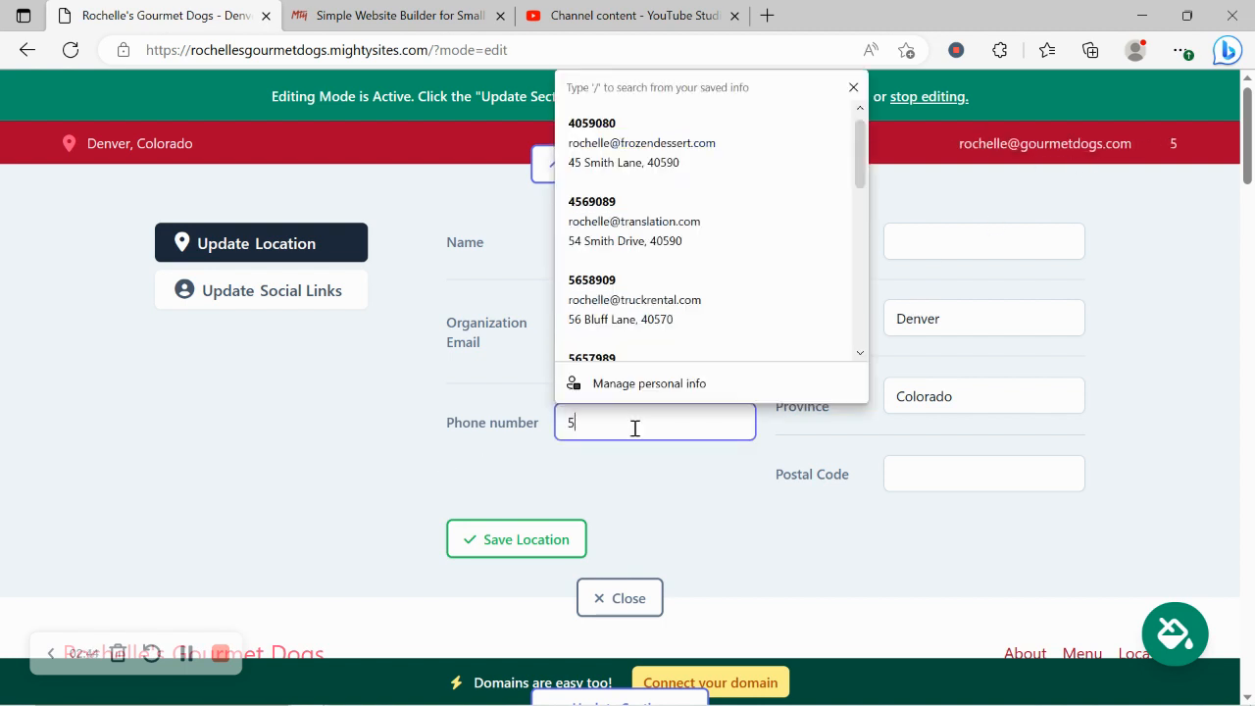
text(65-89890)
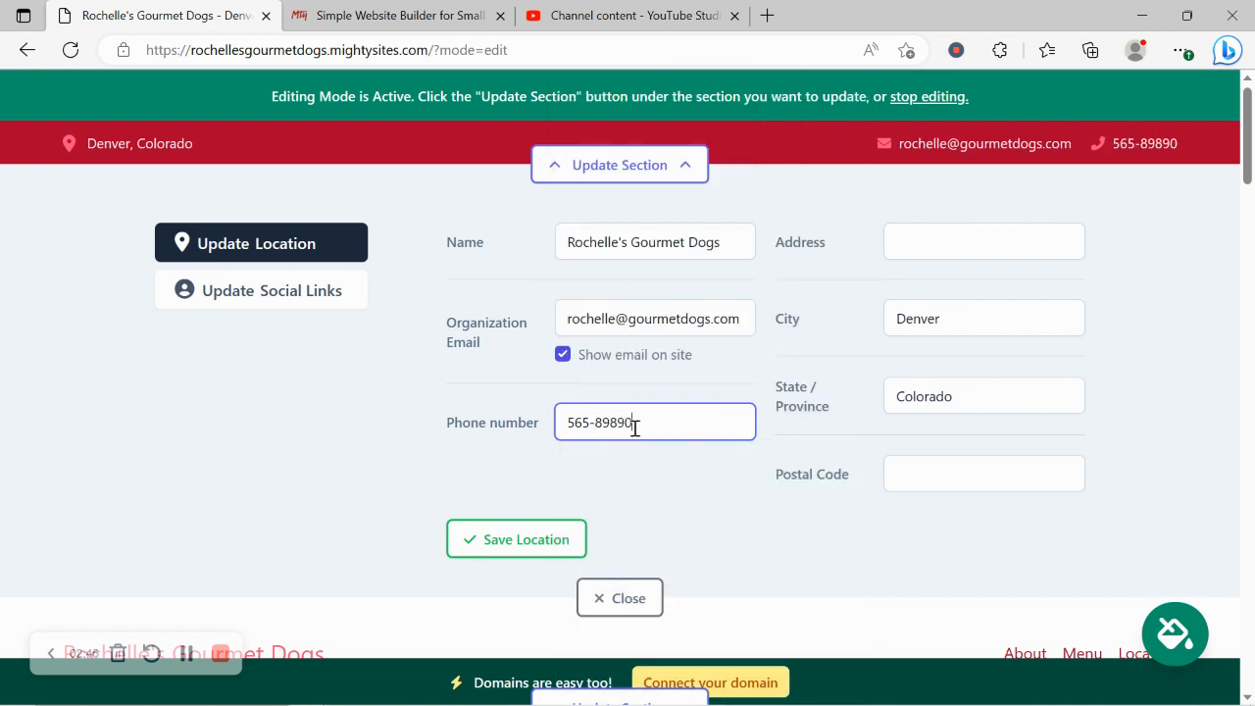
click(934, 250)
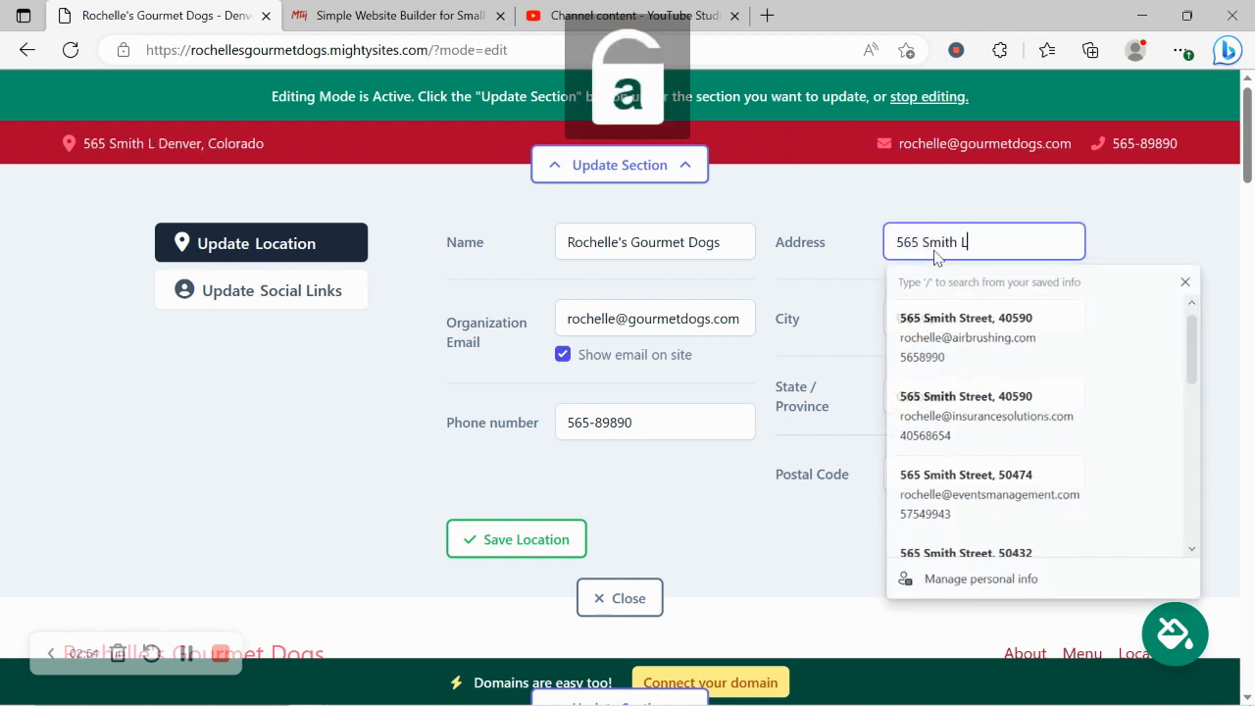
click(961, 480)
text(4059)
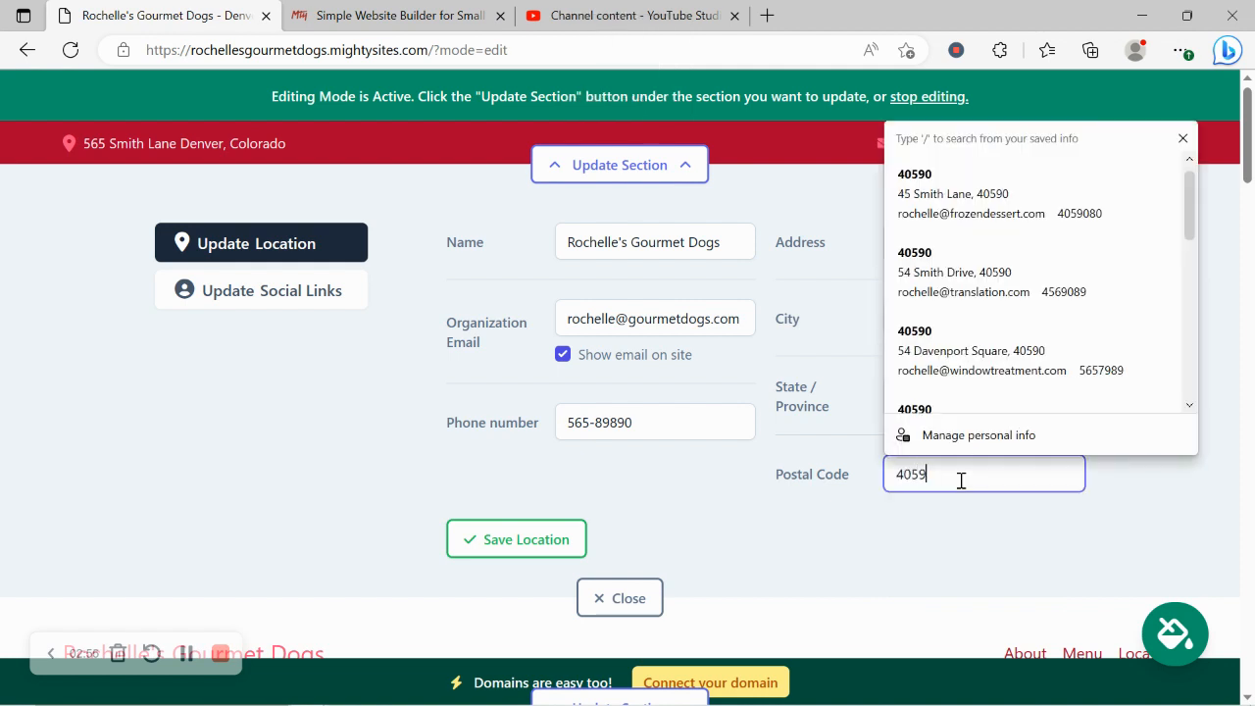
text(0)
click(496, 541)
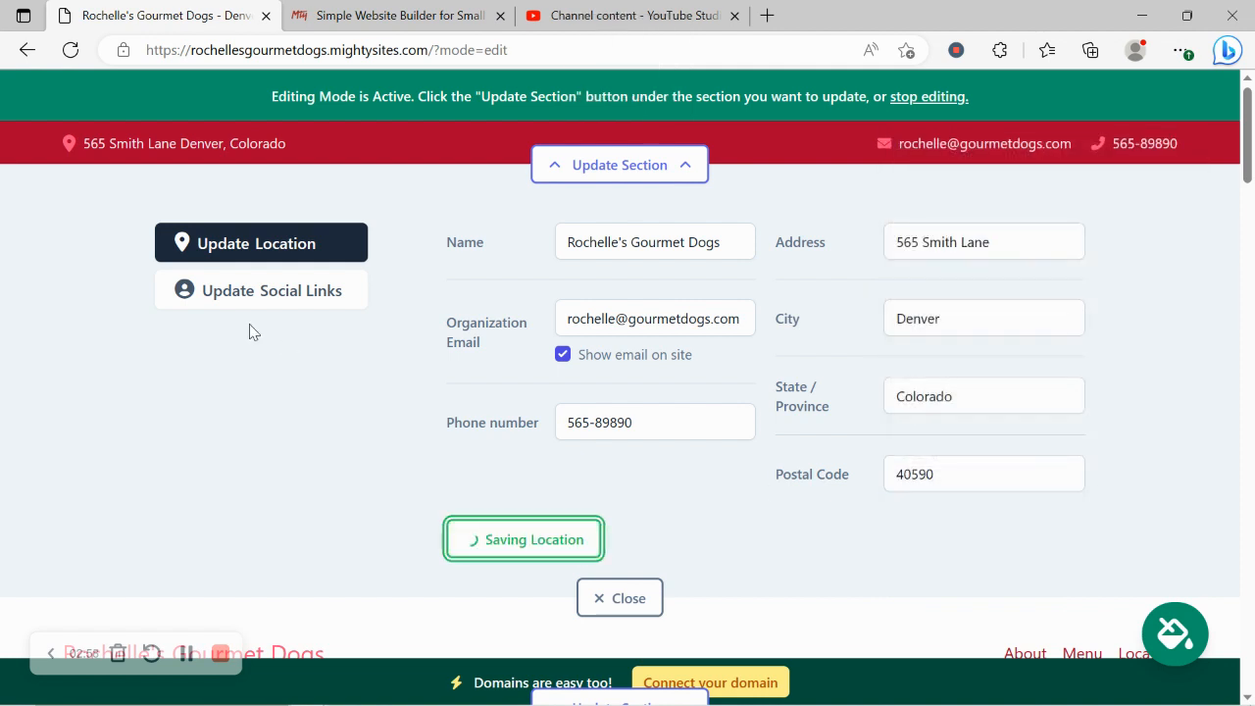
click(246, 298)
Step: Set Instagram to 'mightysites' and Twitter to 'mightysitesusa', then save the social links
click(544, 244)
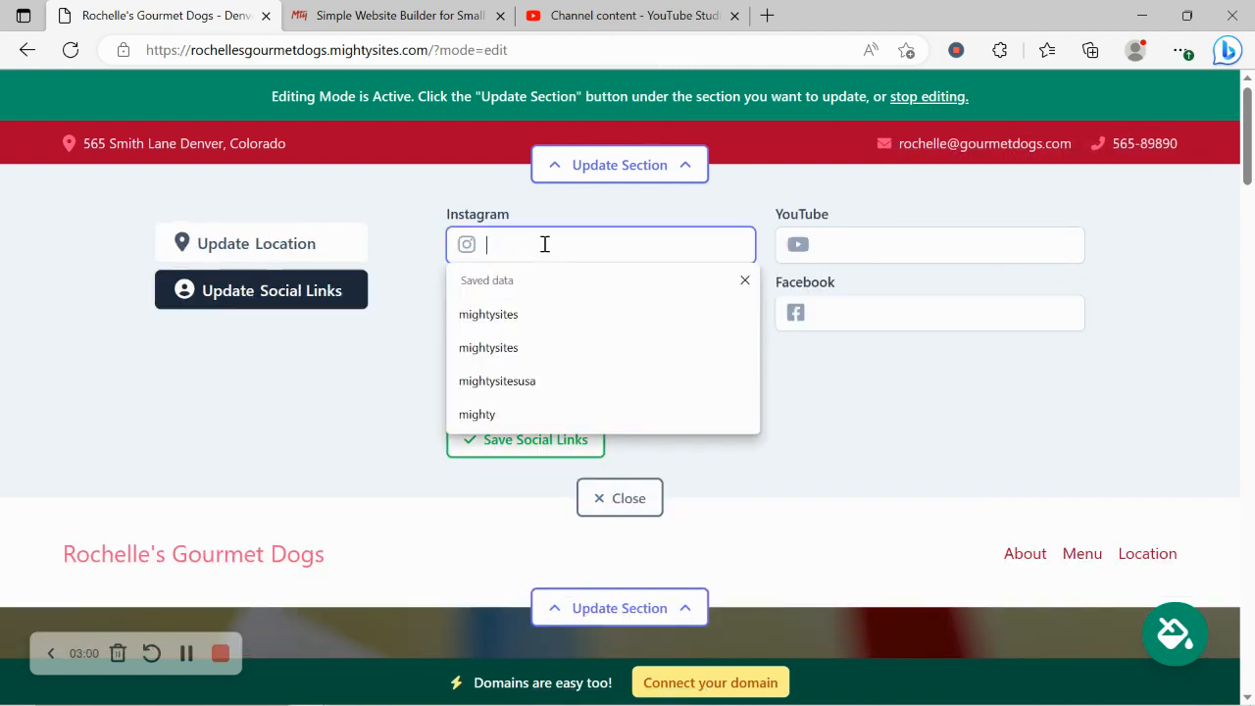
text(mightysi)
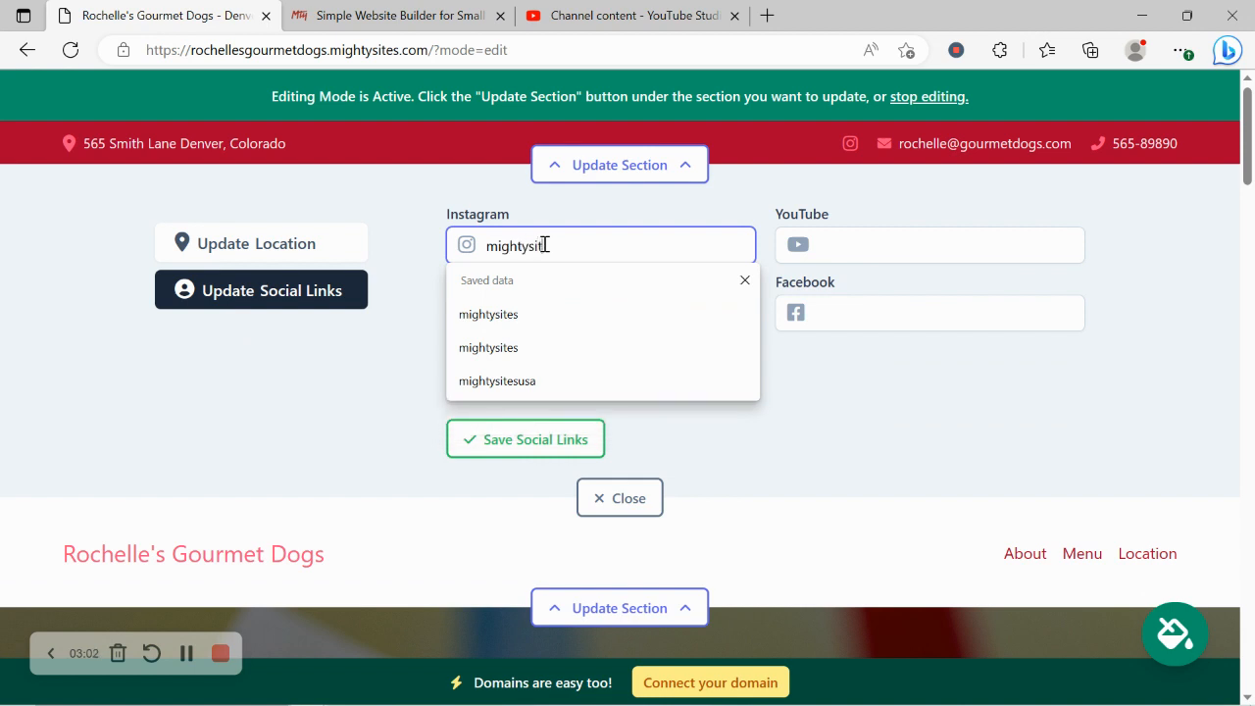
text(tes)
key(Down)
key(Return)
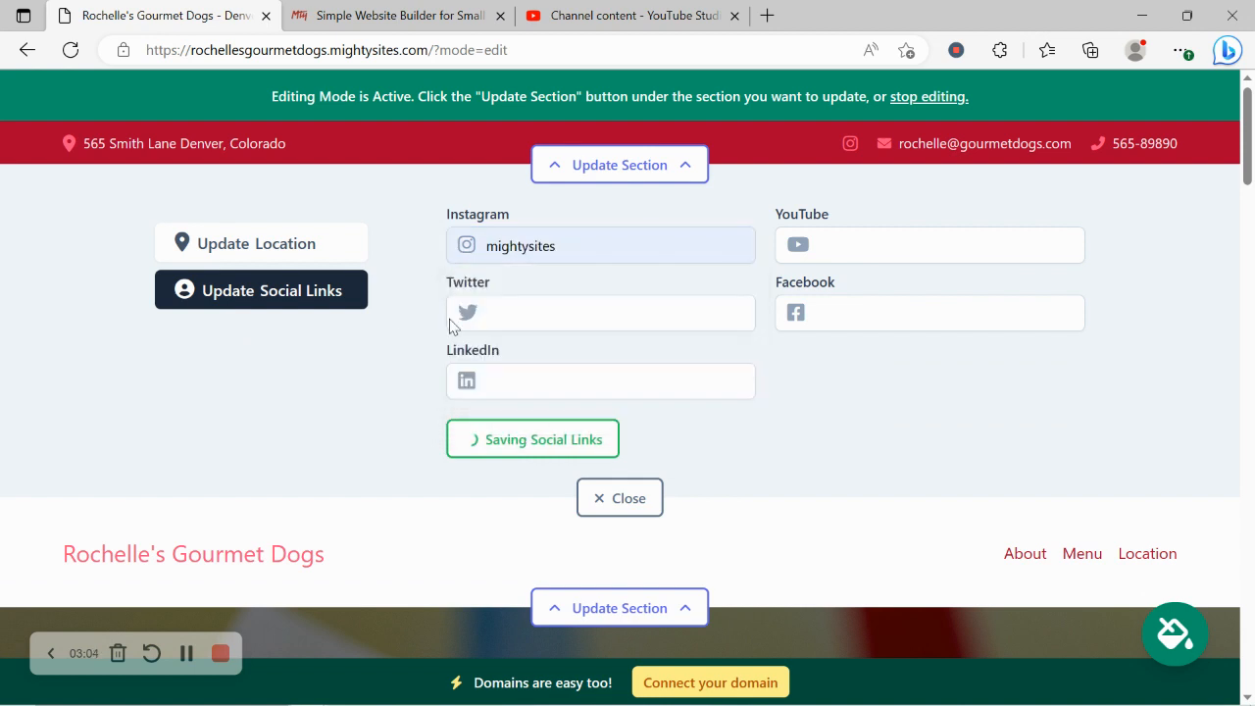
click(496, 318)
text(mightysi)
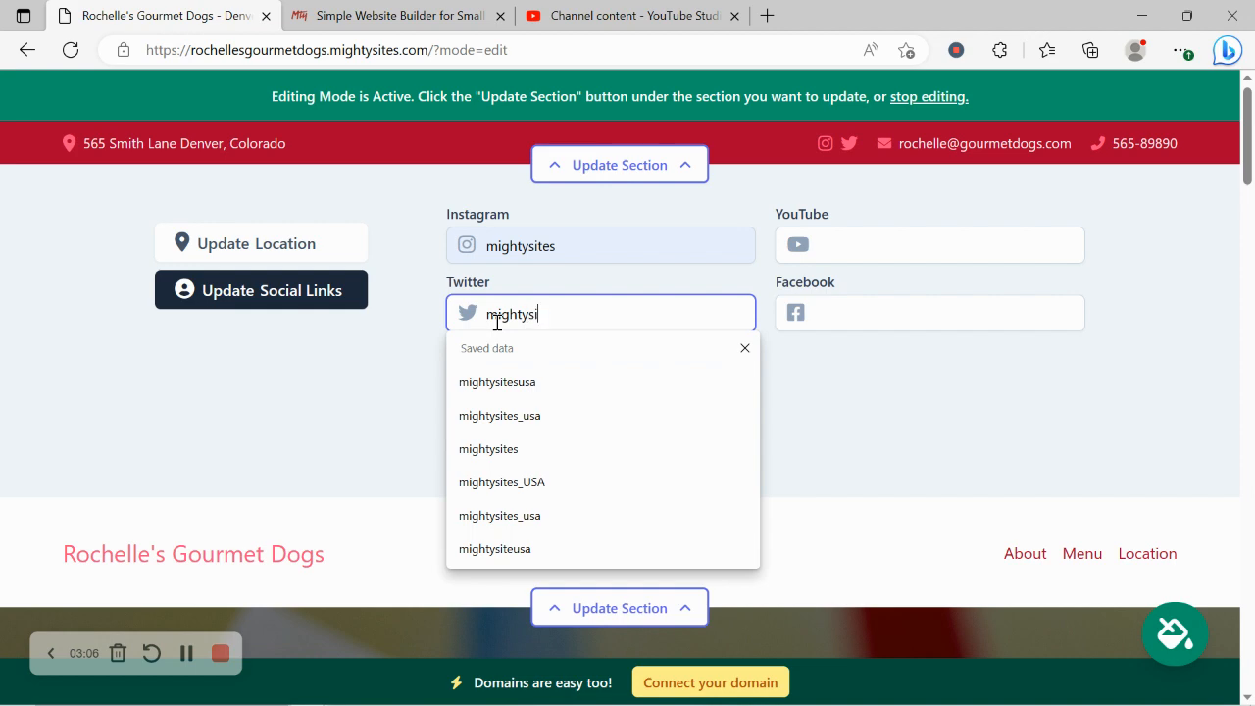
text(tesusa)
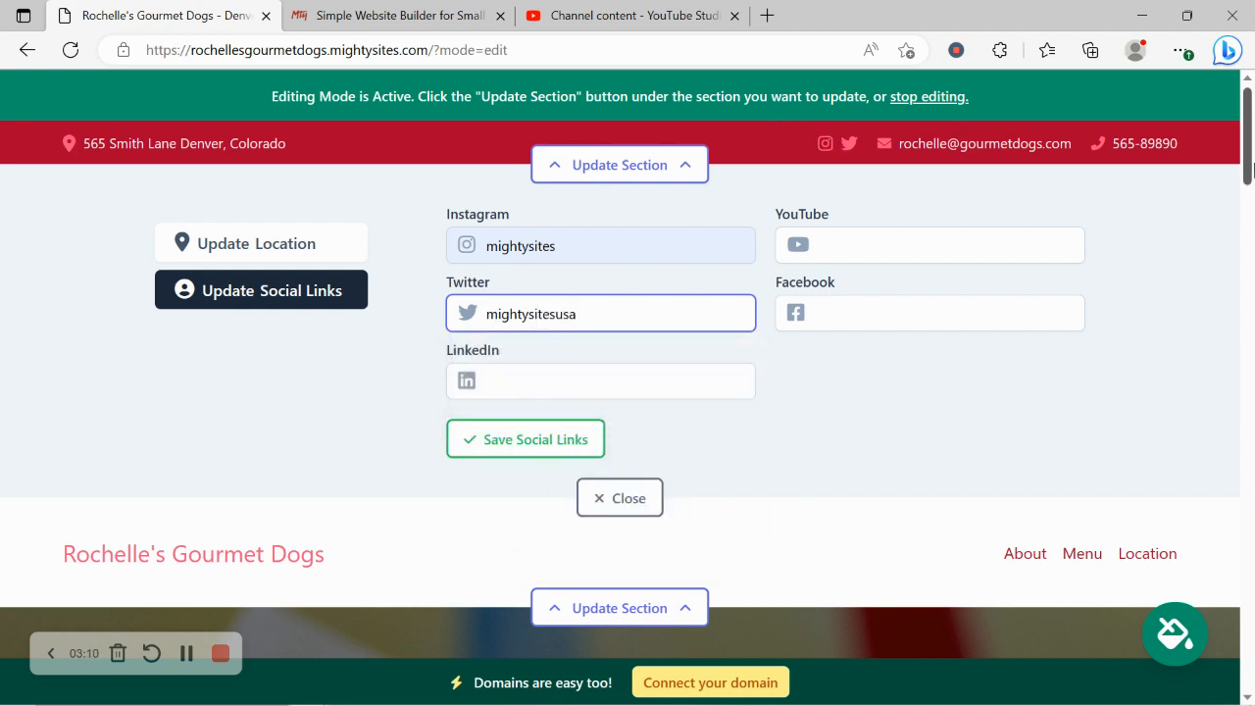
drag(1248, 135, 1251, 189)
scroll(1251, 189, up, 1)
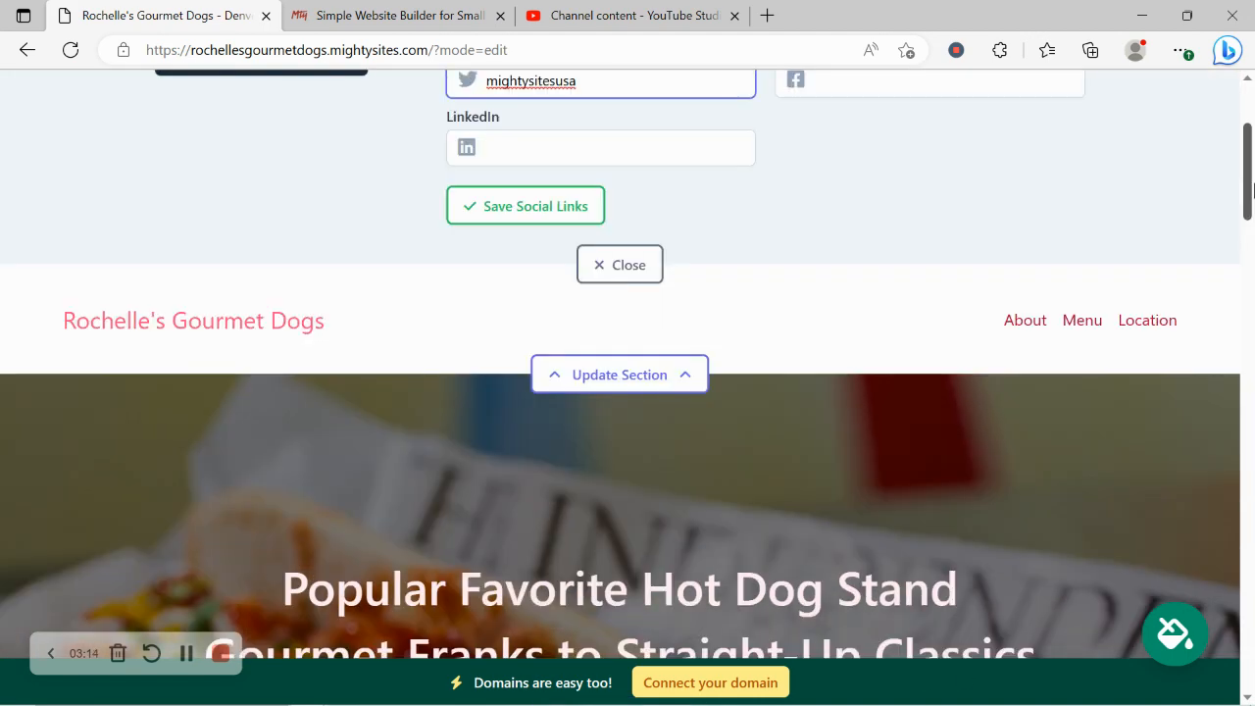
scroll(1251, 188, up, 3)
click(582, 434)
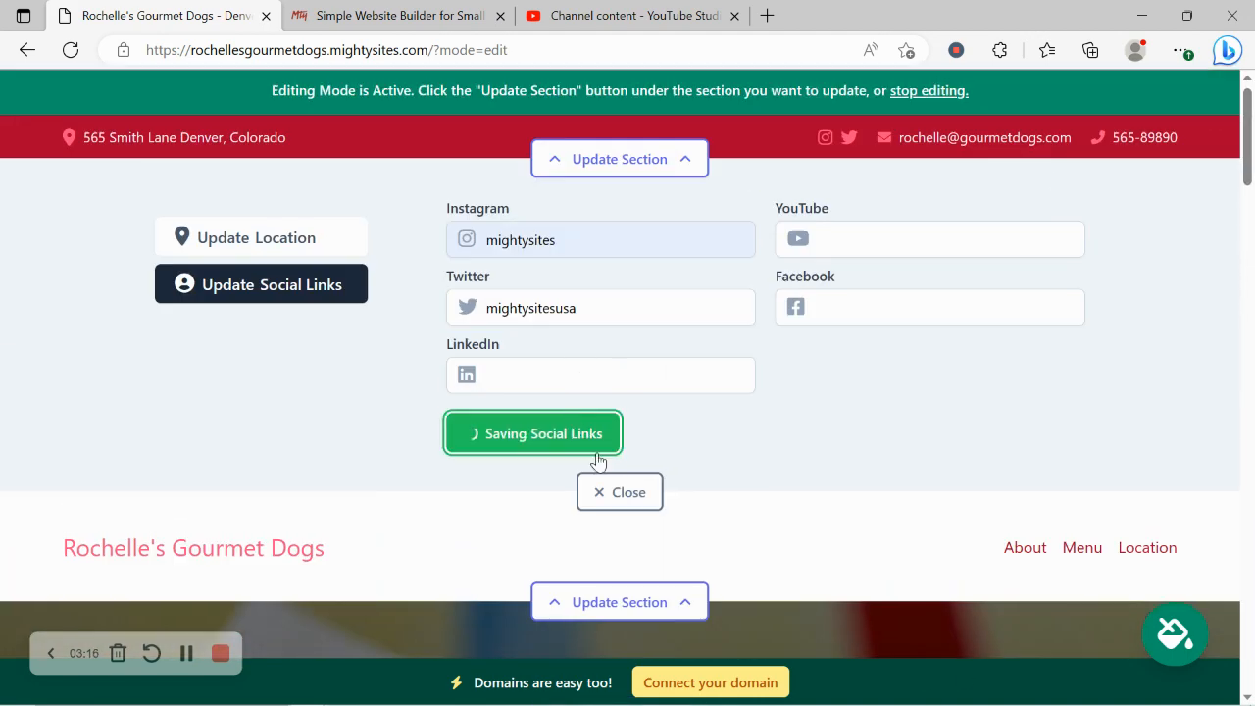
Step: Upload the Mighty Sites Logo YouTube image as the header logo
click(628, 500)
click(589, 270)
click(281, 393)
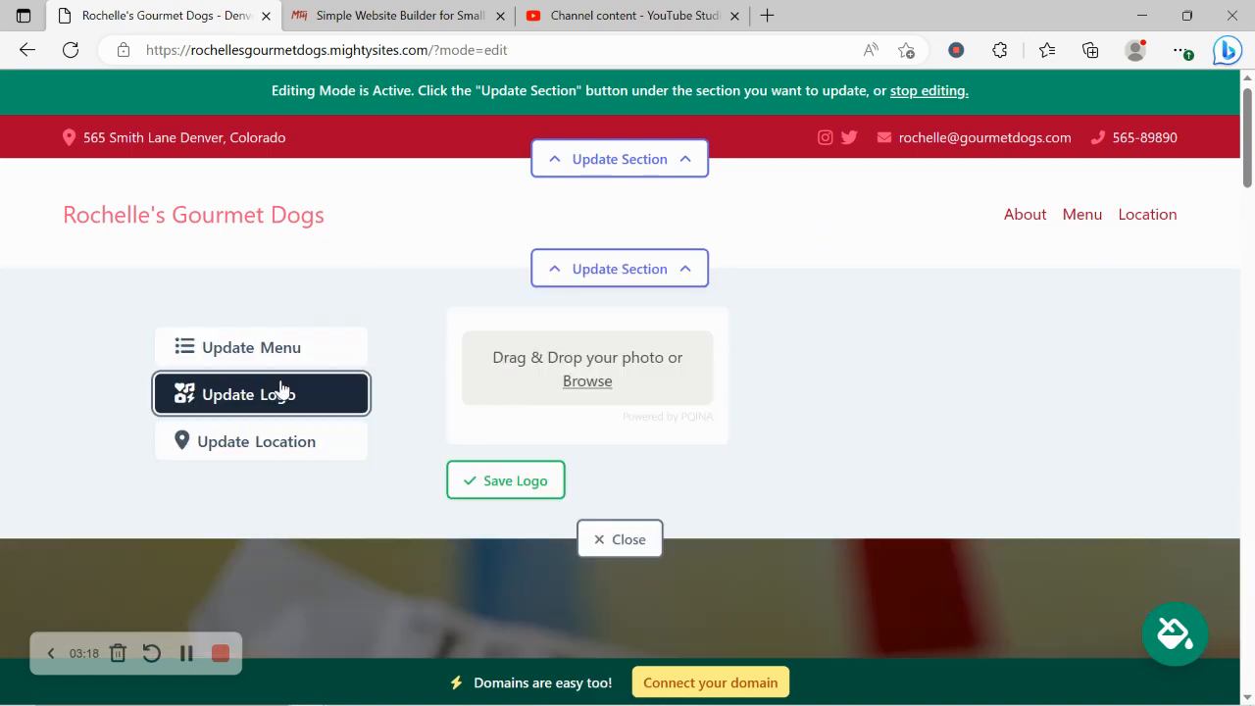
click(586, 380)
click(583, 174)
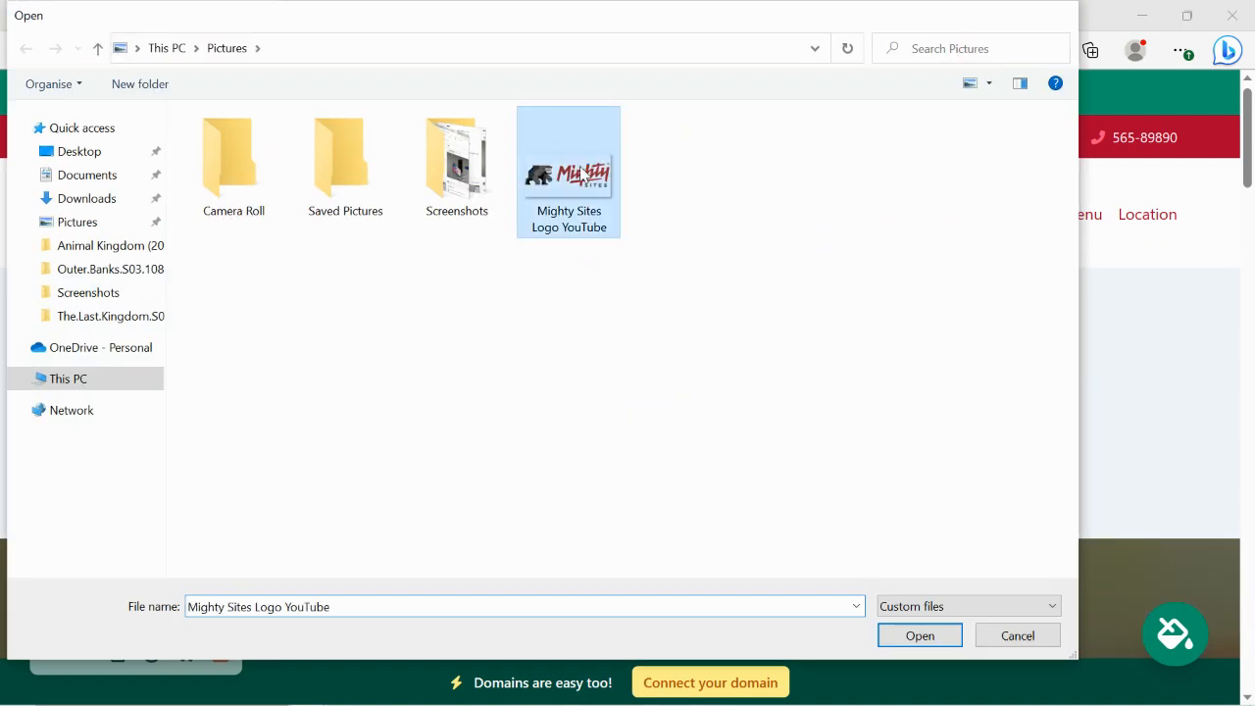
double_click(583, 174)
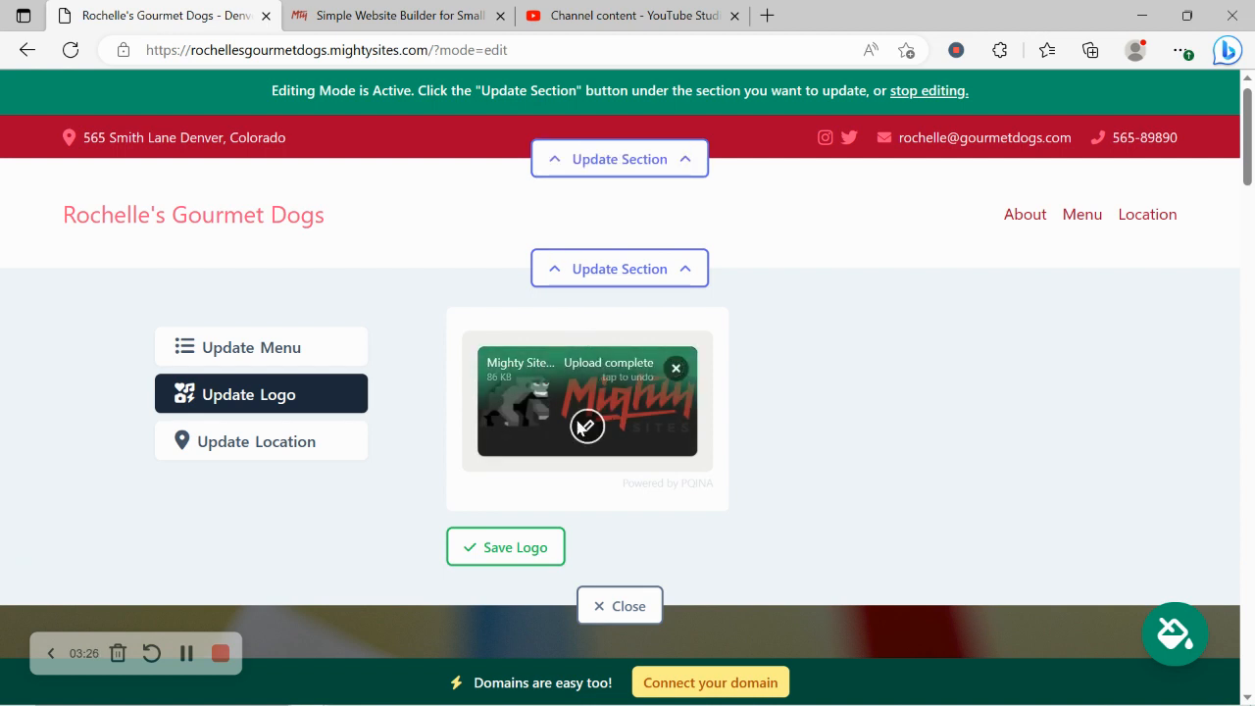
Step: Crop the empty space above and below the logo, save it, and shrink it twice
click(586, 428)
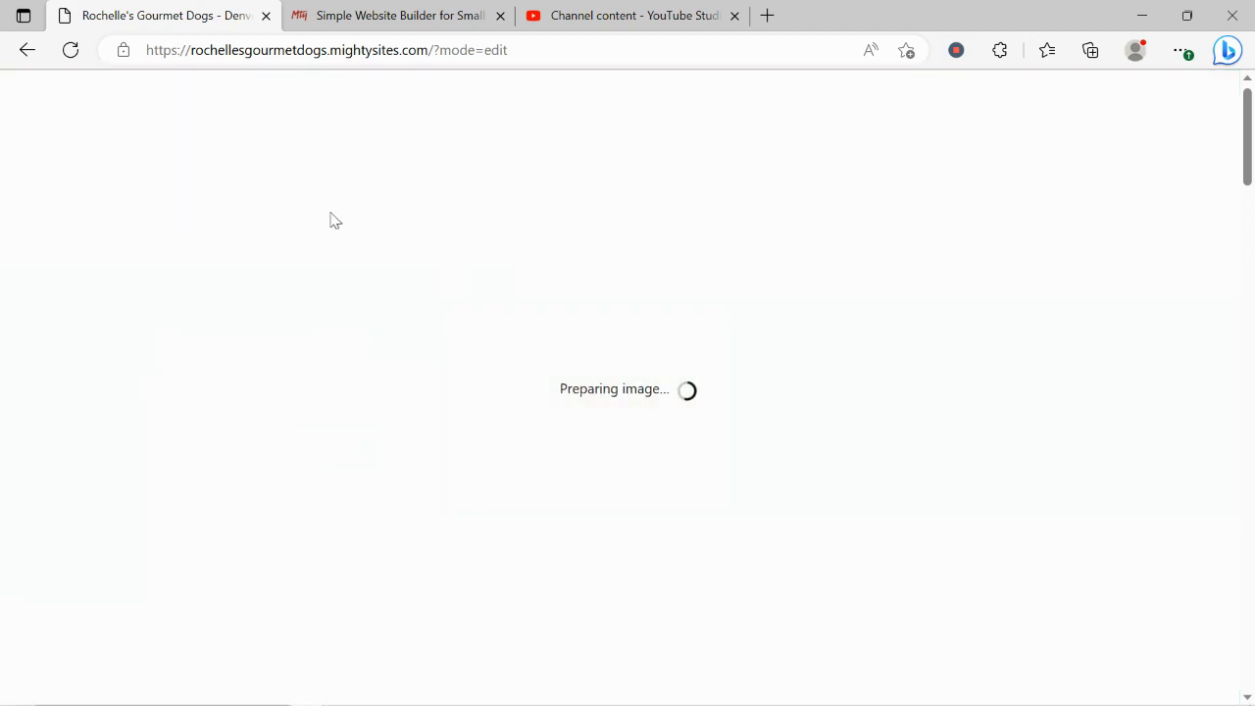
drag(237, 183, 244, 249)
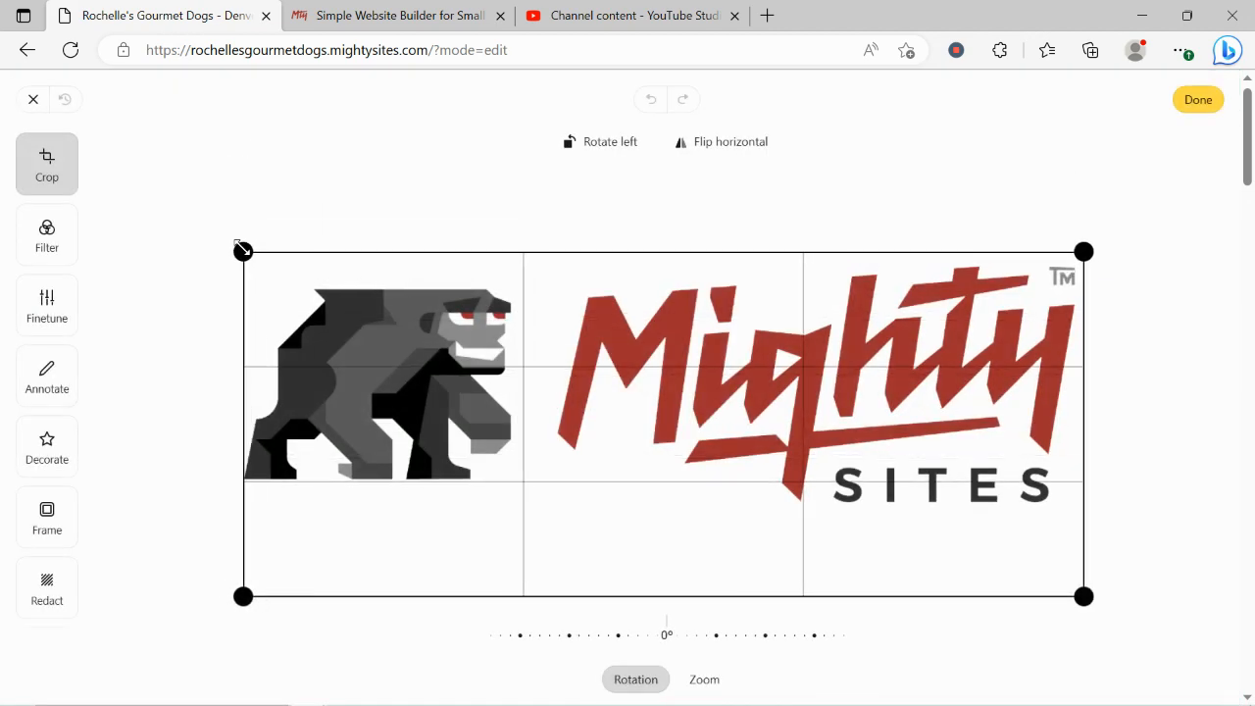
drag(243, 595, 243, 542)
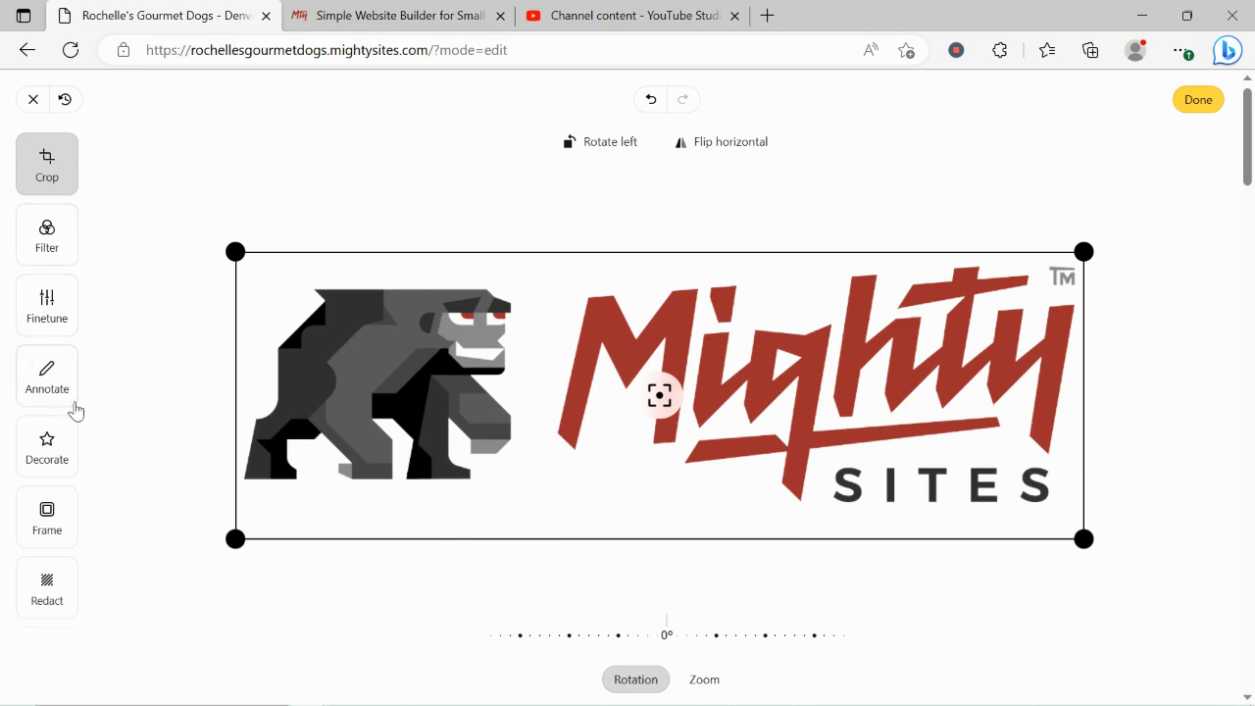
click(1183, 106)
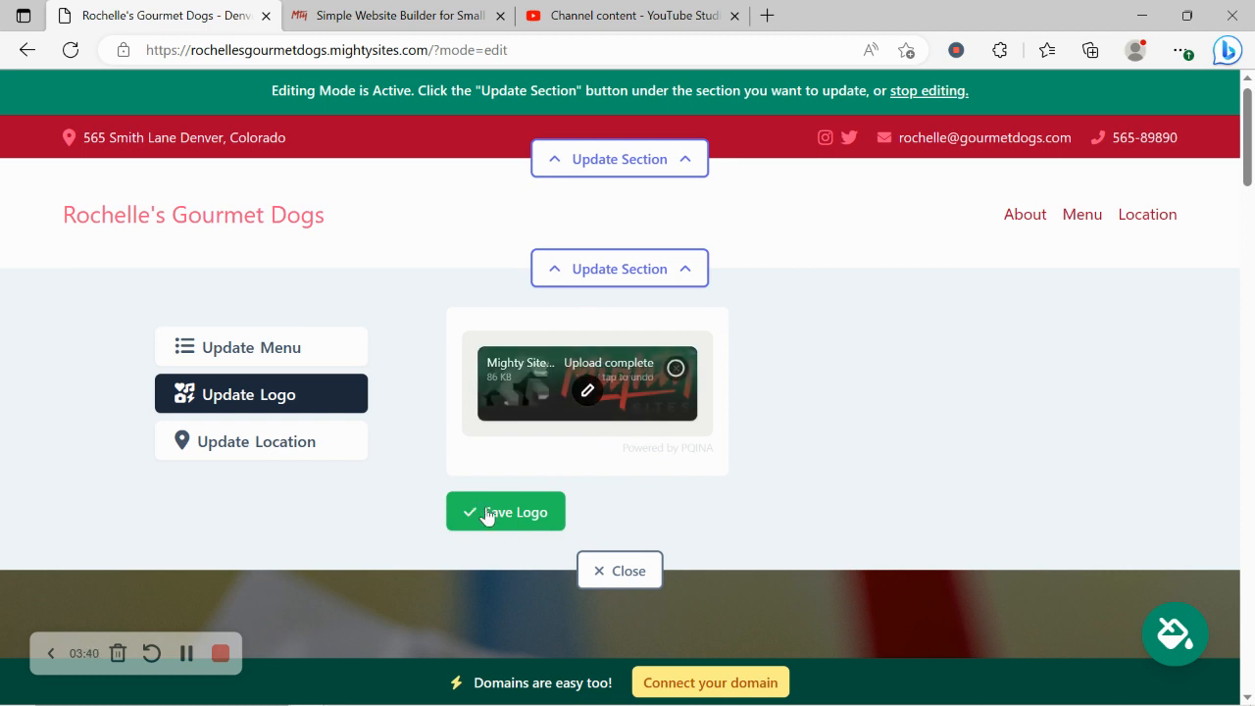
click(501, 518)
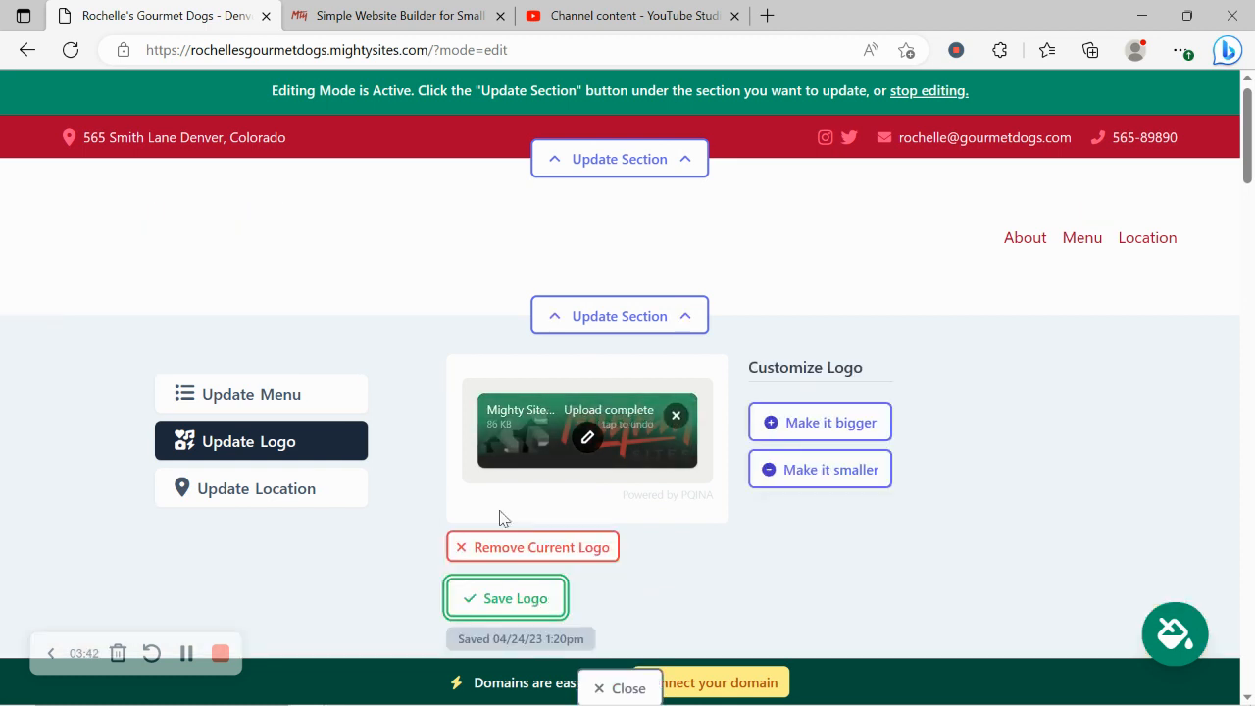
click(799, 422)
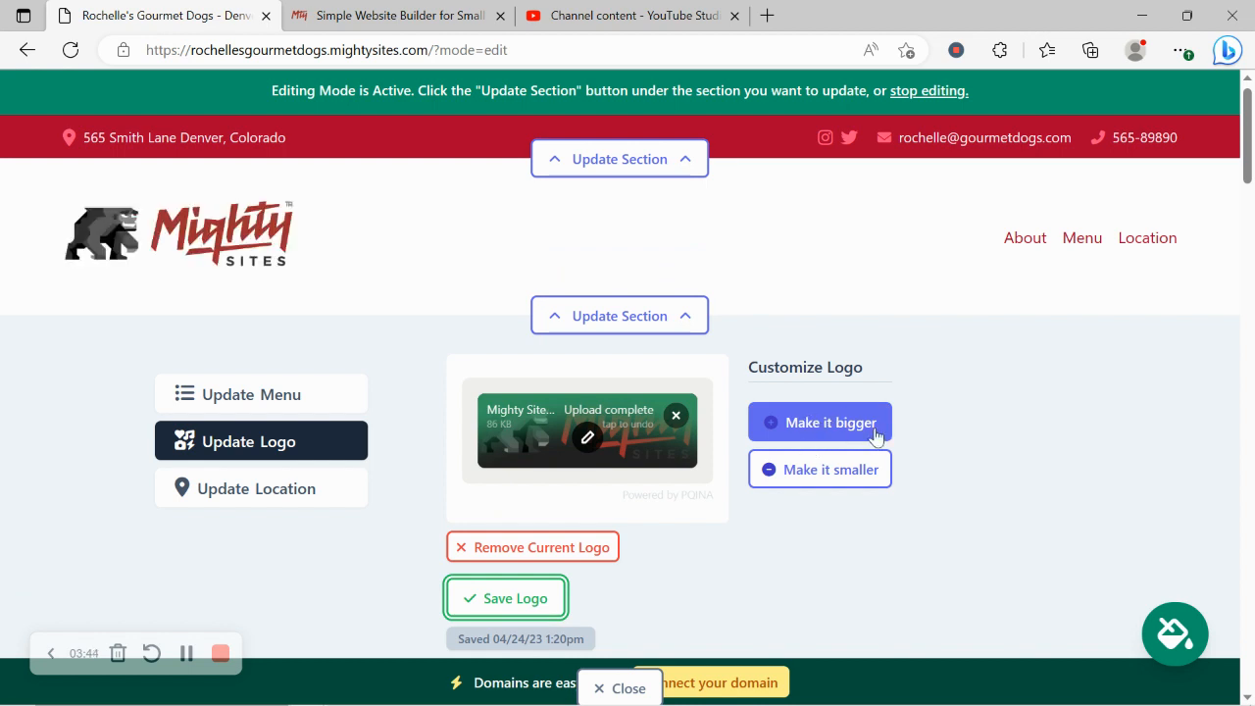
click(812, 472)
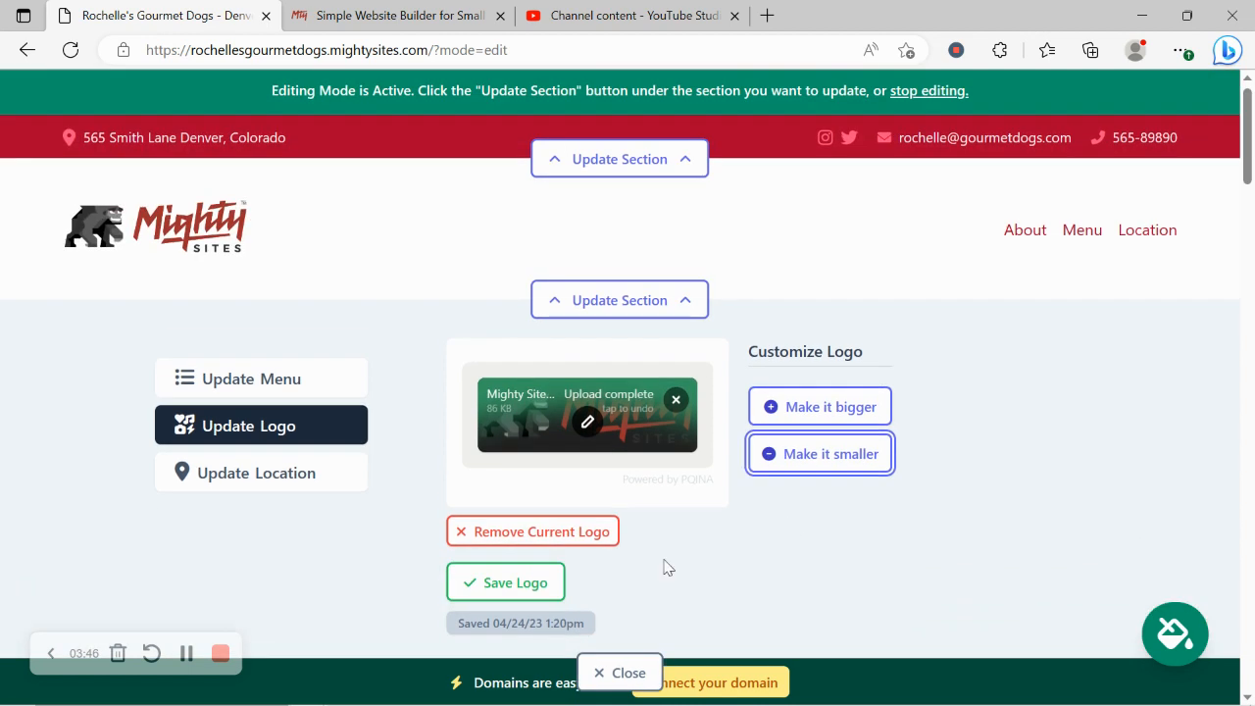
click(618, 672)
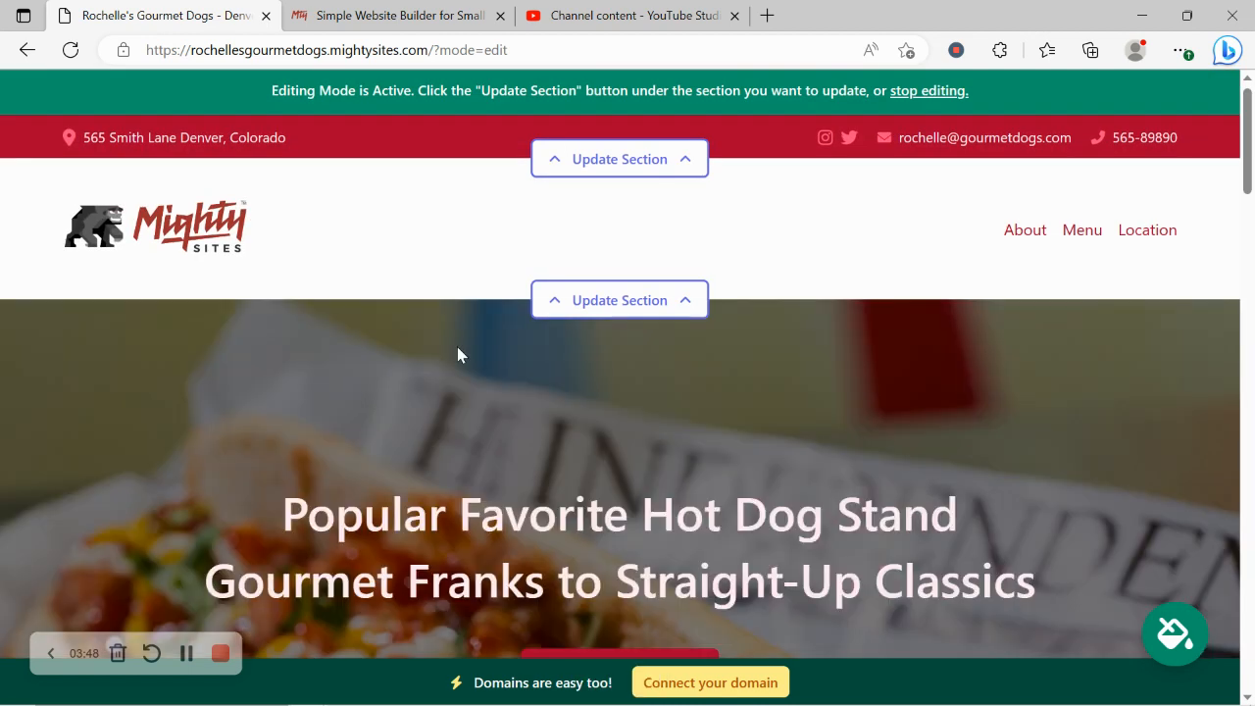
scroll(458, 348, down, 9)
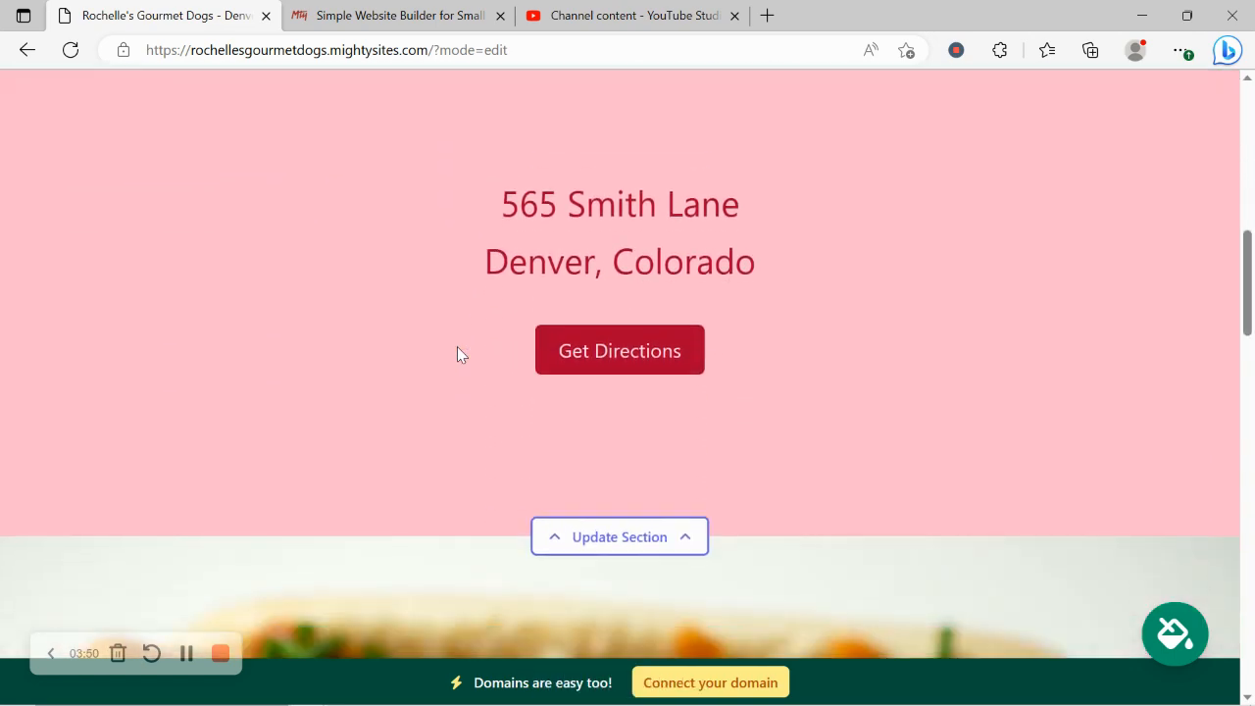
scroll(457, 348, down, 8)
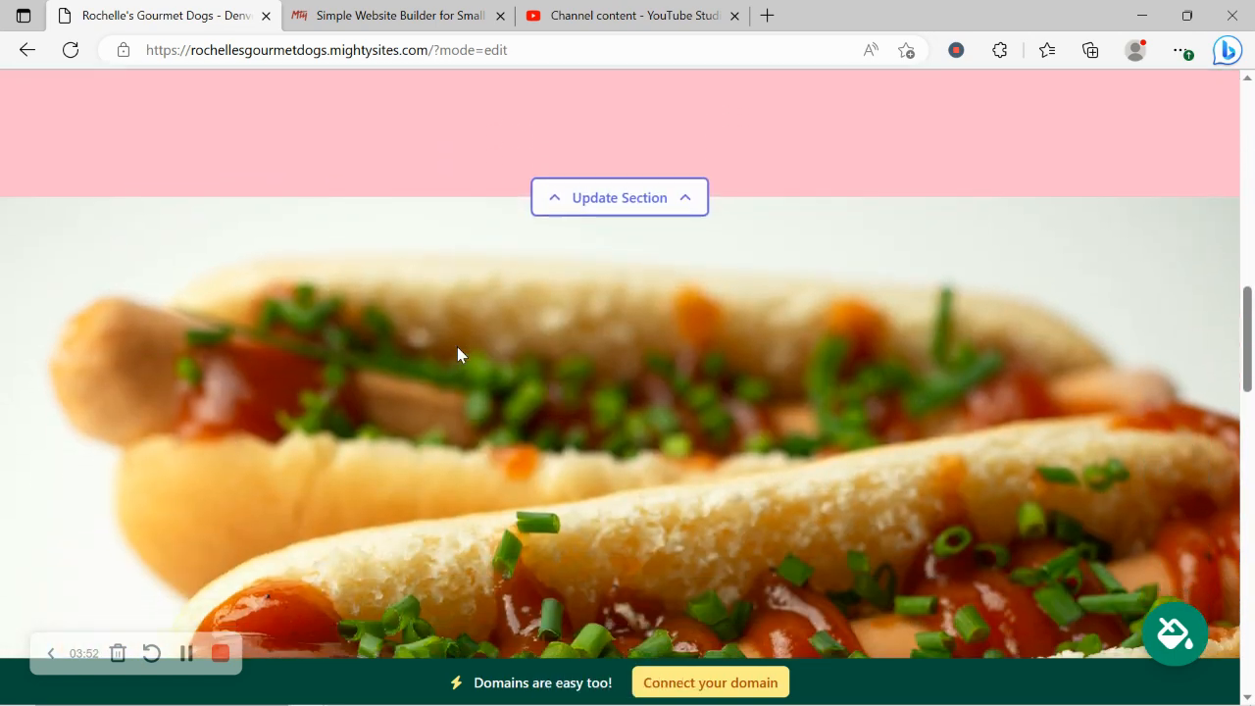
scroll(457, 349, up, 6)
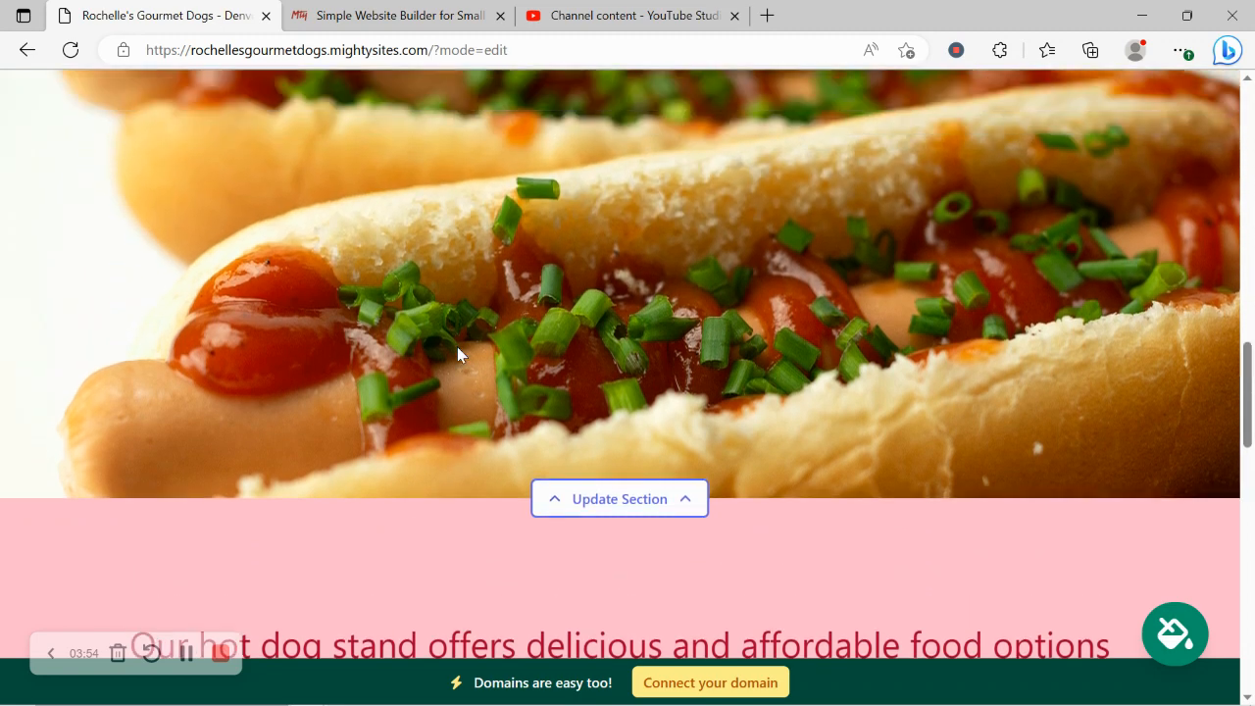
scroll(457, 348, up, 3)
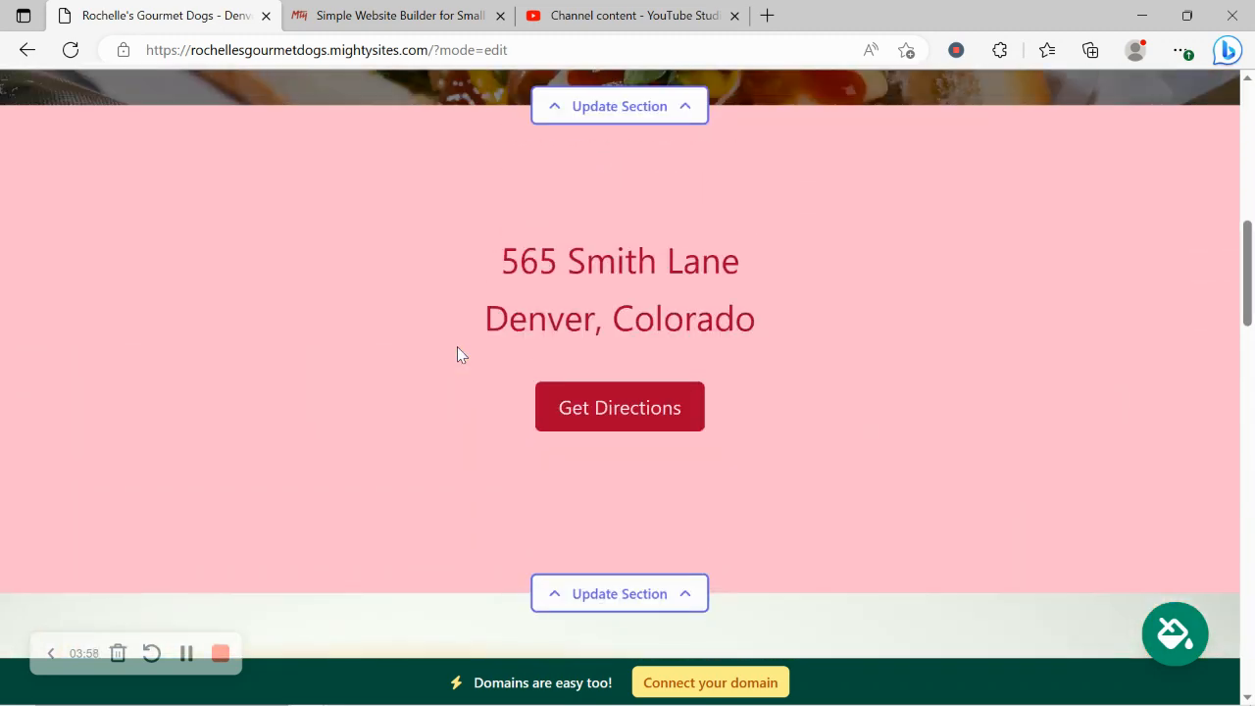
scroll(457, 347, up, 5)
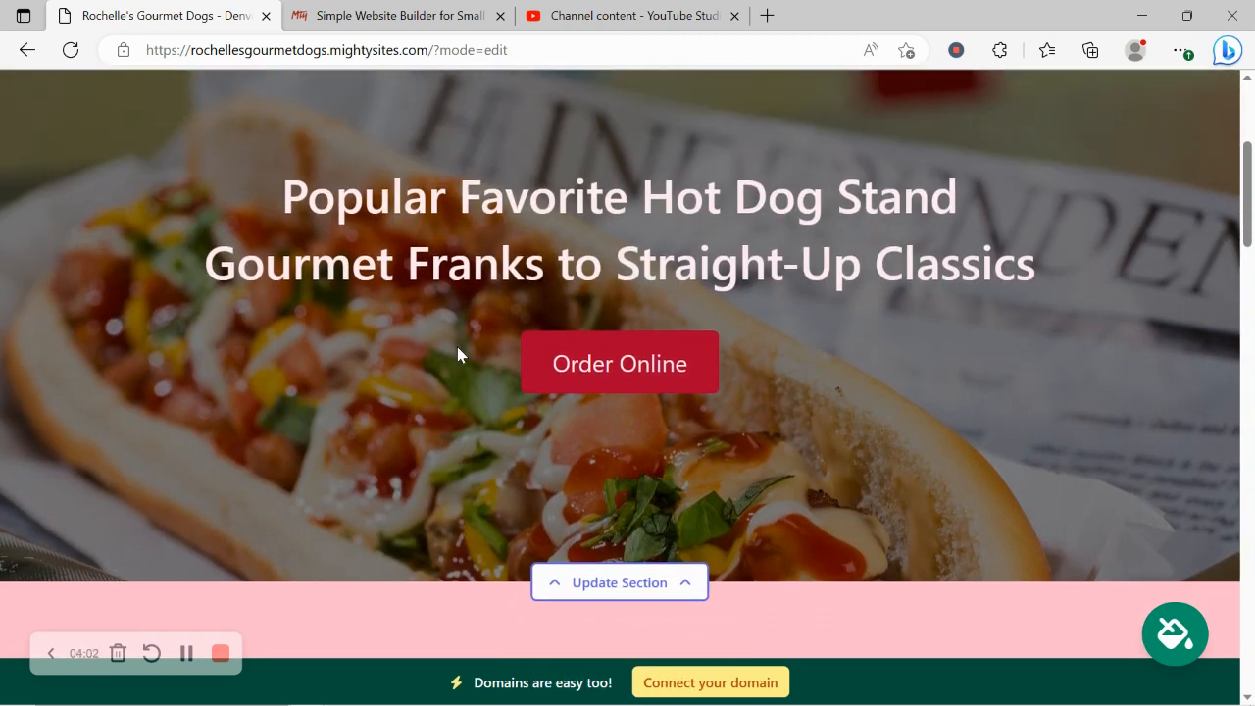
Step: Page through the colour themes and save the red and white palette
click(1175, 631)
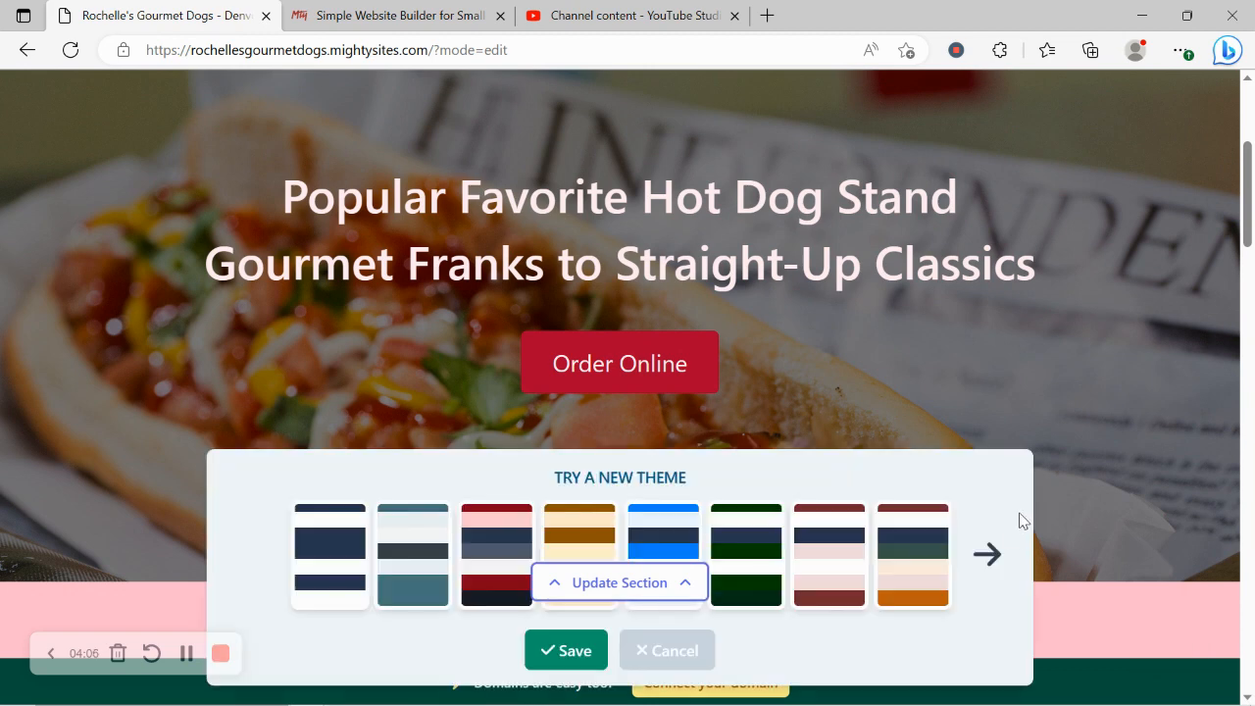
double_click(996, 559)
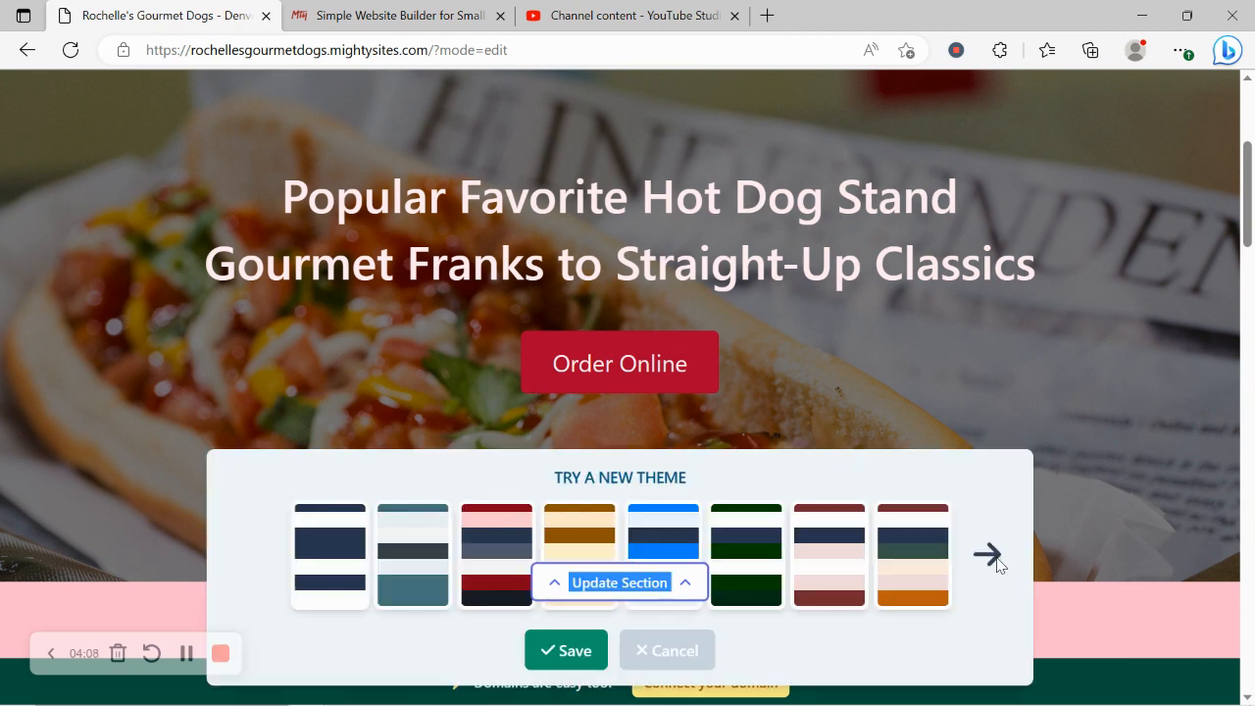
click(653, 537)
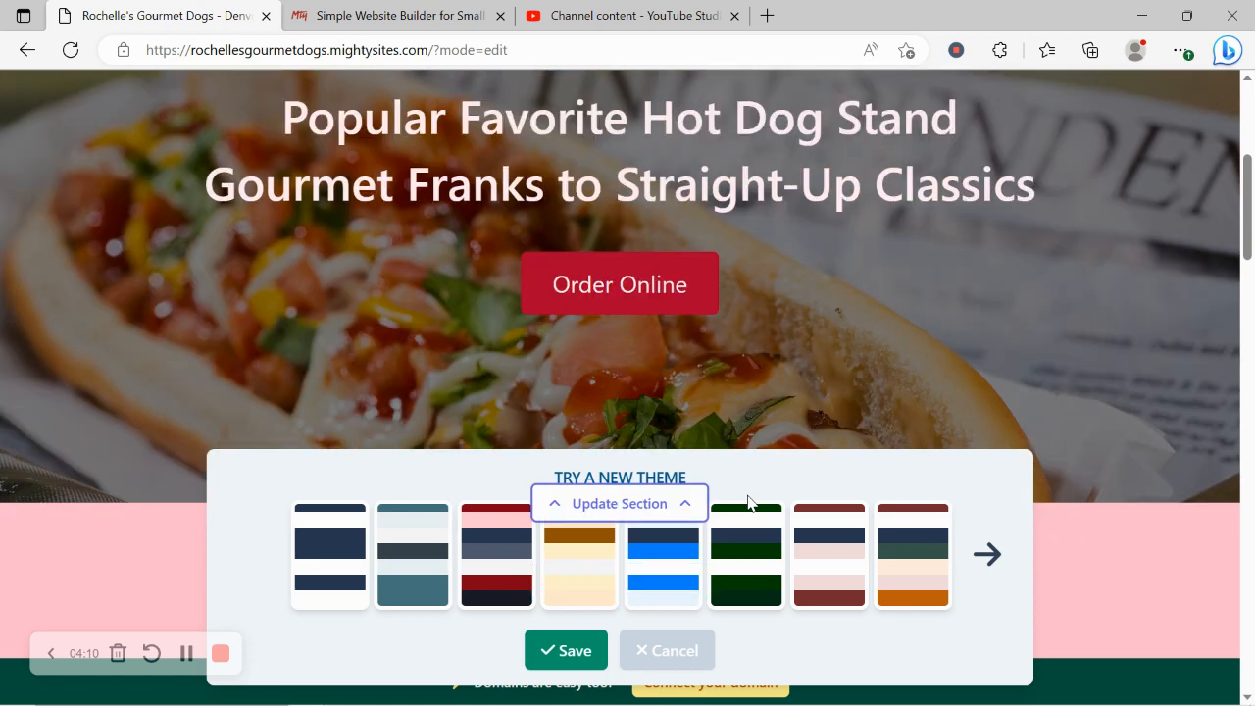
click(988, 555)
click(987, 555)
click(987, 555)
click(1000, 563)
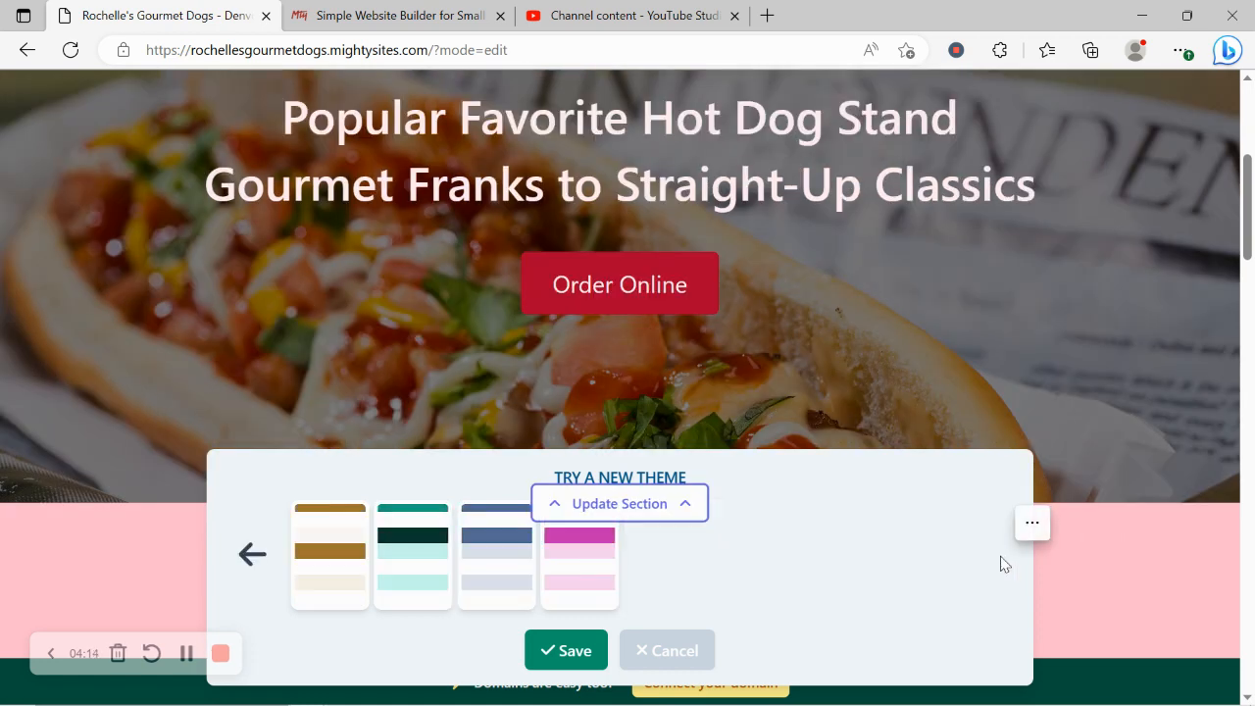
click(250, 586)
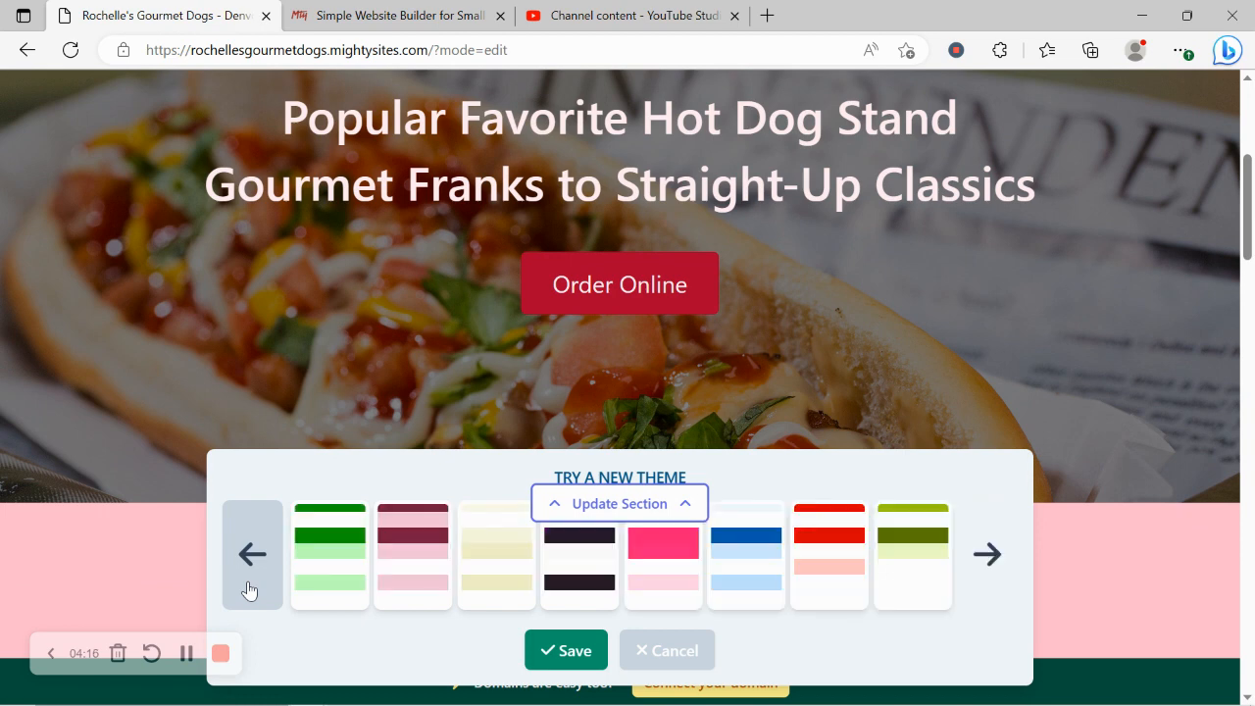
click(964, 552)
click(964, 552)
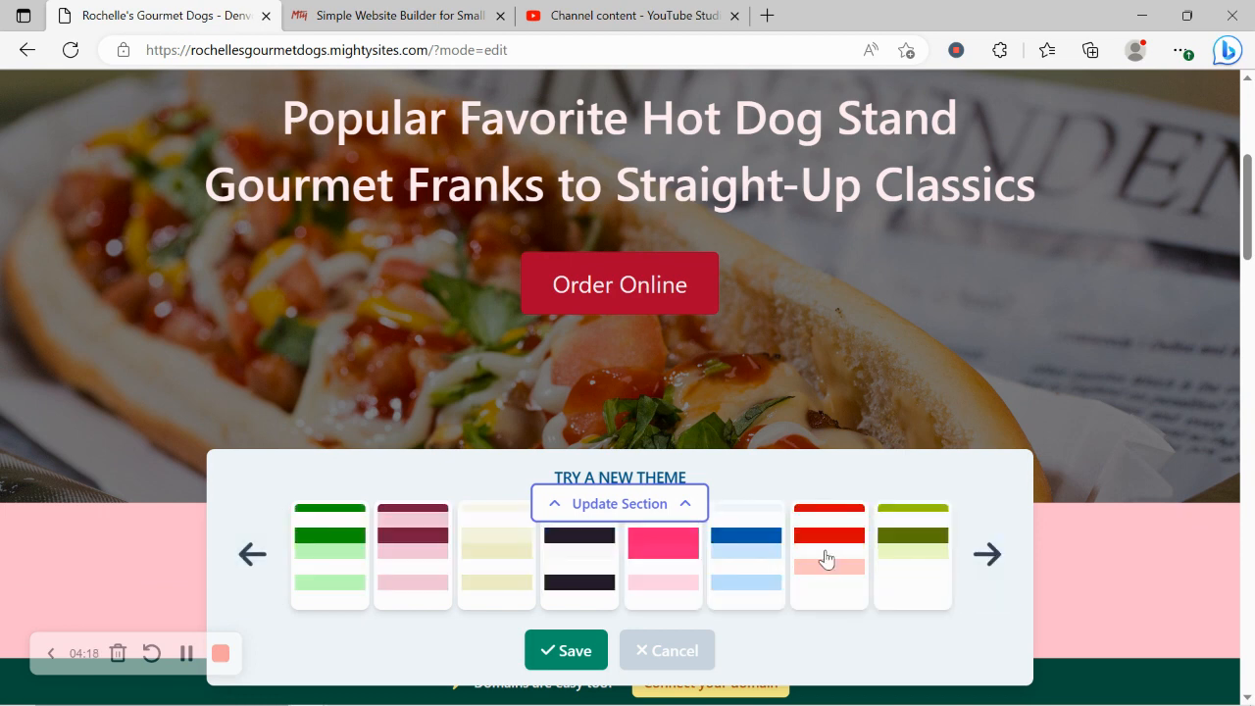
click(829, 559)
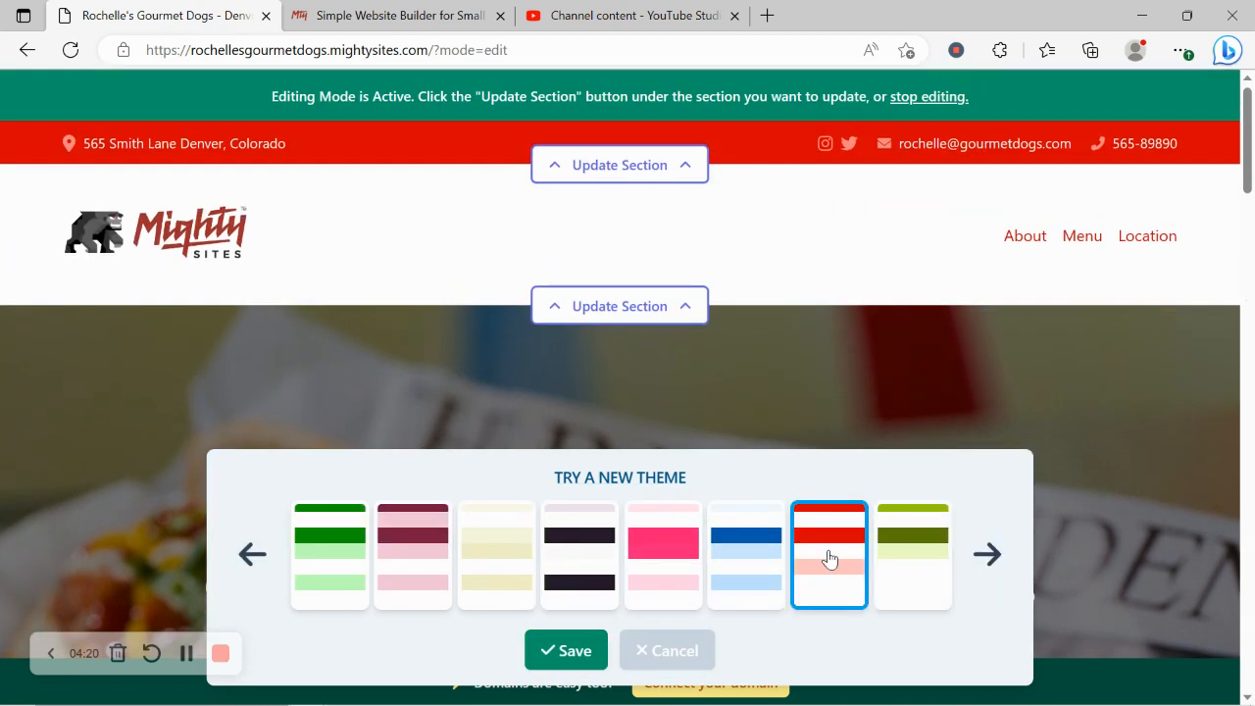
click(561, 651)
scroll(560, 667, down, 5)
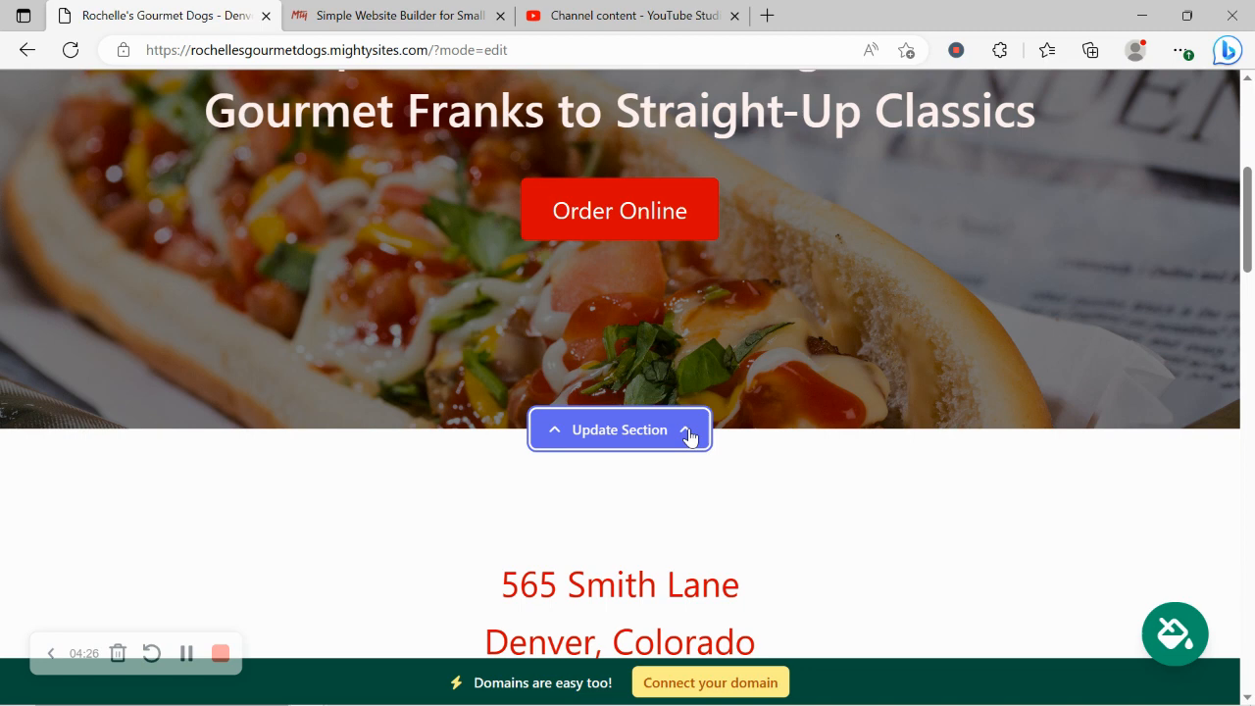
Step: Search the stock photo library for 'Hot Dog' images for the hero background
click(689, 434)
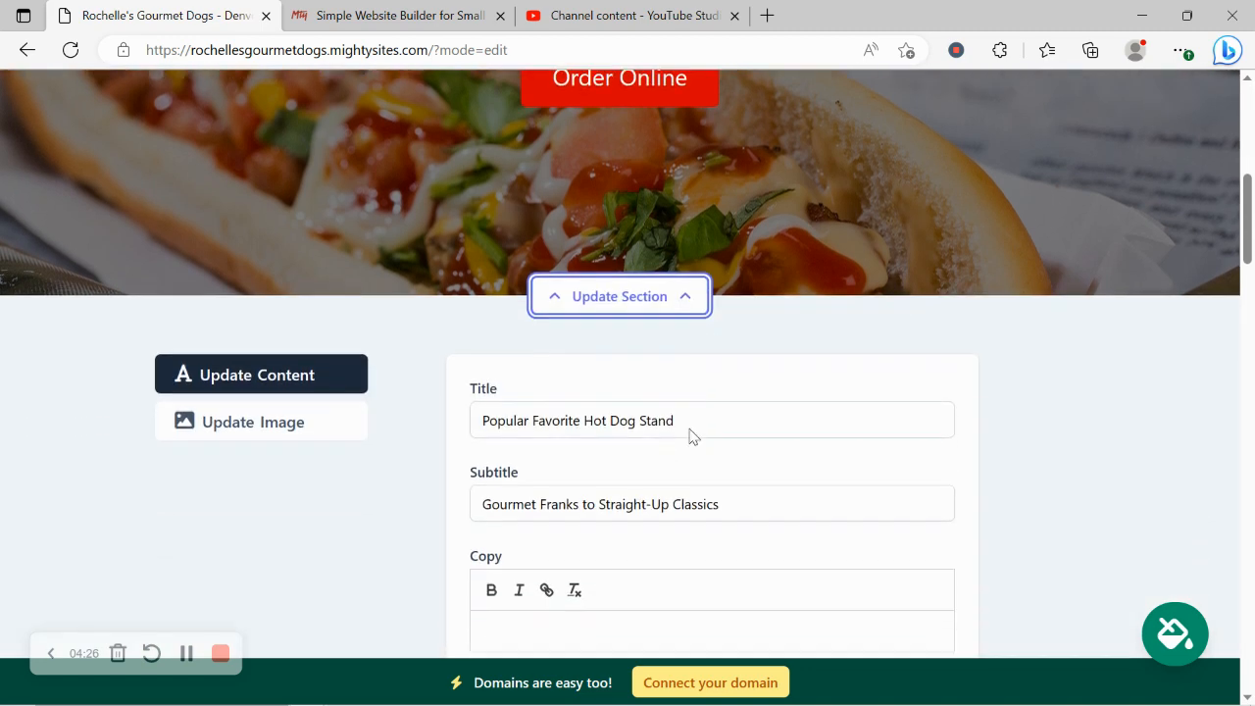
click(308, 414)
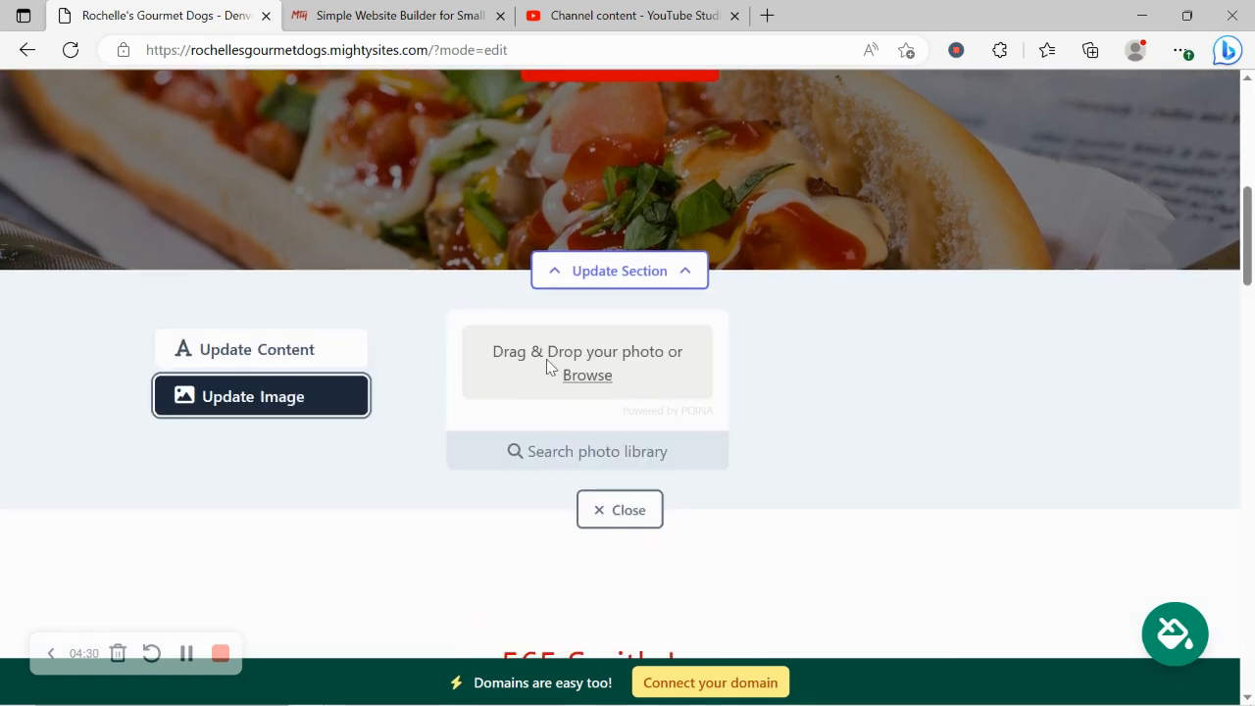
click(595, 454)
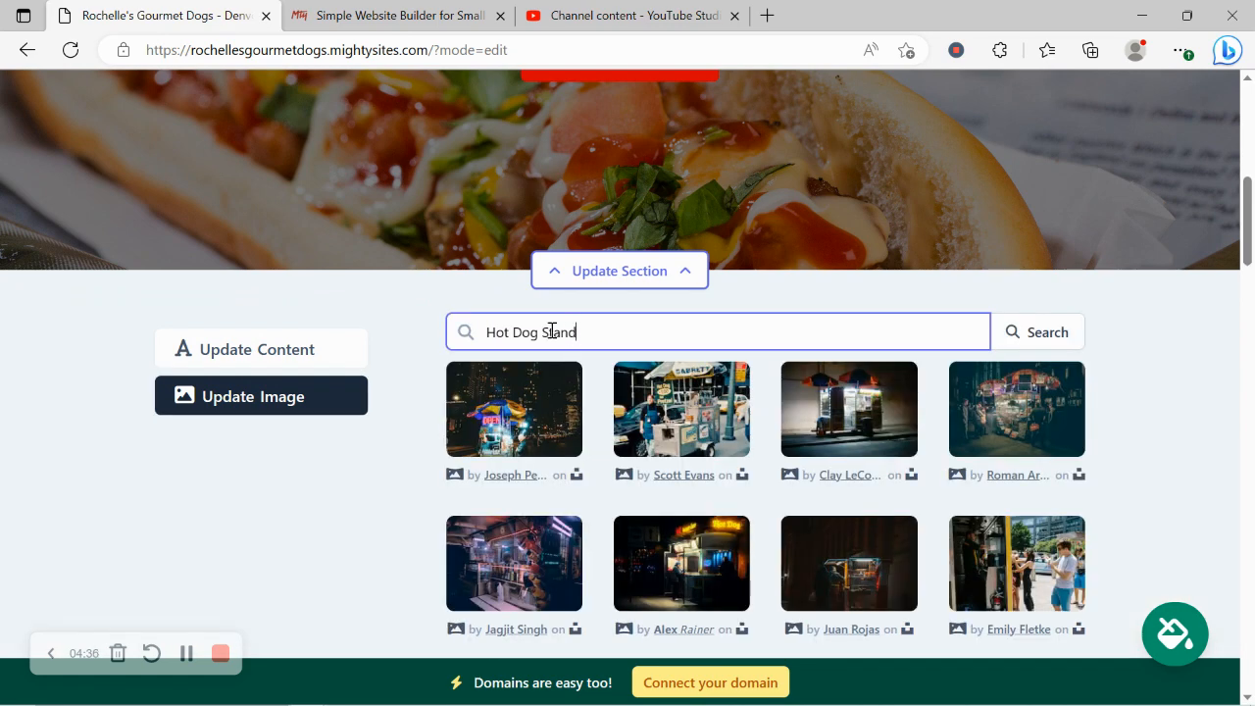
double_click(552, 332)
key(BackSpace)
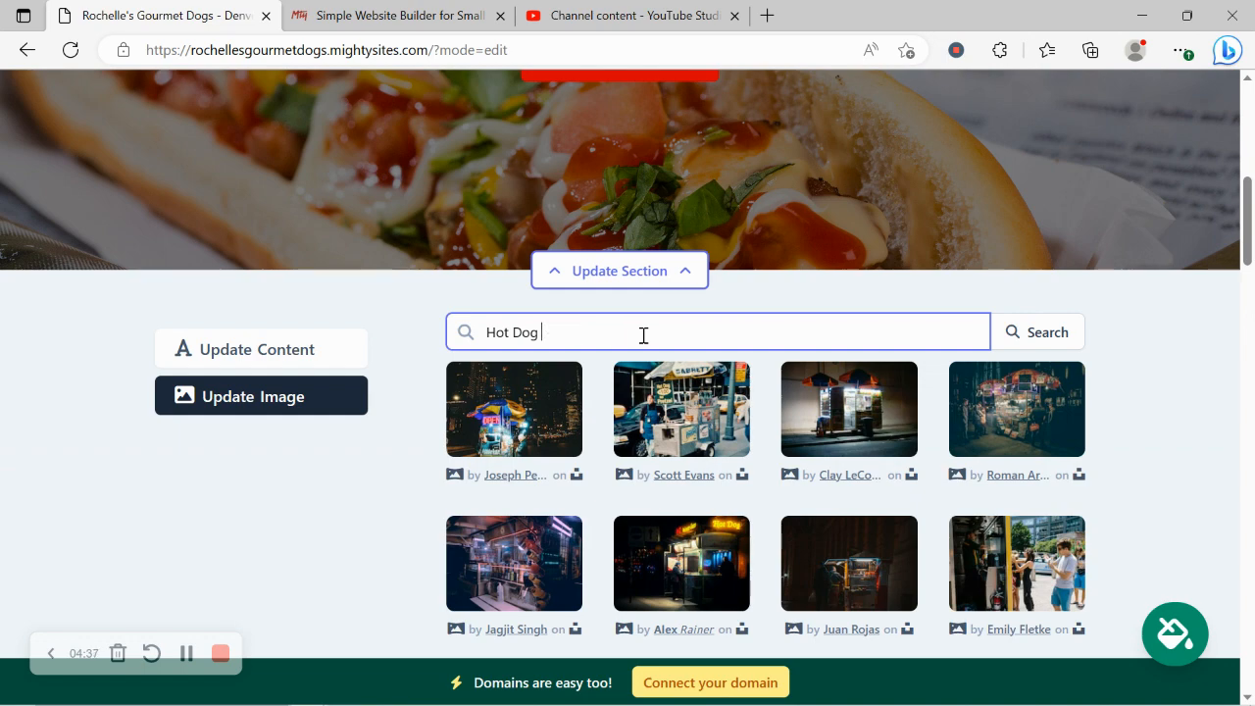
click(1052, 333)
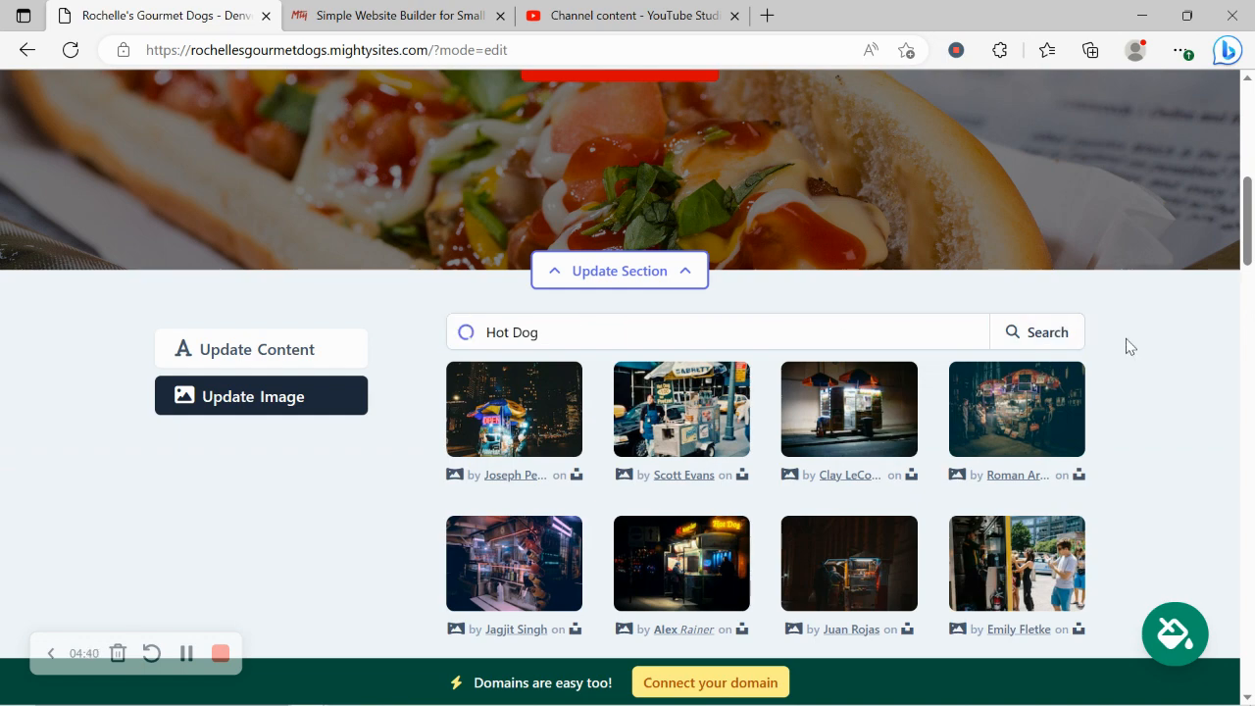
Step: Choose the hot dog photo with colourful sugar skulls as the hero image
scroll(1128, 346, down, 3)
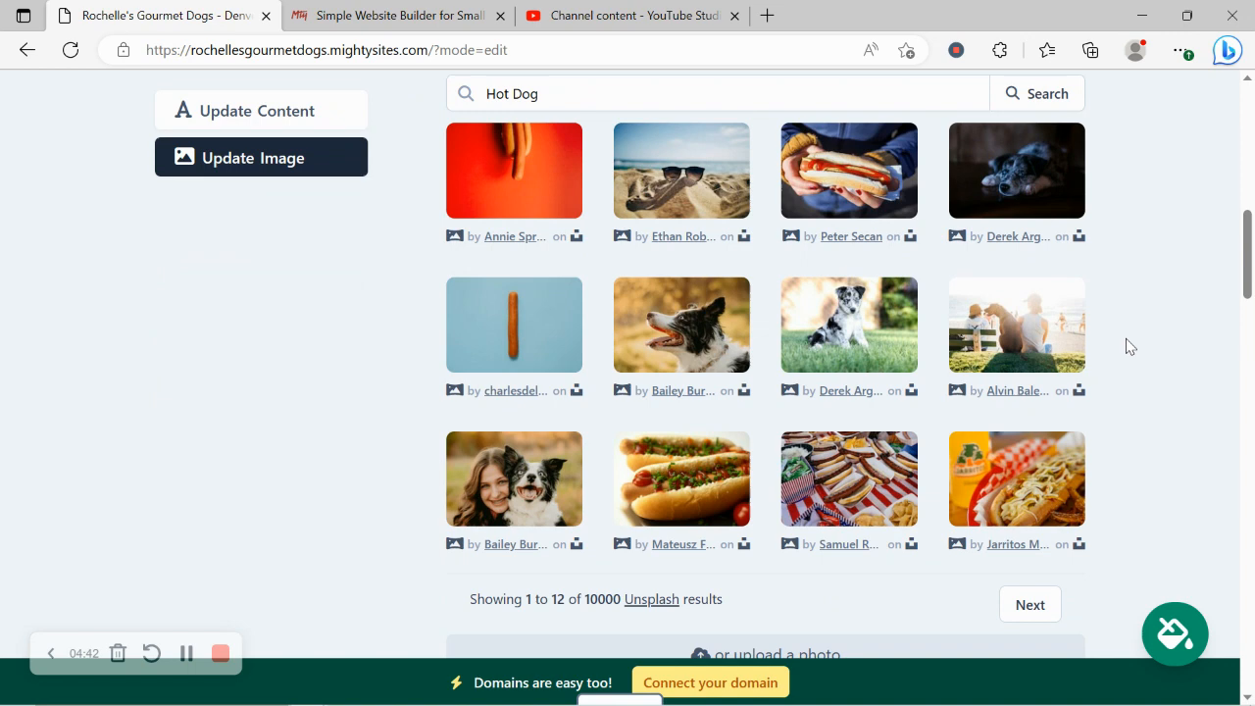
click(1018, 616)
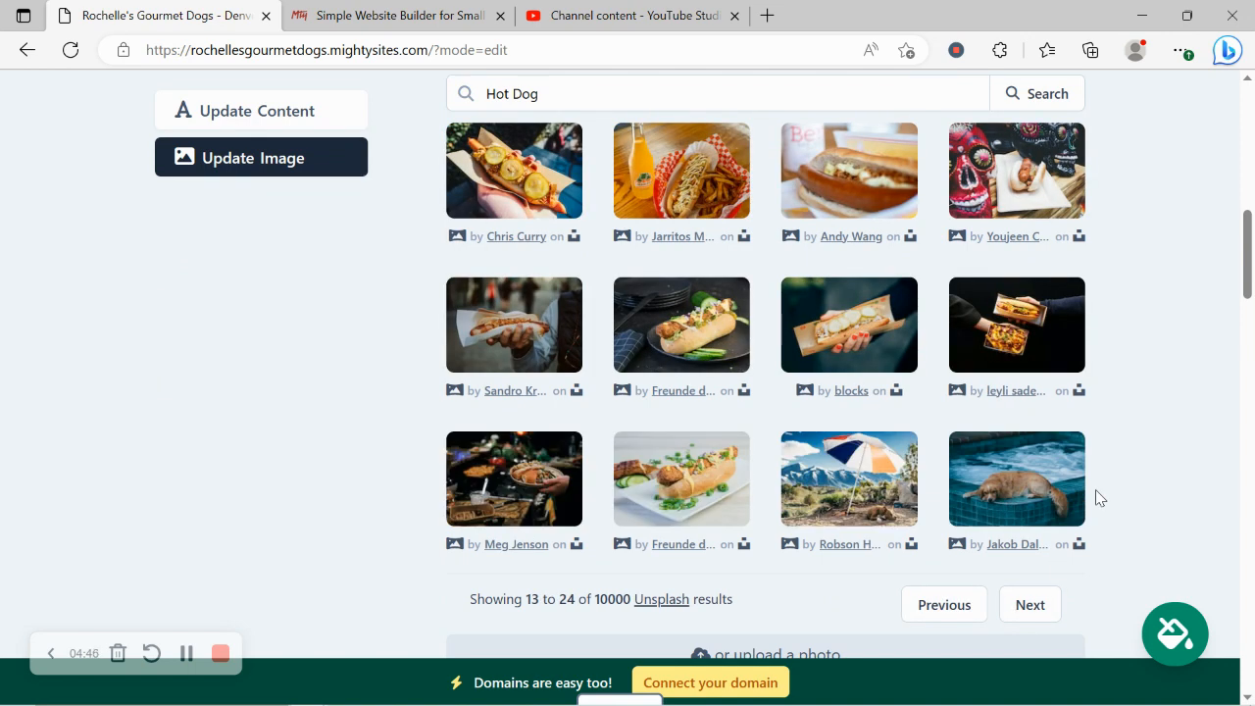
click(1034, 615)
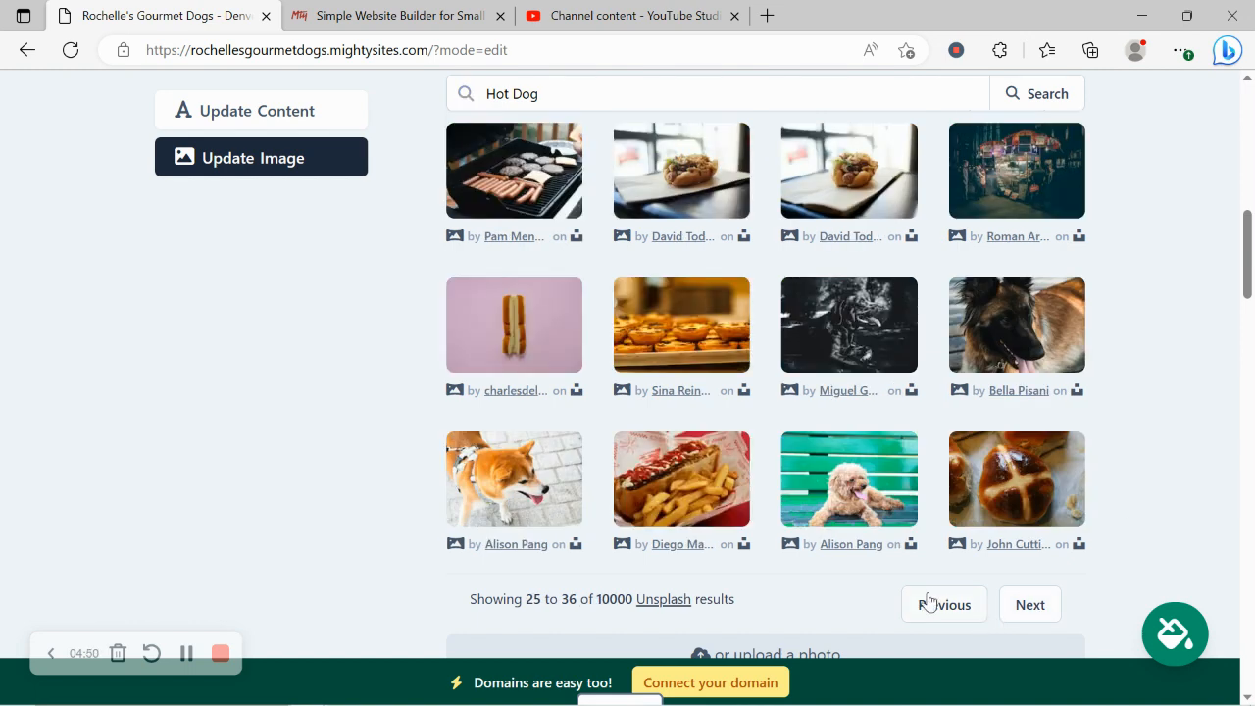
click(961, 613)
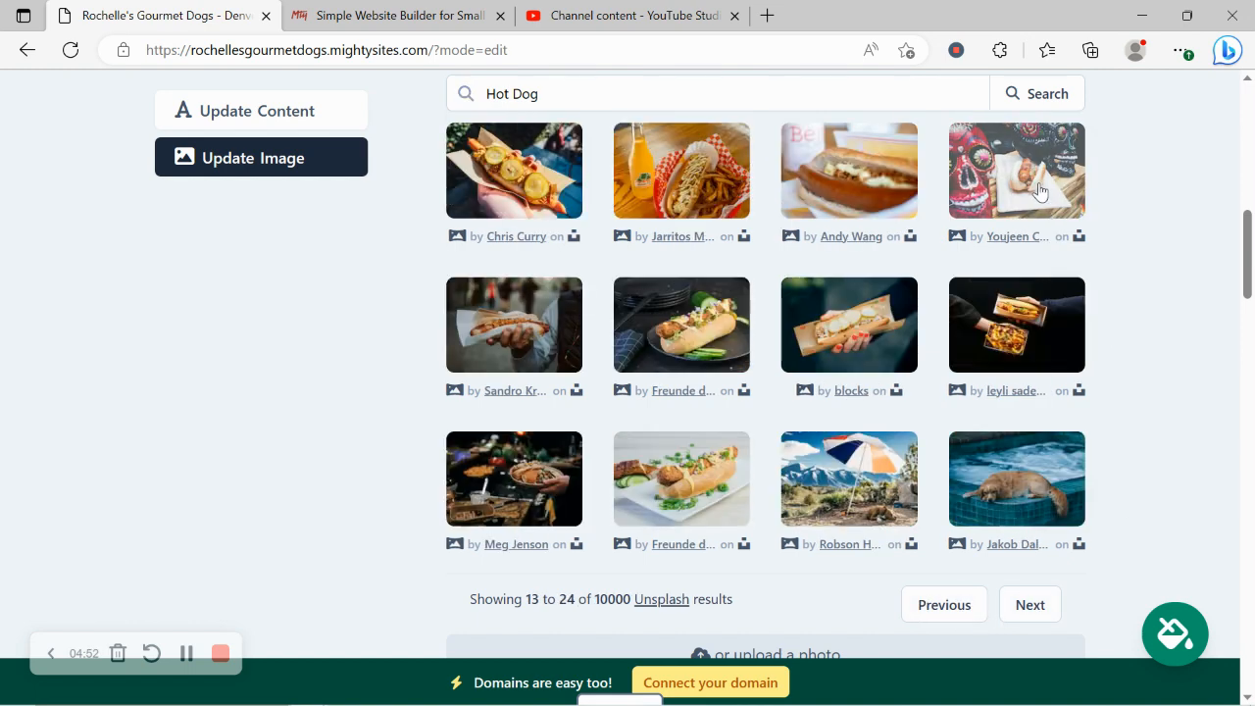
click(1041, 191)
click(849, 510)
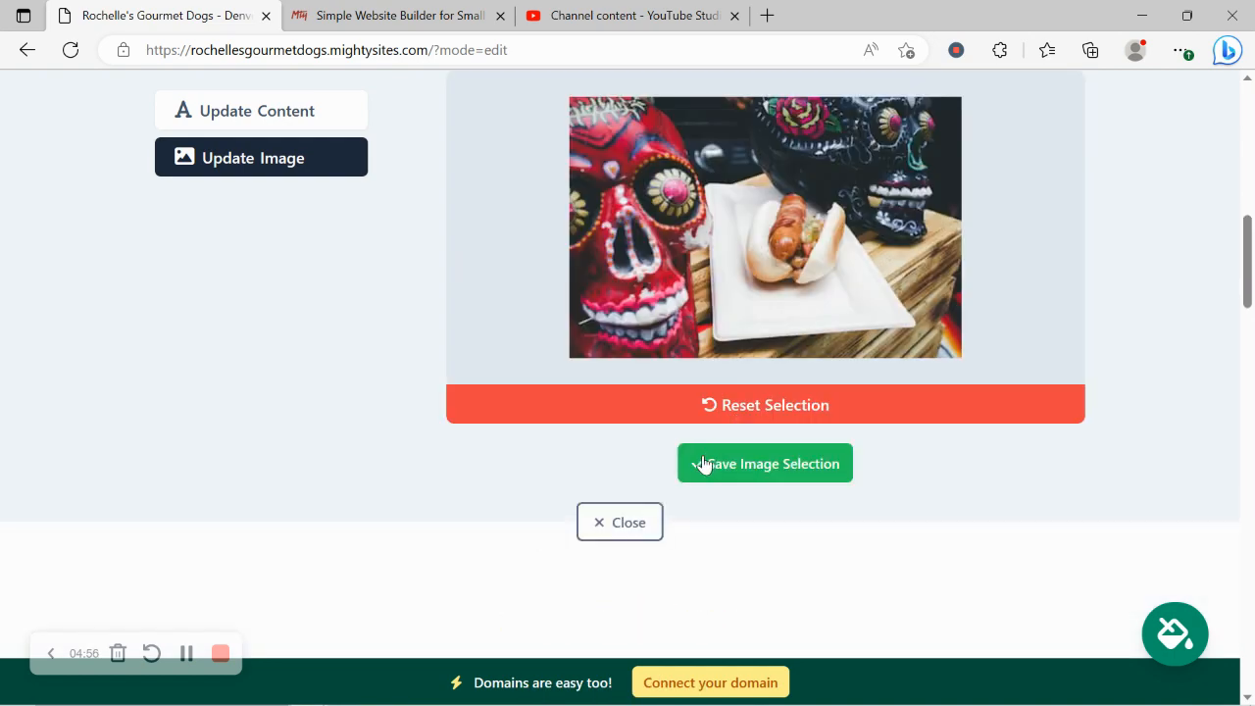
click(703, 463)
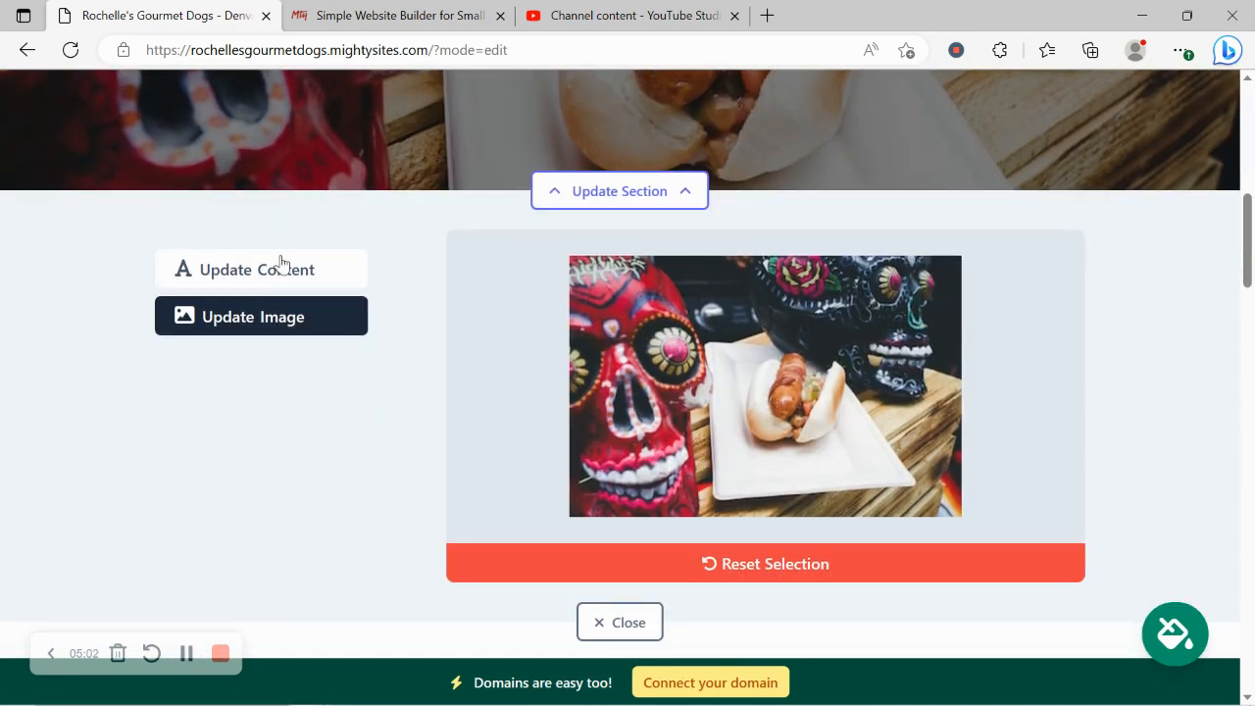
Step: Change the hero button text from 'Order Online' to 'View our Menu'
click(280, 263)
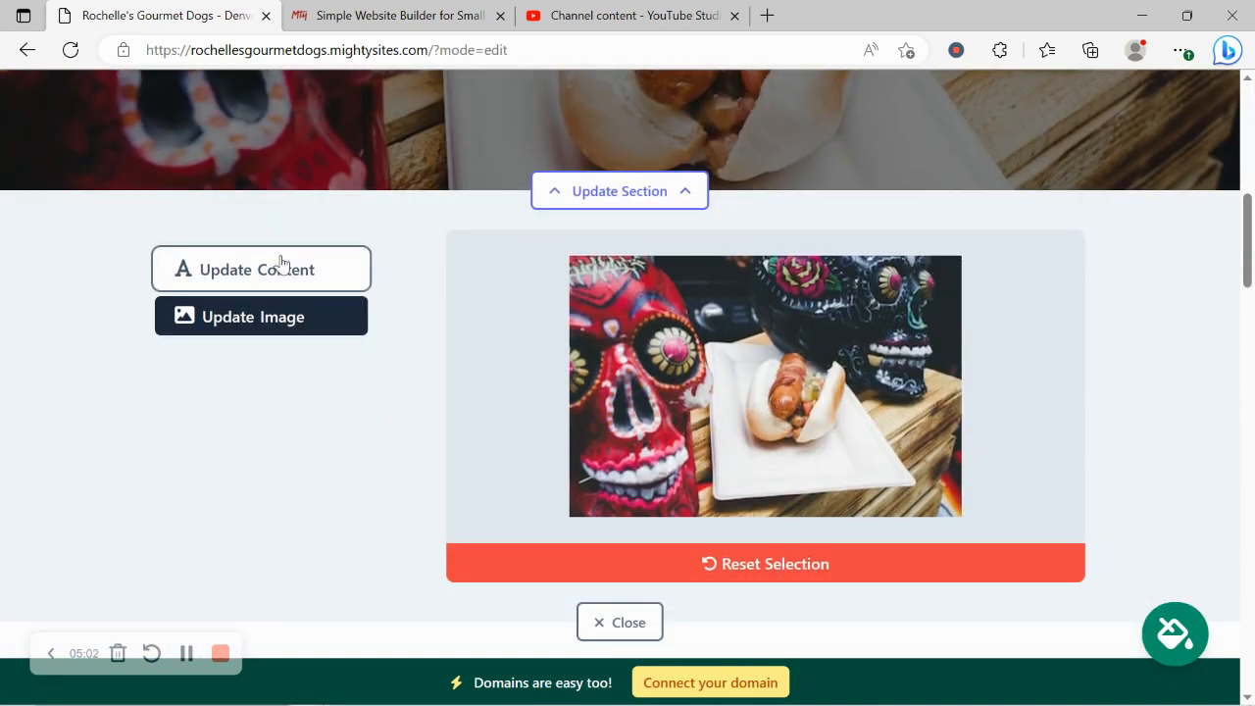
scroll(572, 299, up, 5)
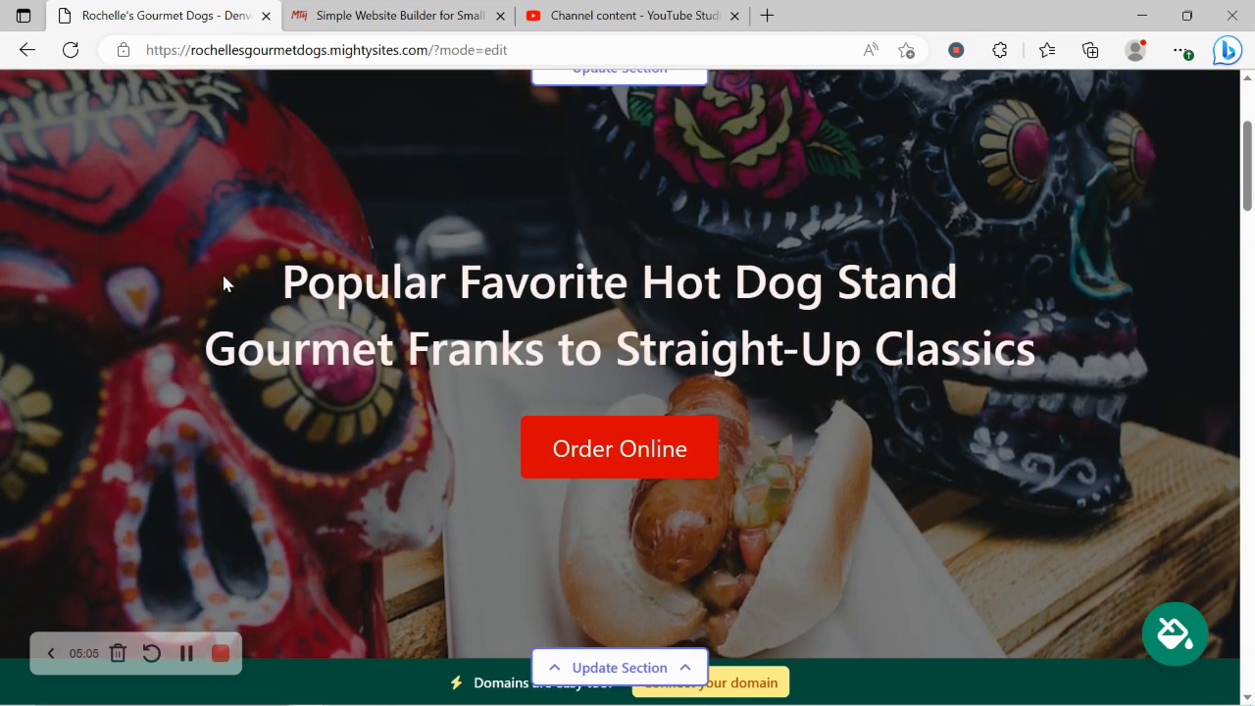
drag(223, 284, 1086, 372)
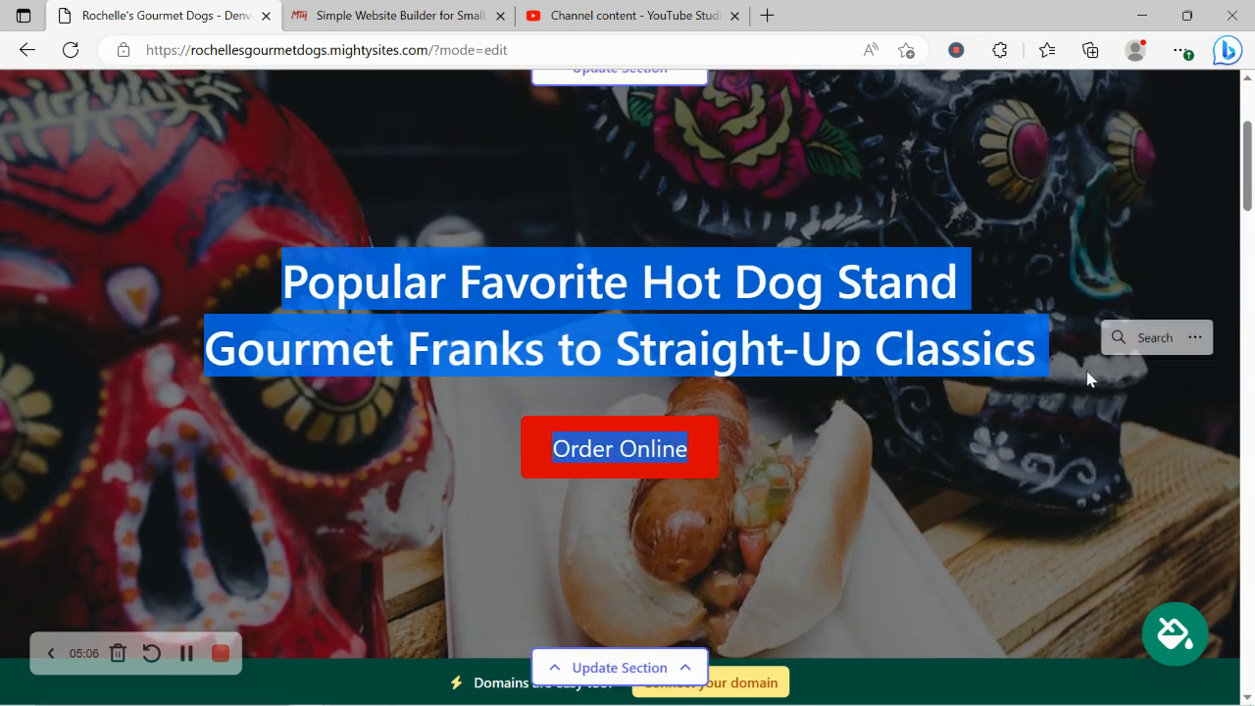
drag(249, 276, 1087, 331)
click(438, 440)
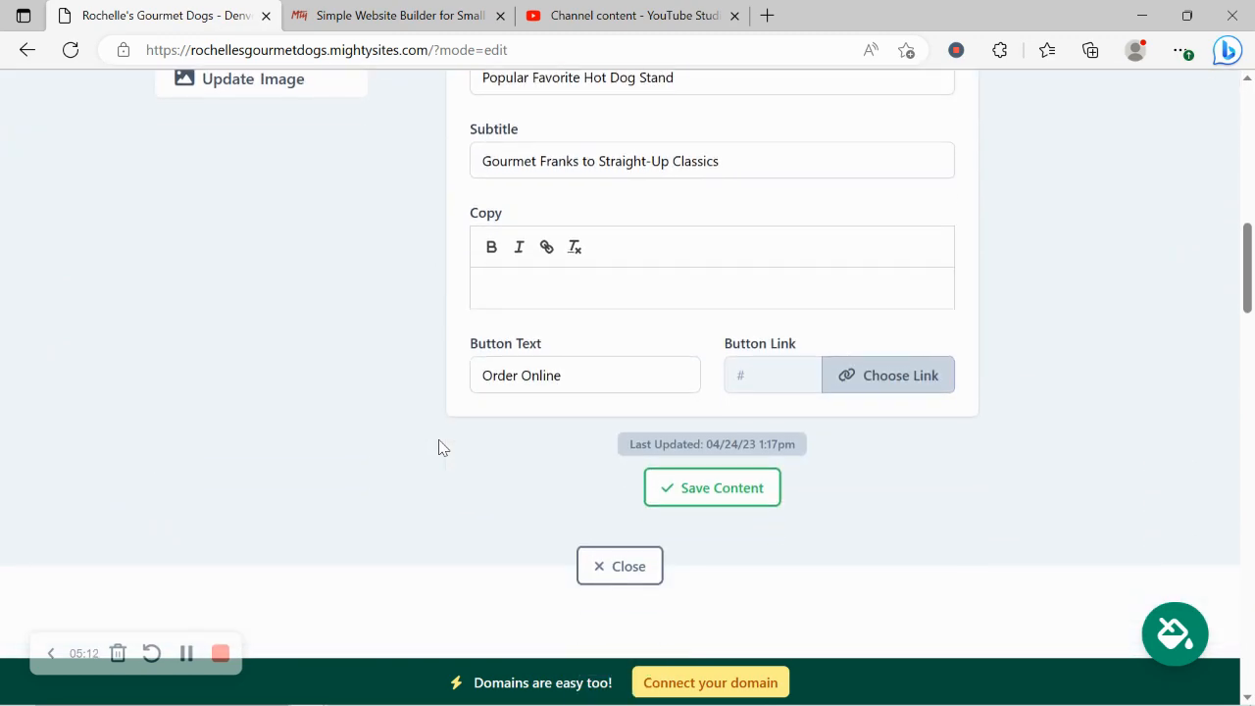
triple_click(613, 380)
text(Vi)
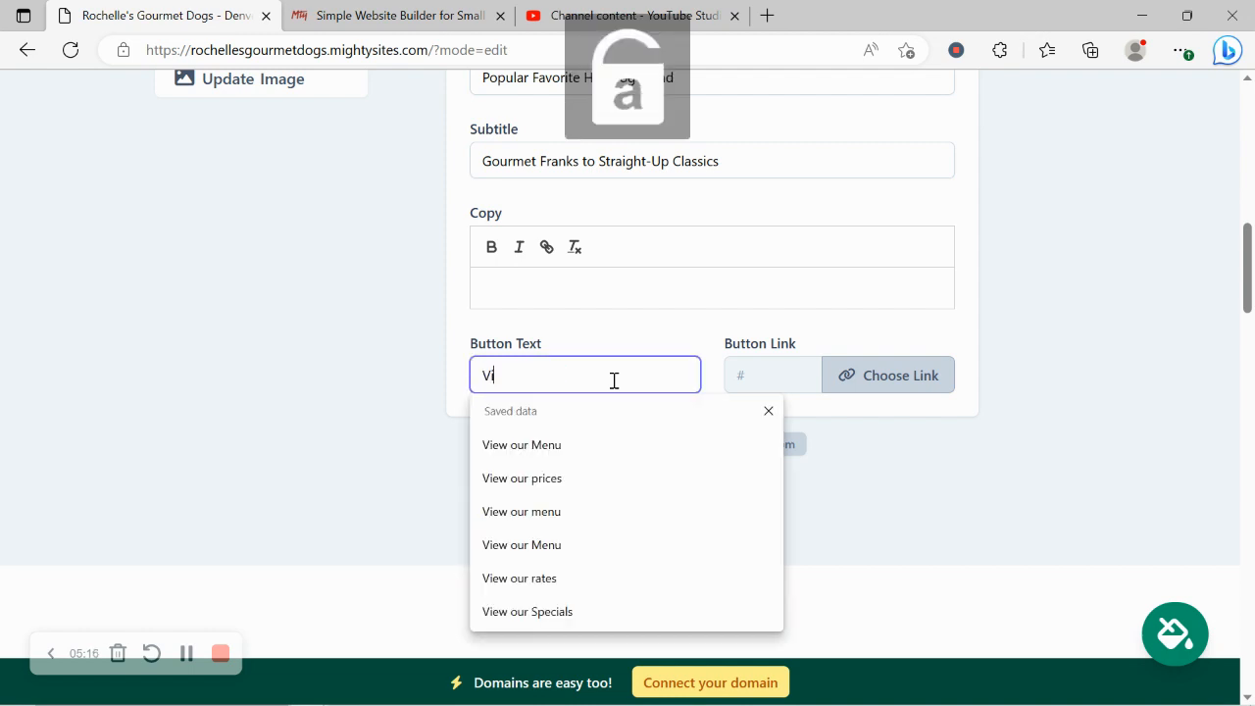
text(ew our Menu)
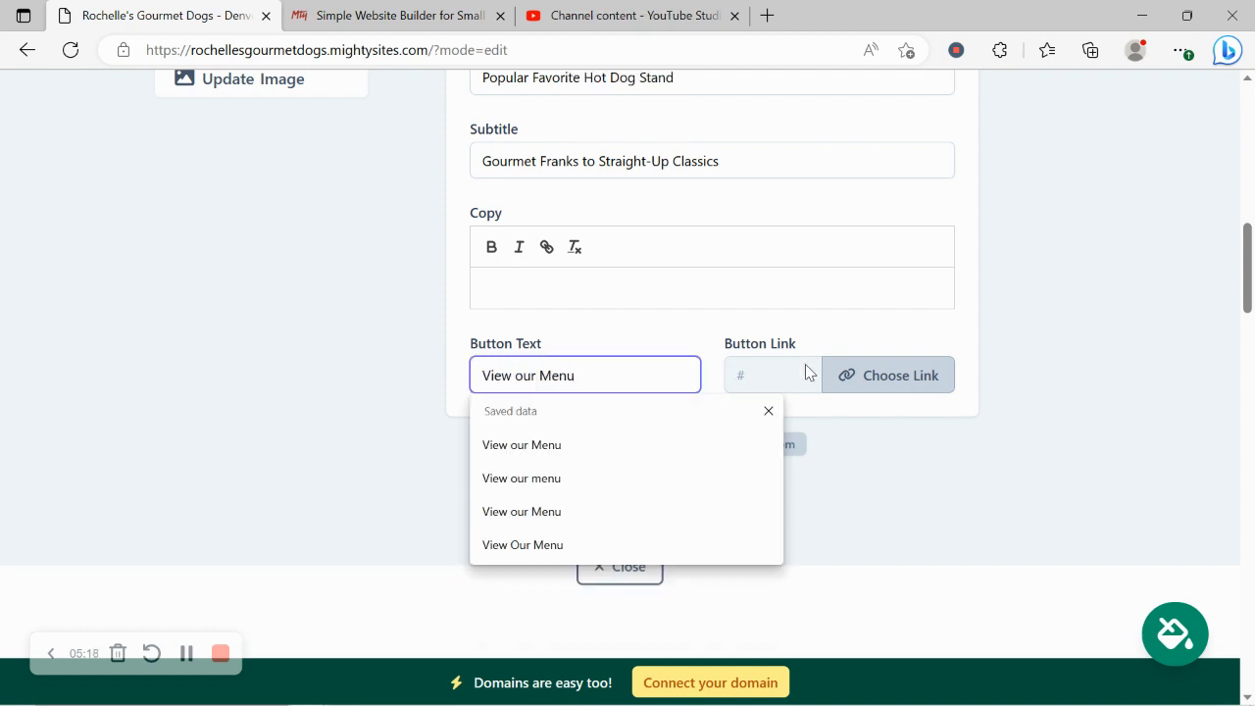
Step: Link the hero button to the uploaded Mighty_Menu.pdf file
click(860, 382)
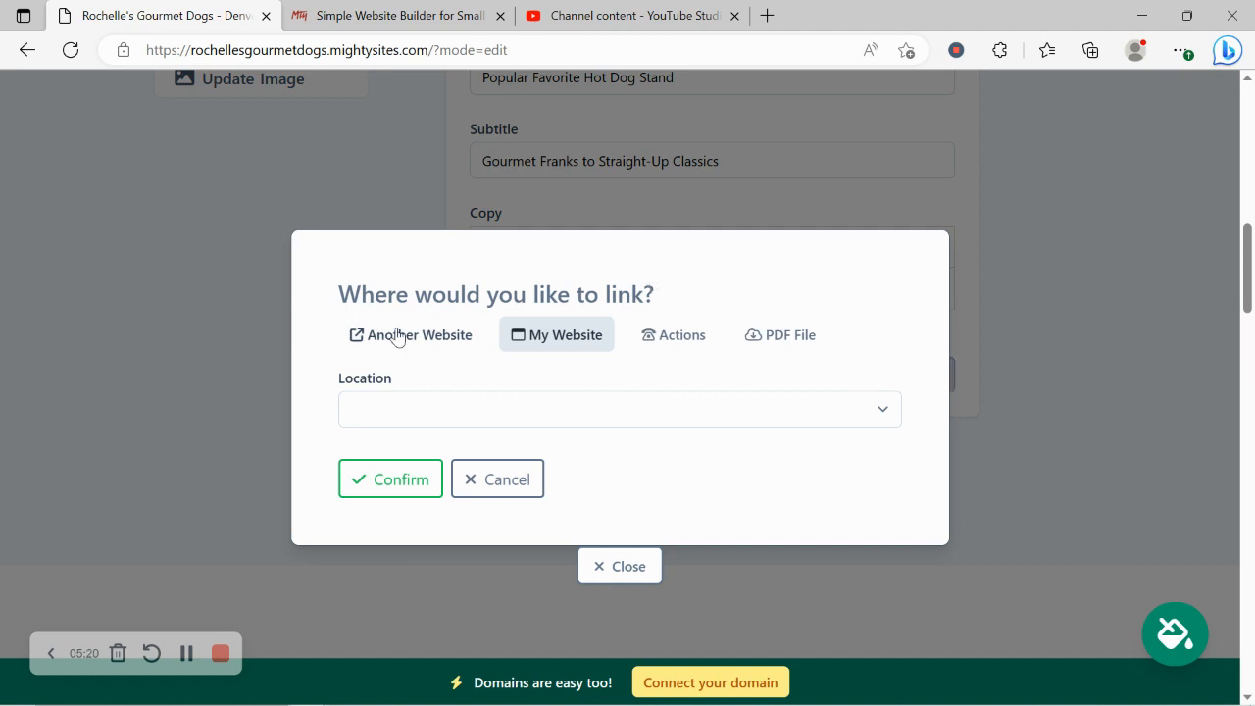
click(397, 338)
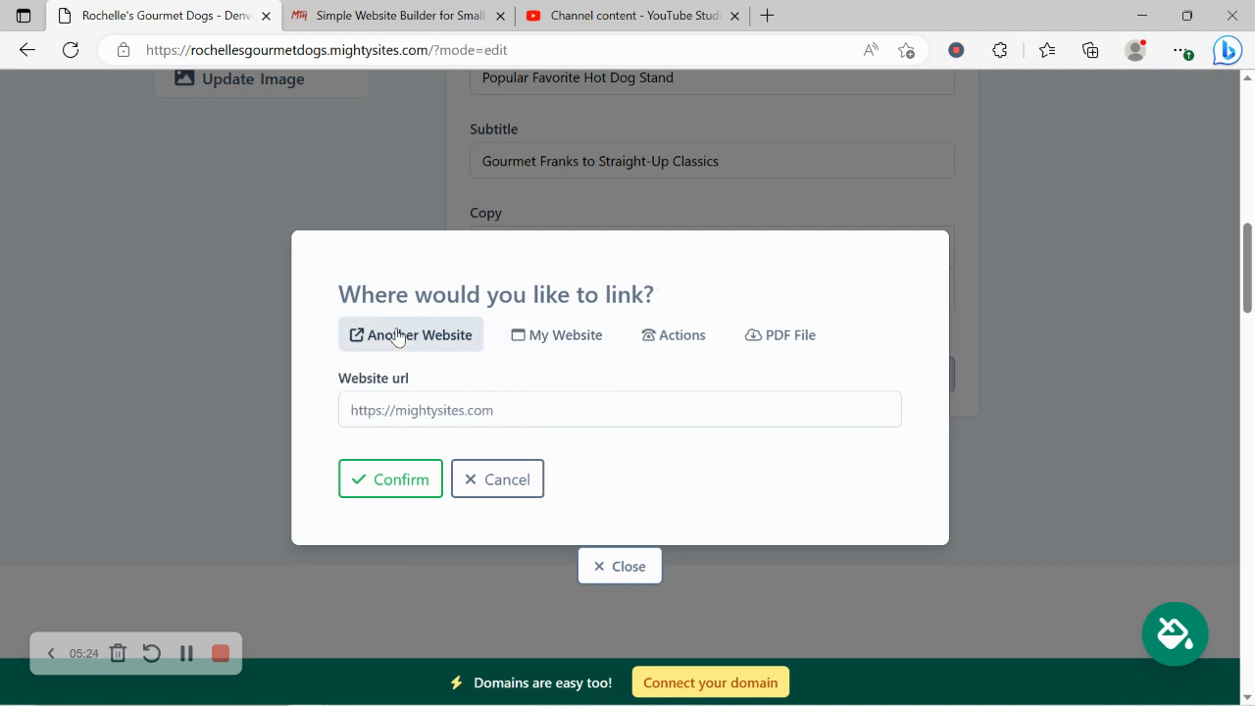
click(692, 343)
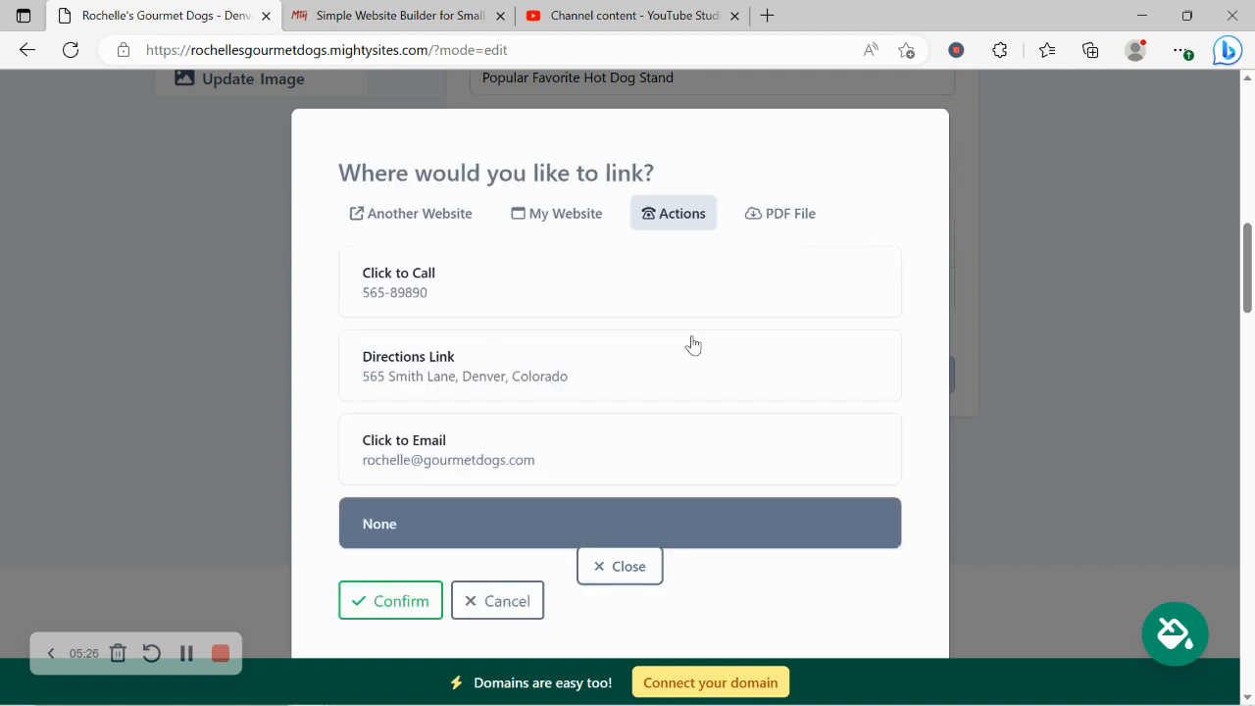
click(810, 212)
click(680, 419)
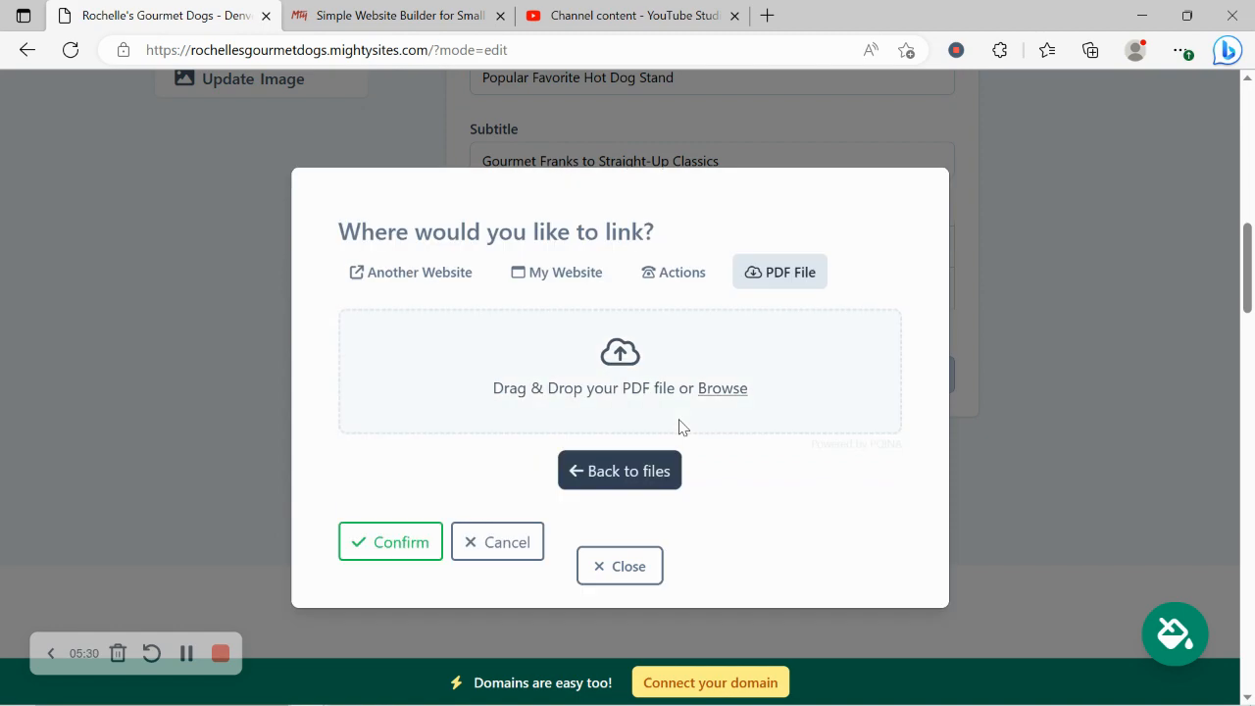
click(709, 390)
double_click(583, 145)
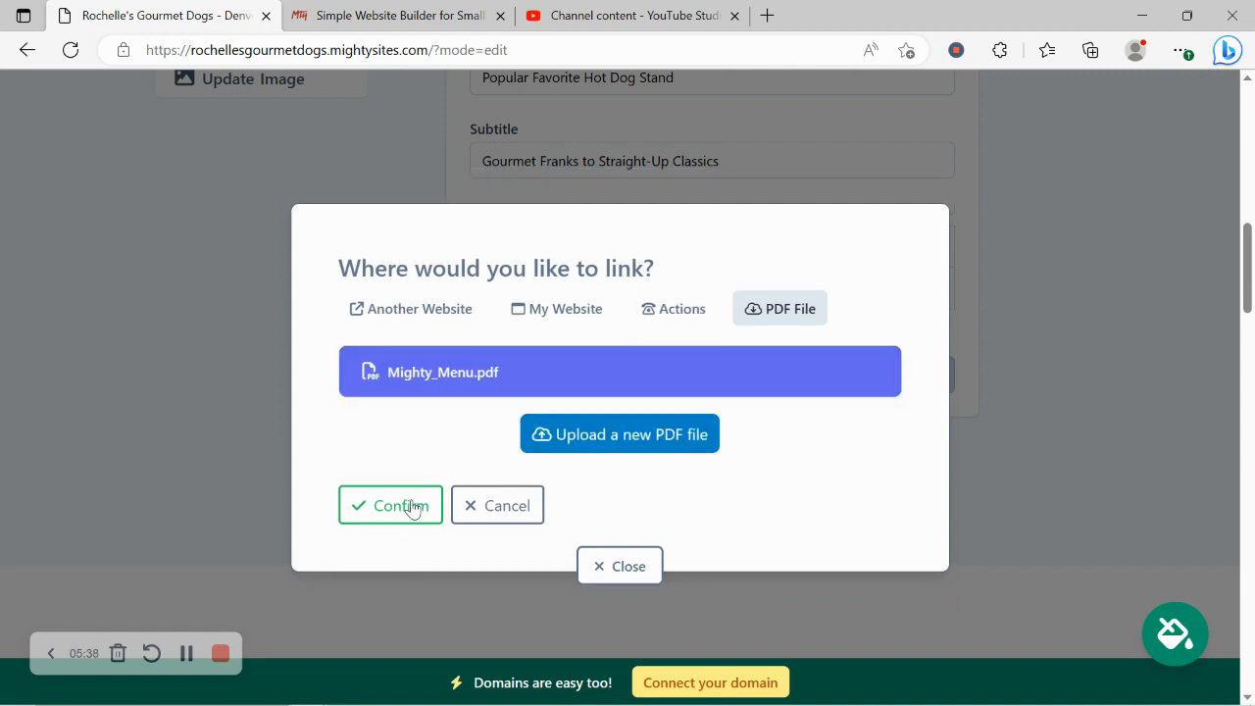
click(412, 508)
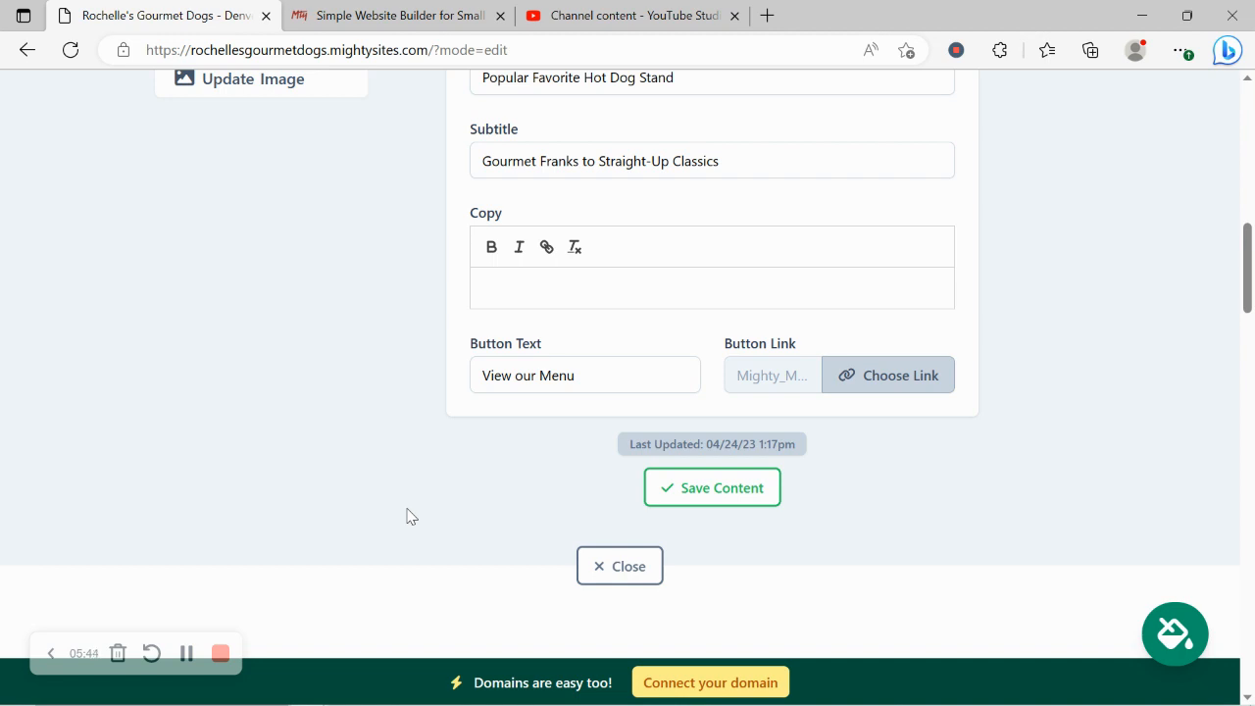
Step: Save the updated hero content and close its editor
click(713, 490)
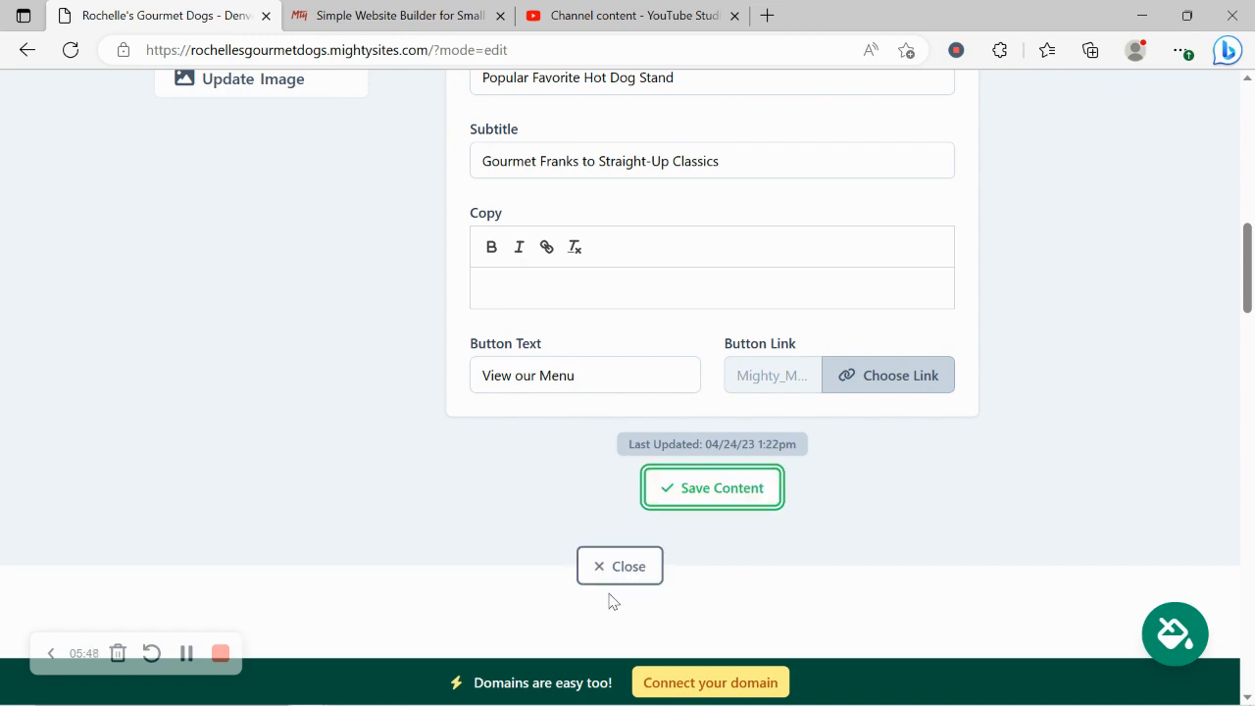
click(627, 561)
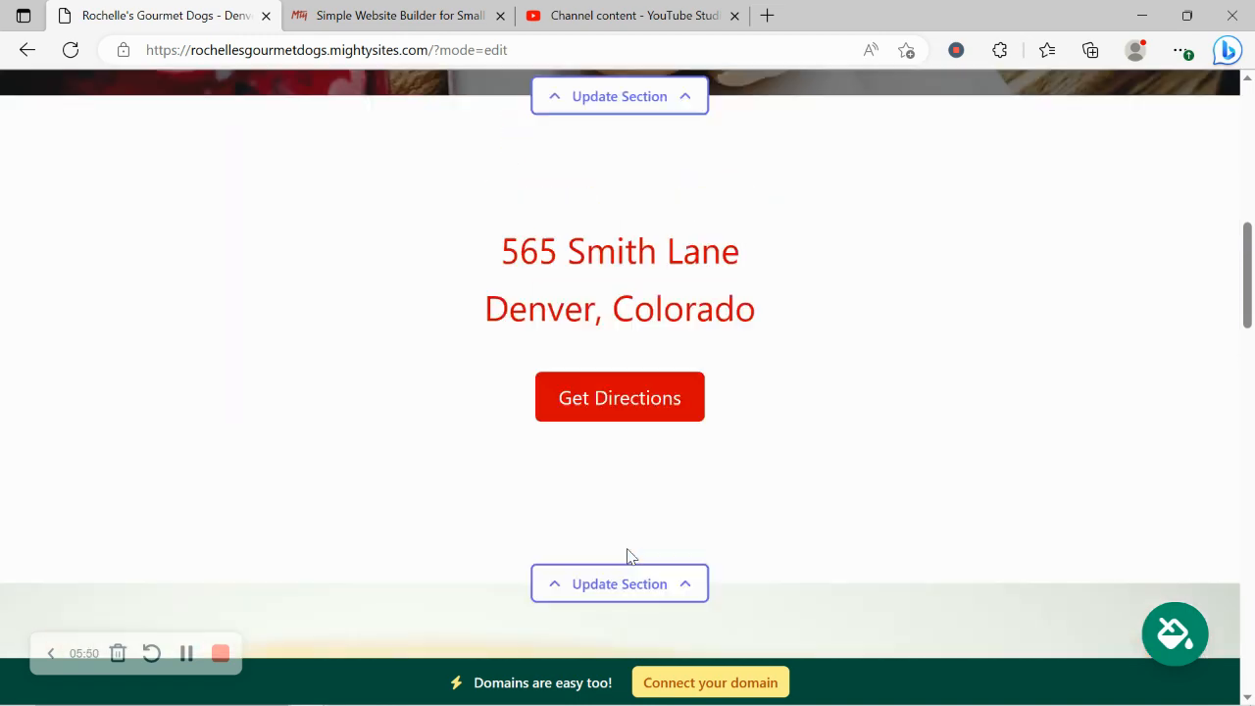
scroll(628, 555, up, 4)
scroll(1252, 196, down, 5)
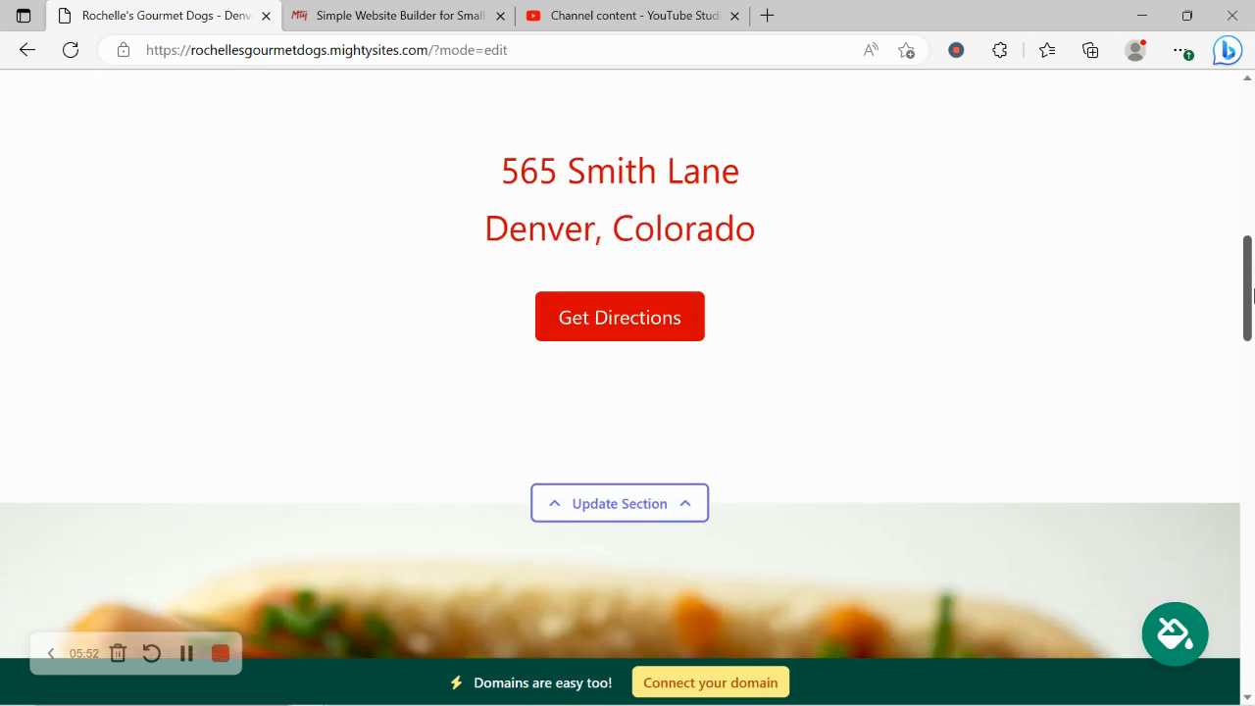
Step: Set hours to Sunday 9:00am–5:00pm and Monday 9:00am–5:30pm, and save
click(656, 487)
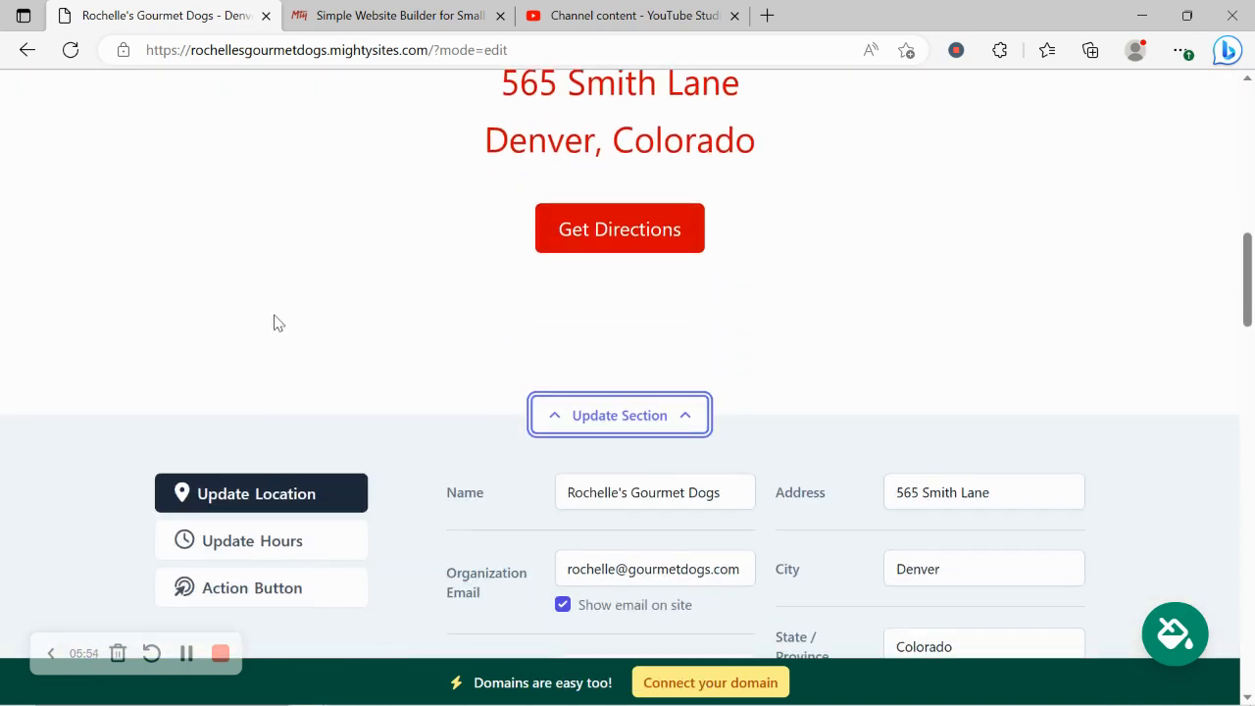
click(294, 380)
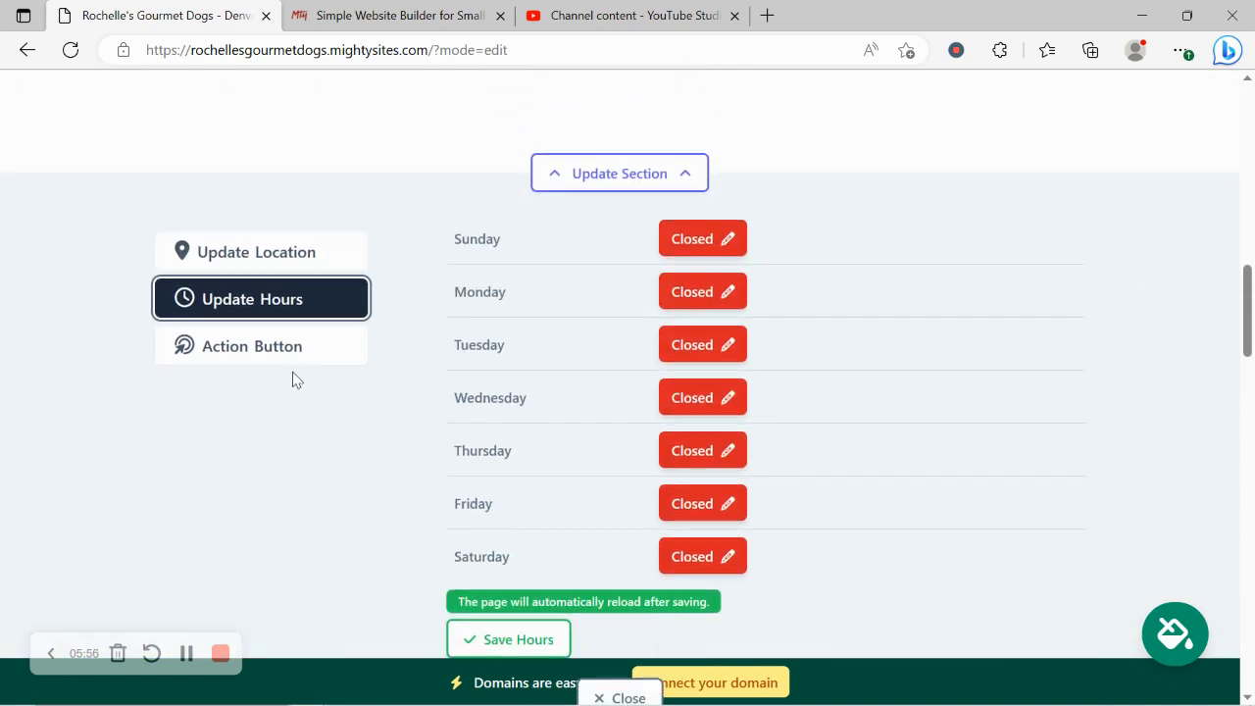
click(715, 236)
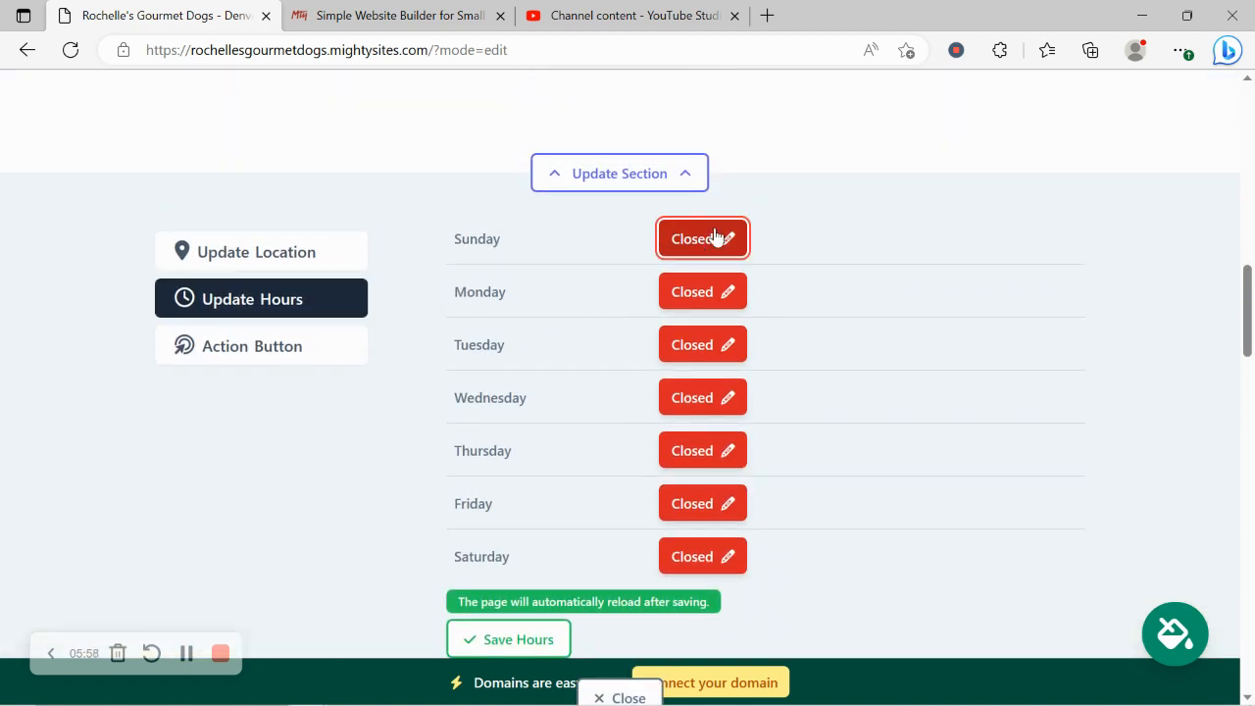
click(945, 395)
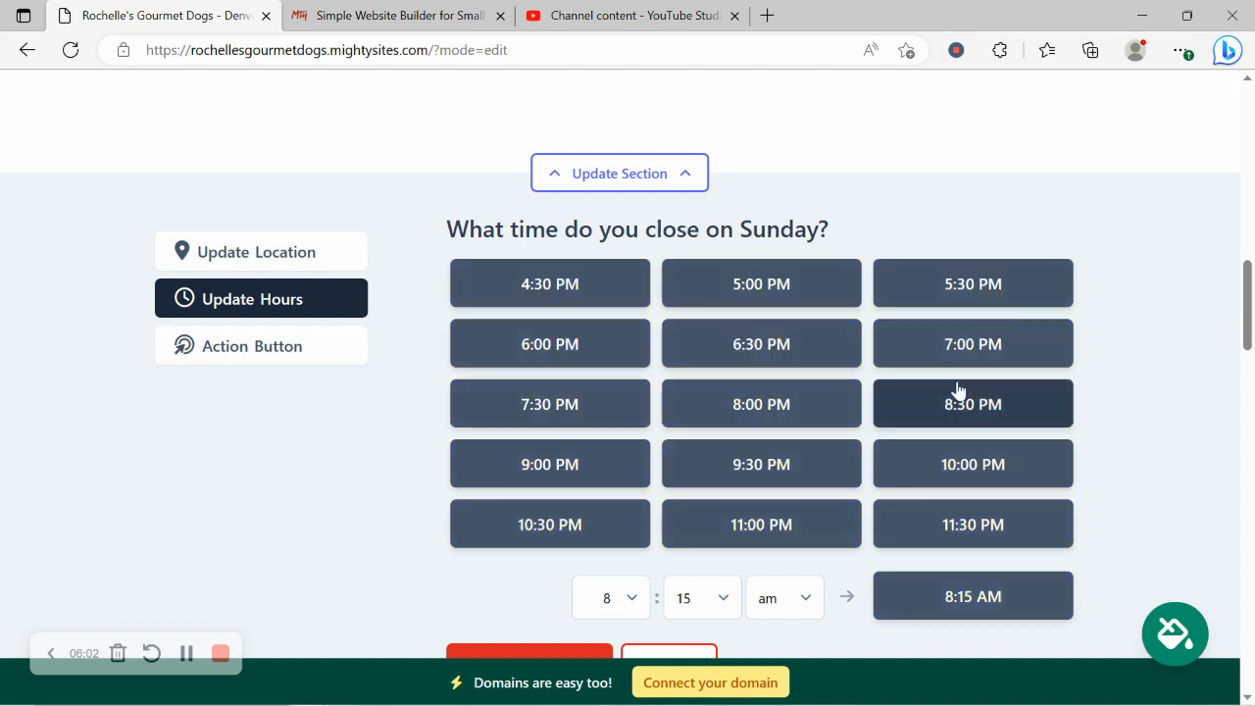
click(820, 291)
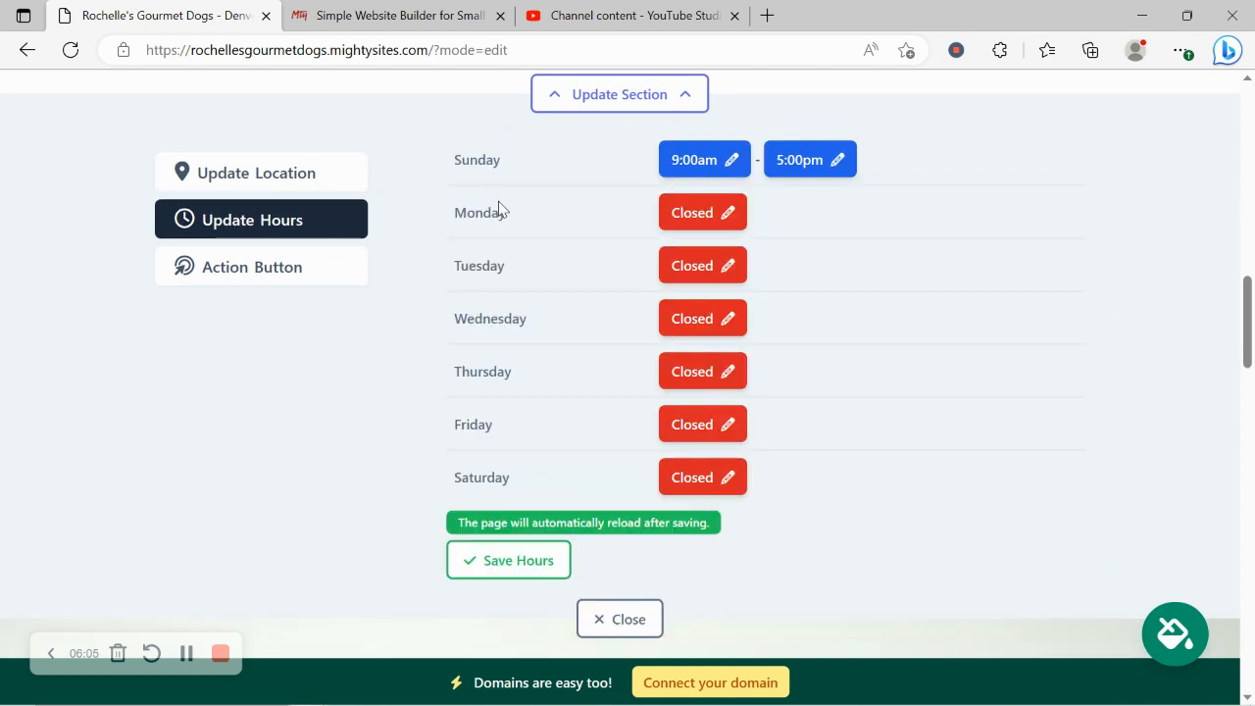
click(686, 213)
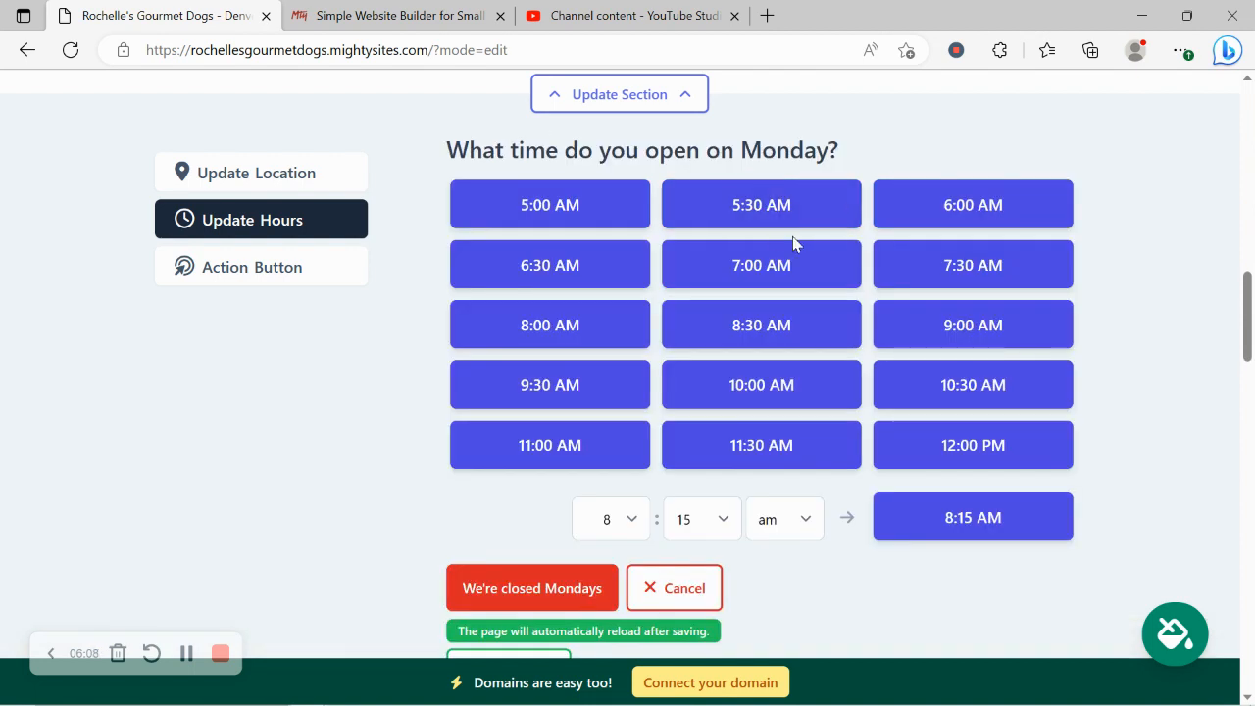
click(974, 330)
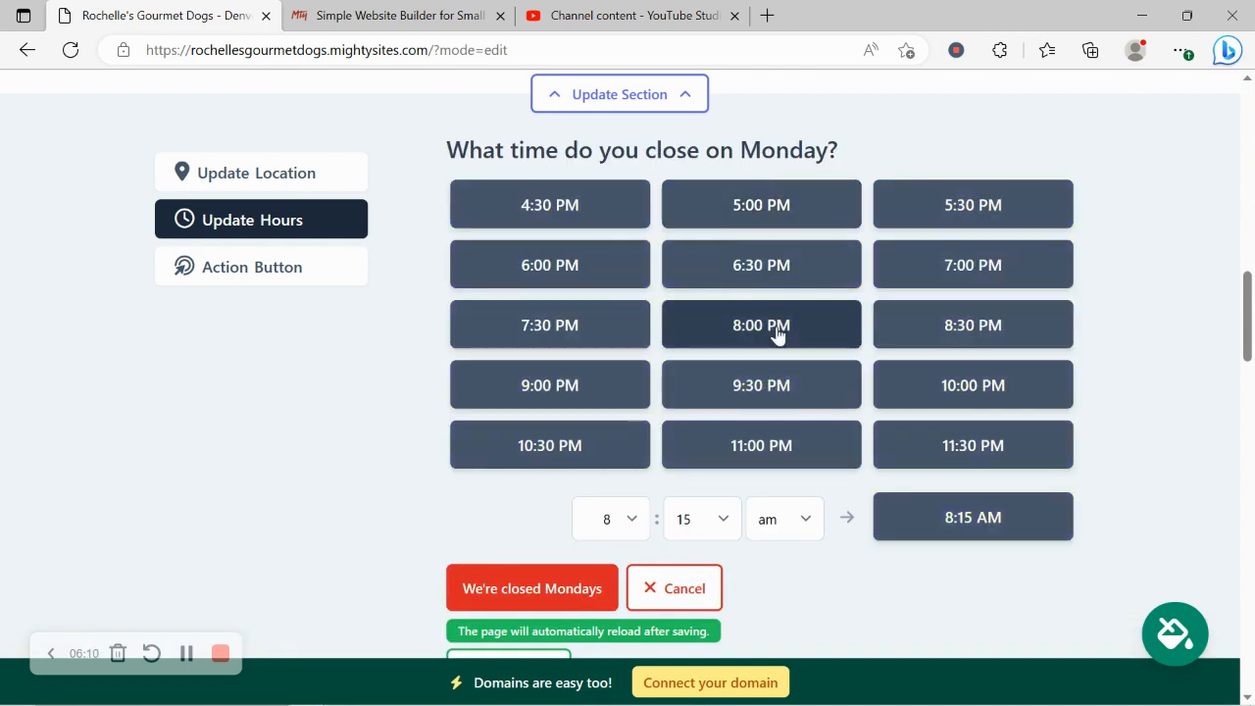
click(940, 222)
scroll(490, 445, down, 1)
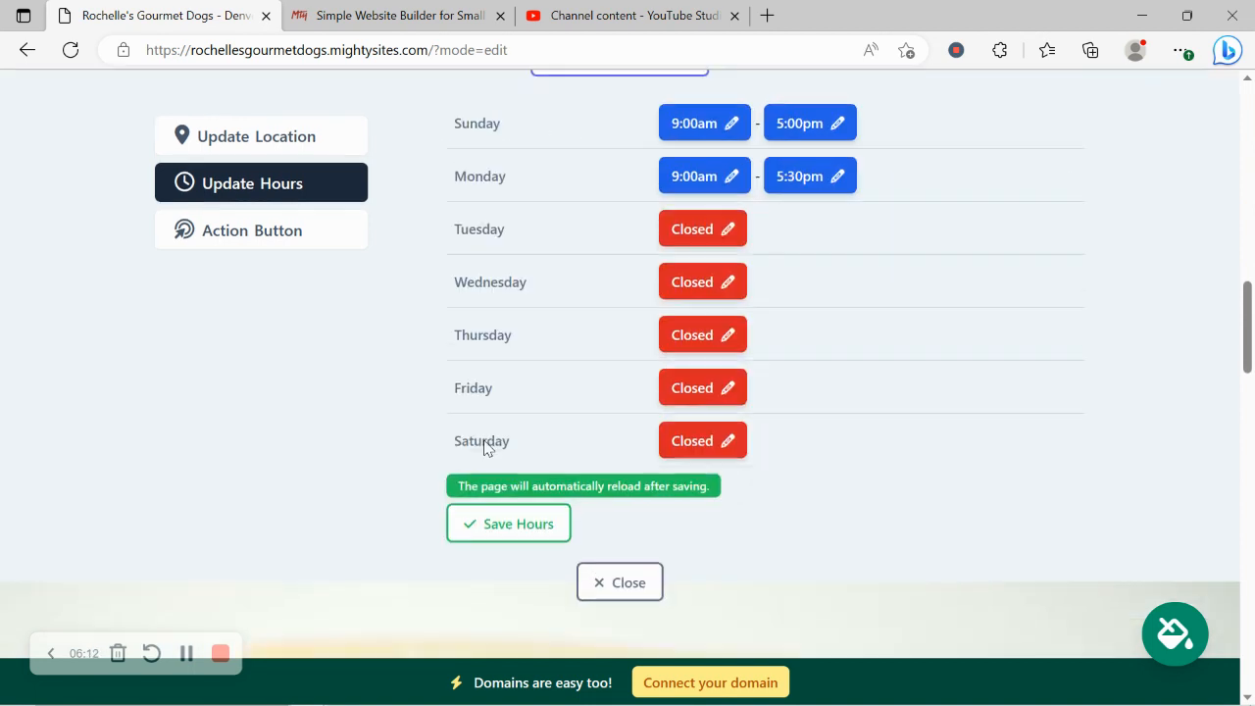
click(555, 500)
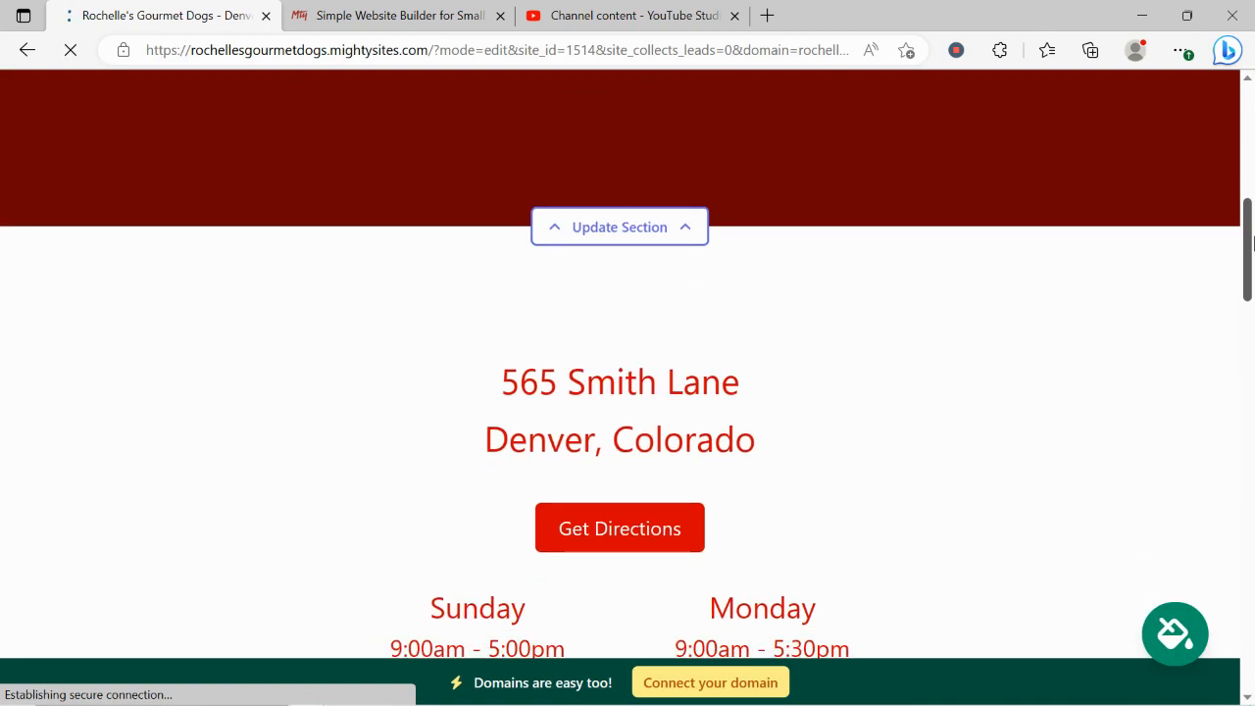
drag(1253, 243, 1251, 273)
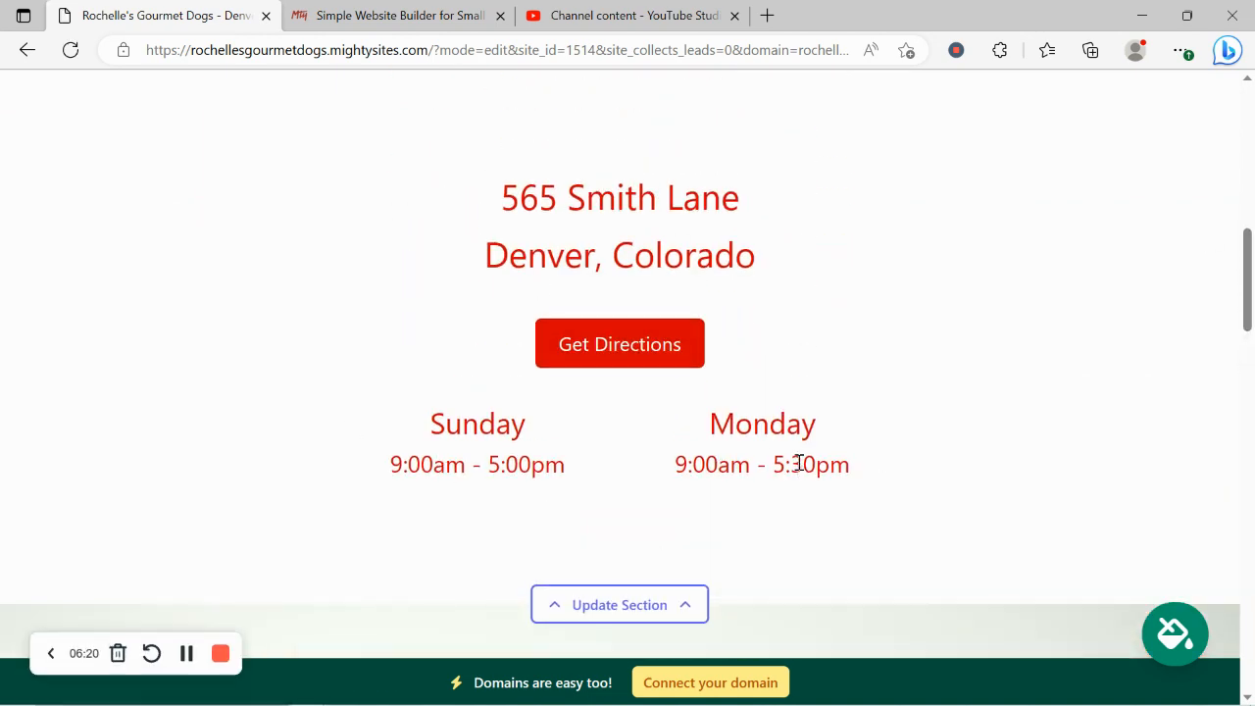
scroll(800, 463, down, 2)
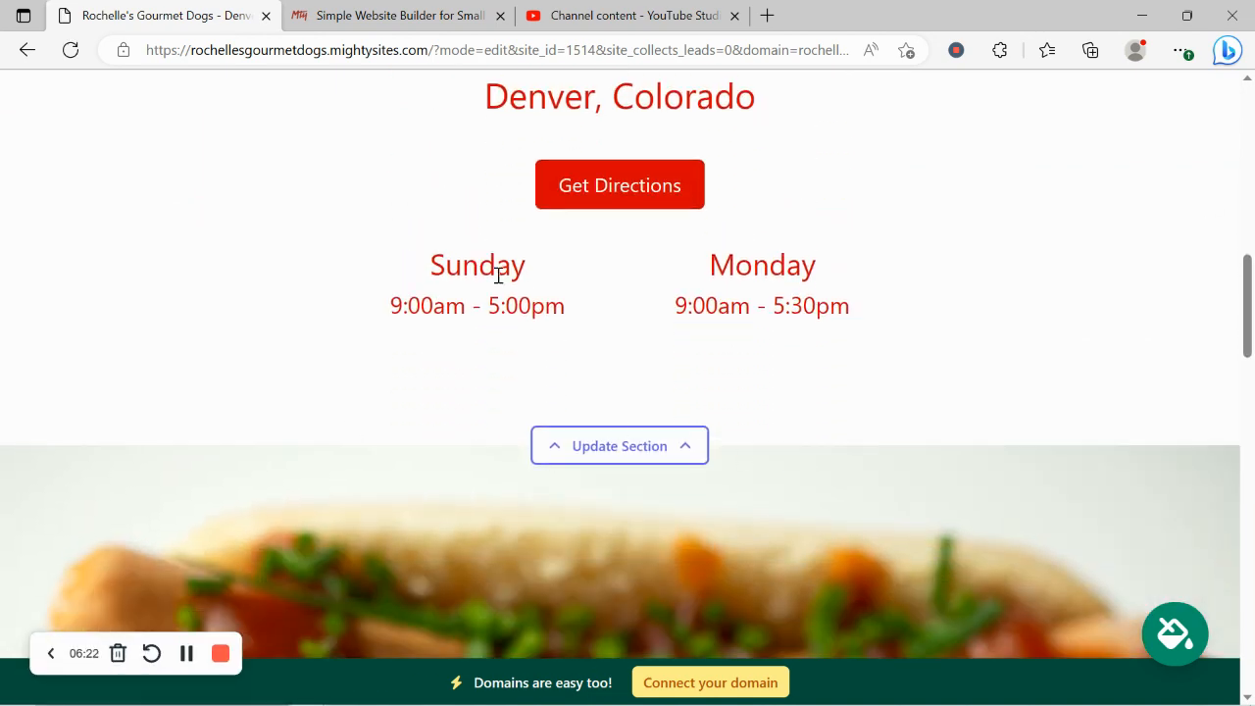
scroll(495, 275, down, 1)
scroll(497, 279, down, 8)
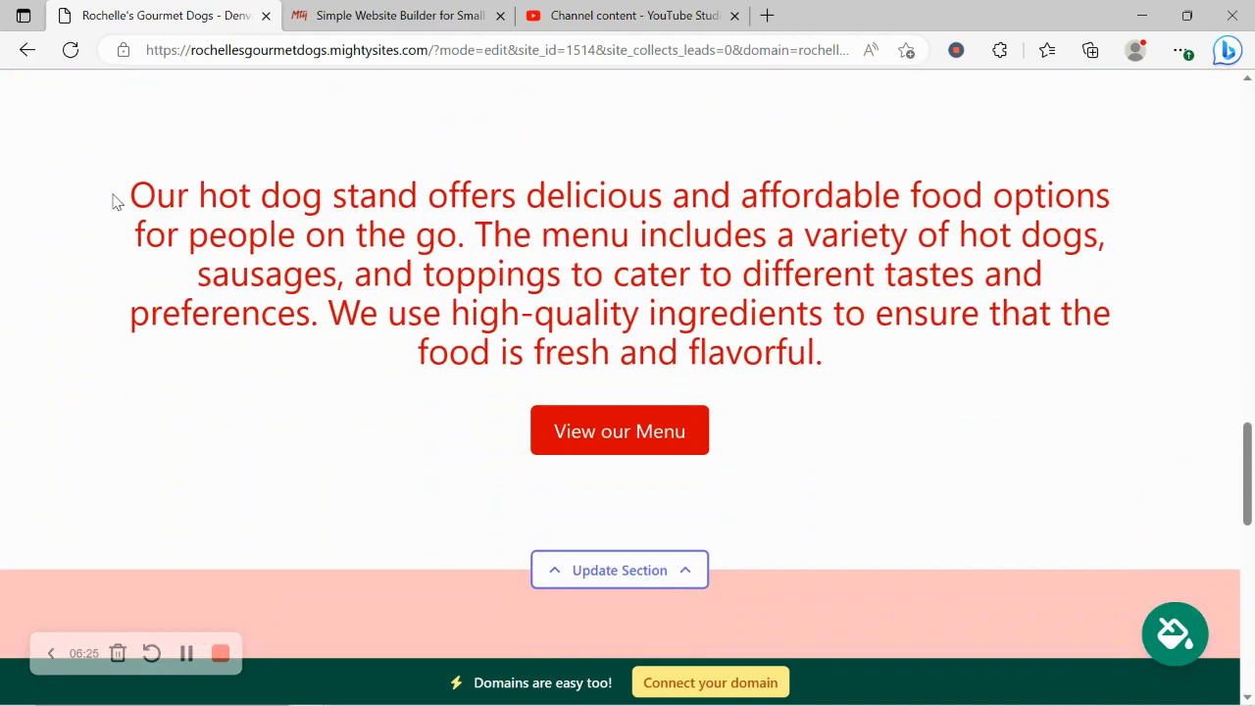
drag(112, 201, 925, 381)
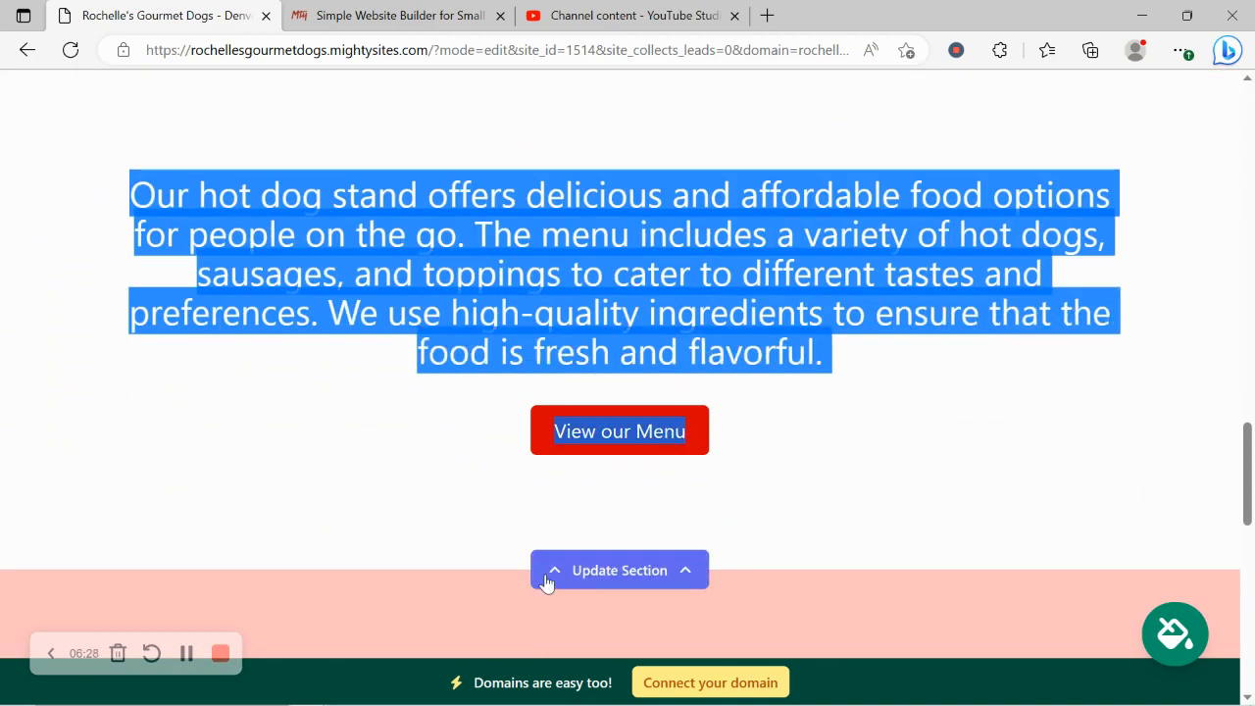
click(165, 374)
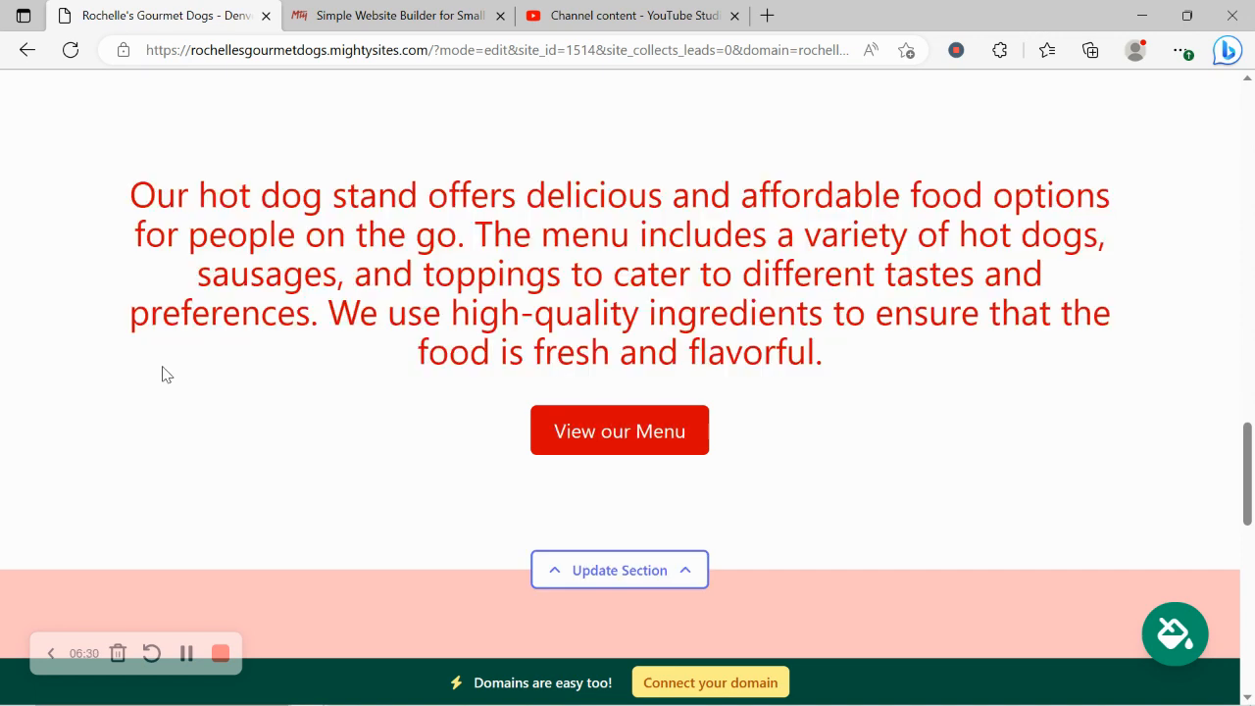
scroll(163, 373, down, 5)
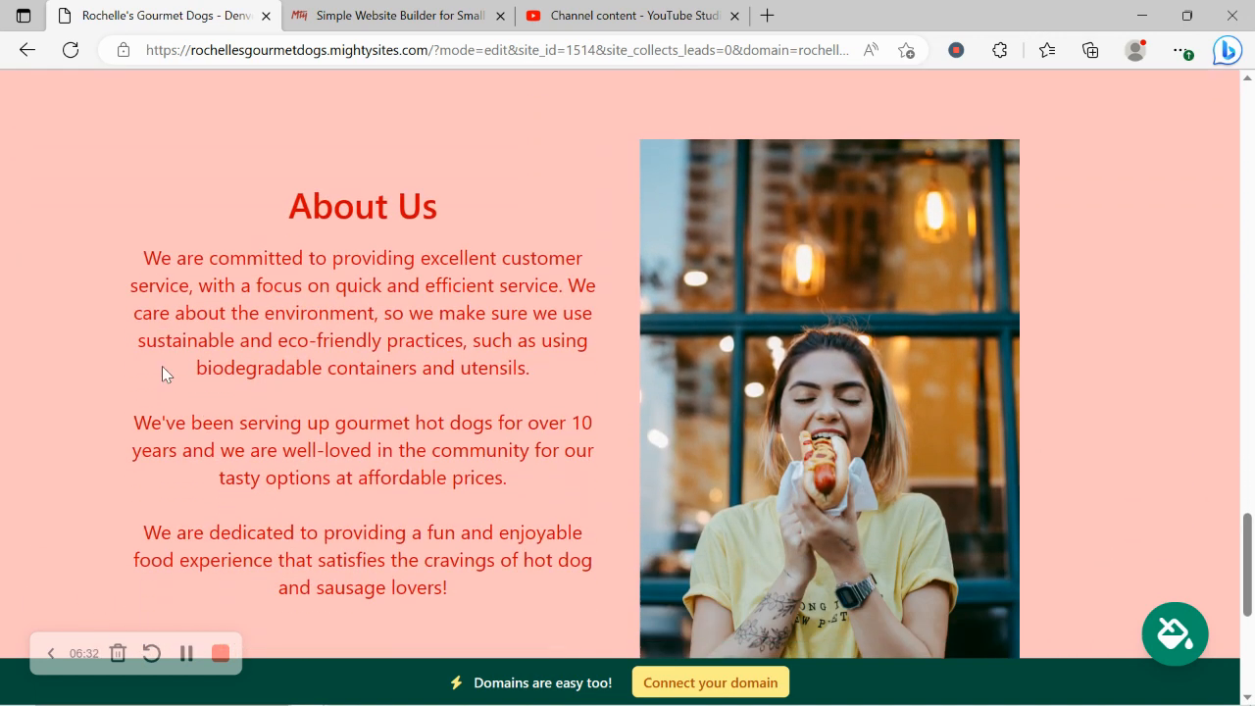
scroll(162, 371, down, 1)
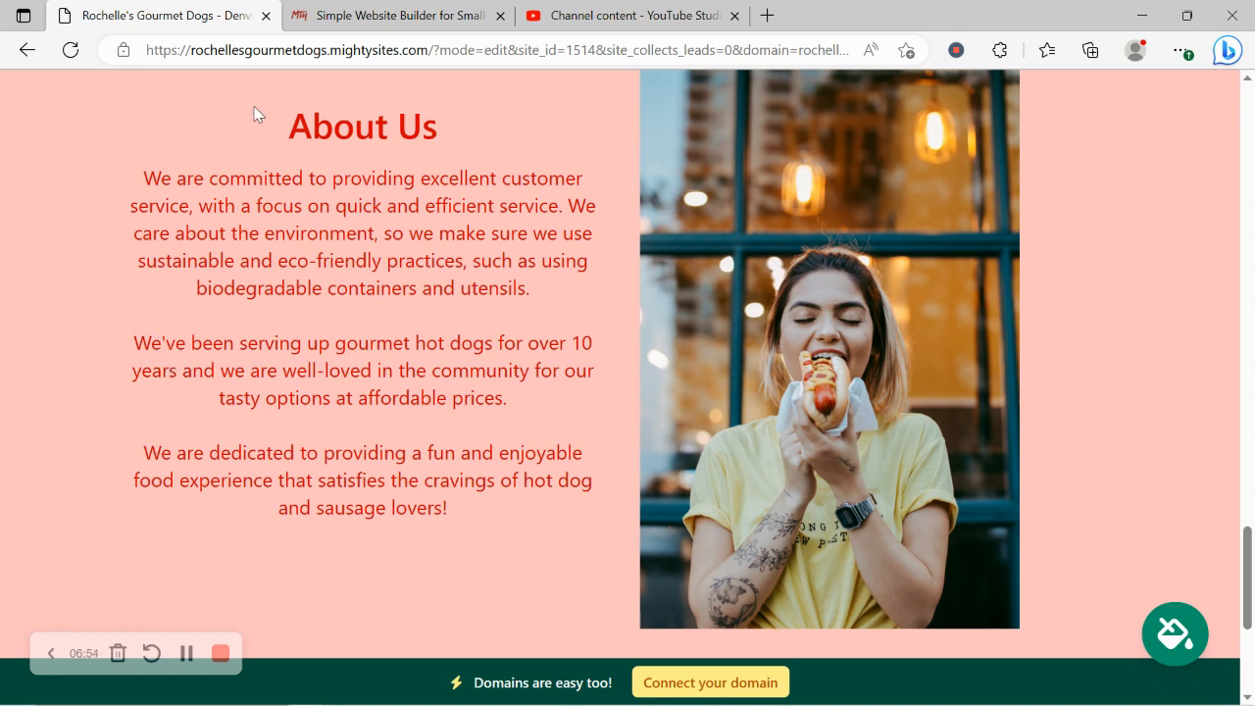
drag(255, 115, 511, 499)
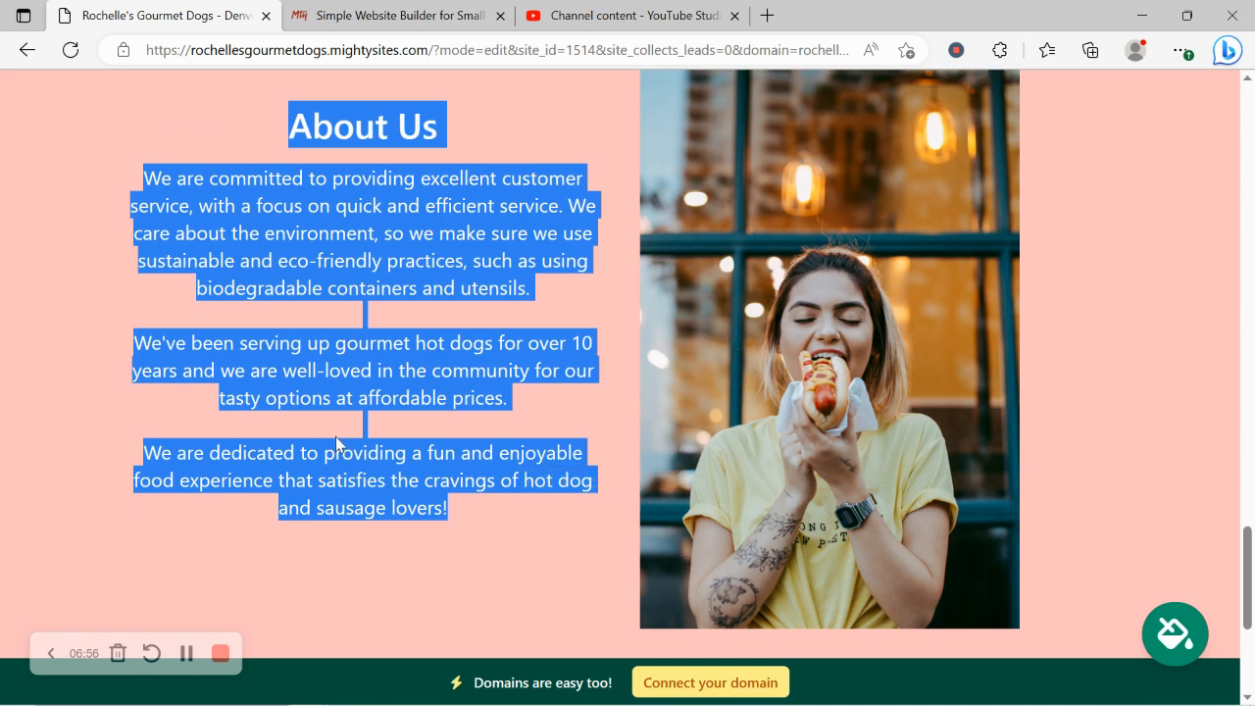
click(335, 436)
scroll(336, 436, down, 2)
scroll(336, 436, down, 2)
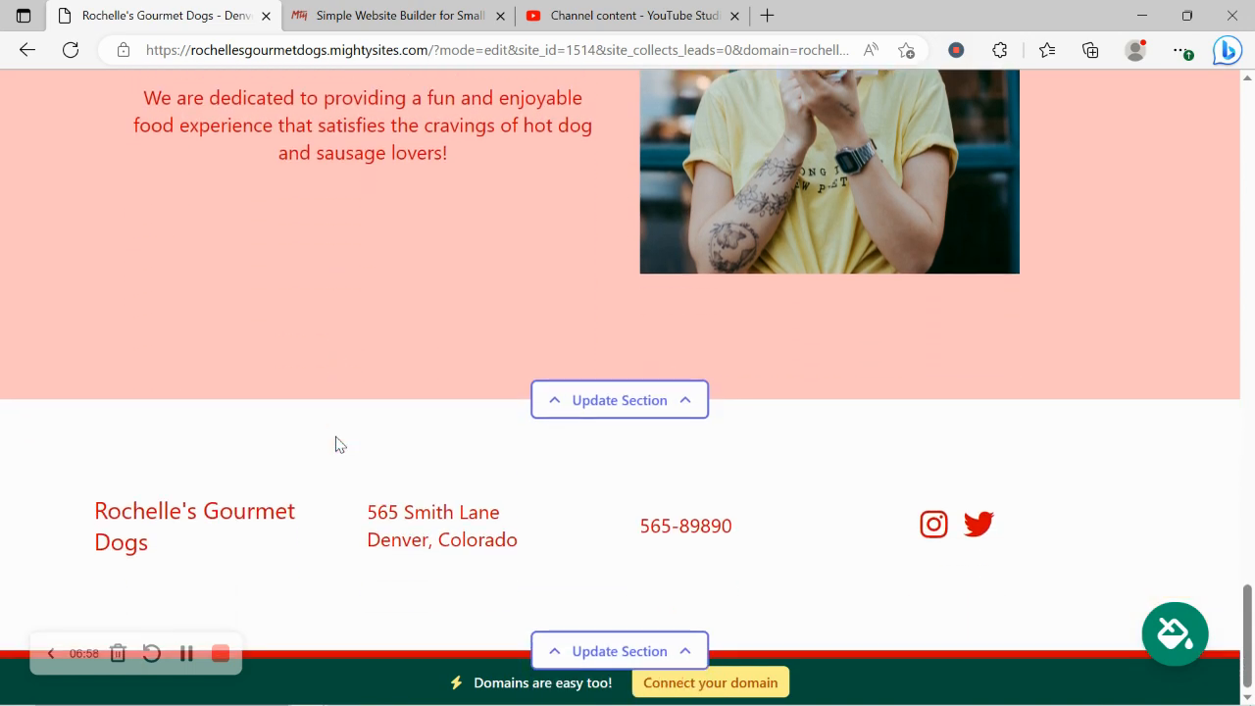
scroll(336, 436, up, 4)
scroll(337, 436, up, 8)
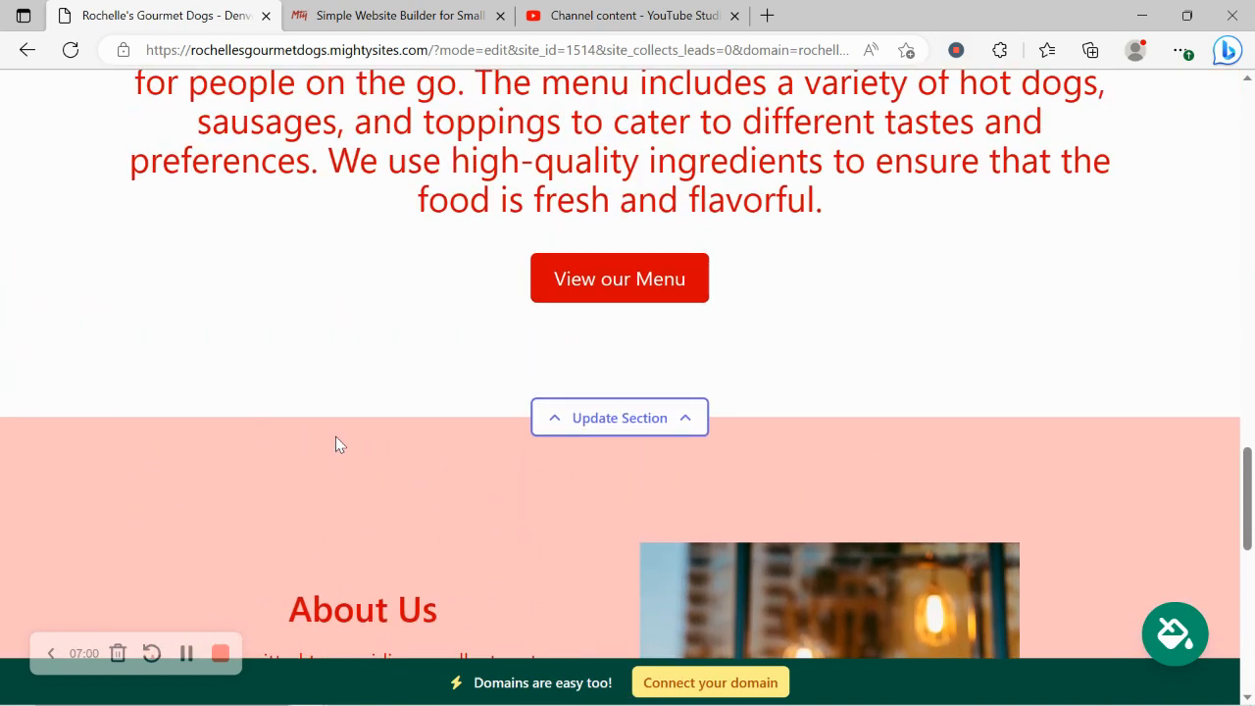
scroll(337, 436, up, 3)
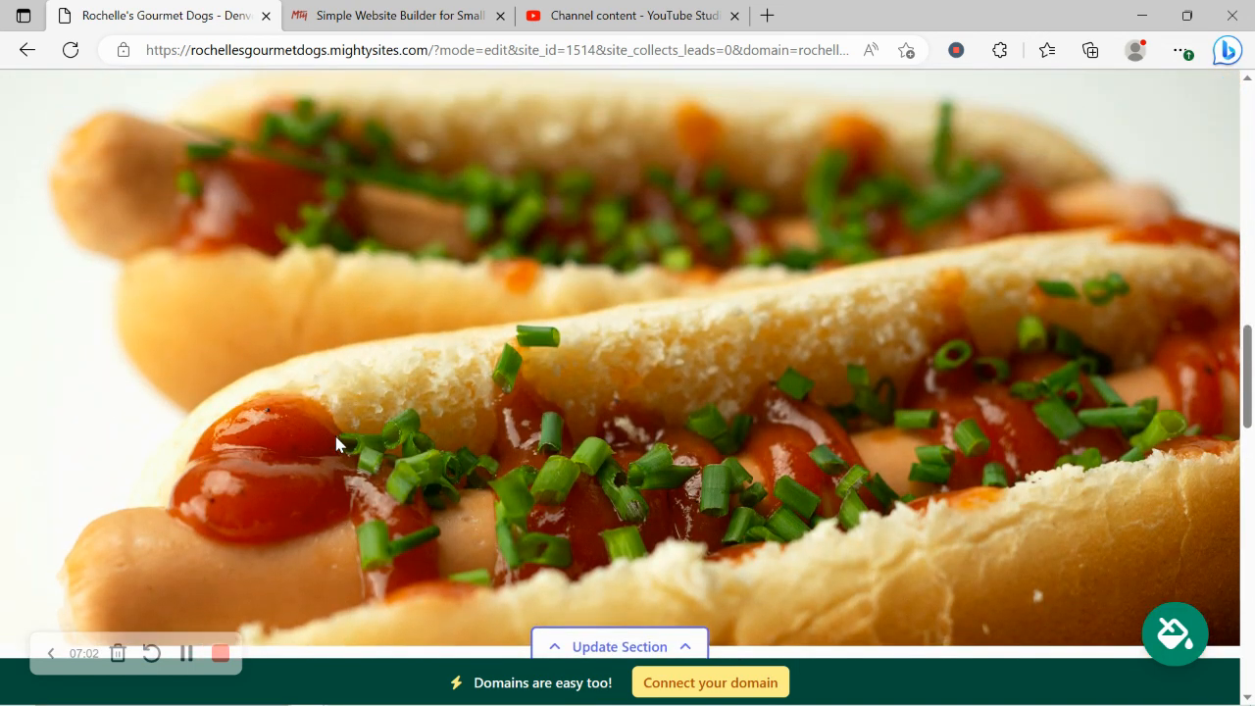
Step: Visit the Connect a Domain page, return to the dashboard, then open the live site
click(760, 686)
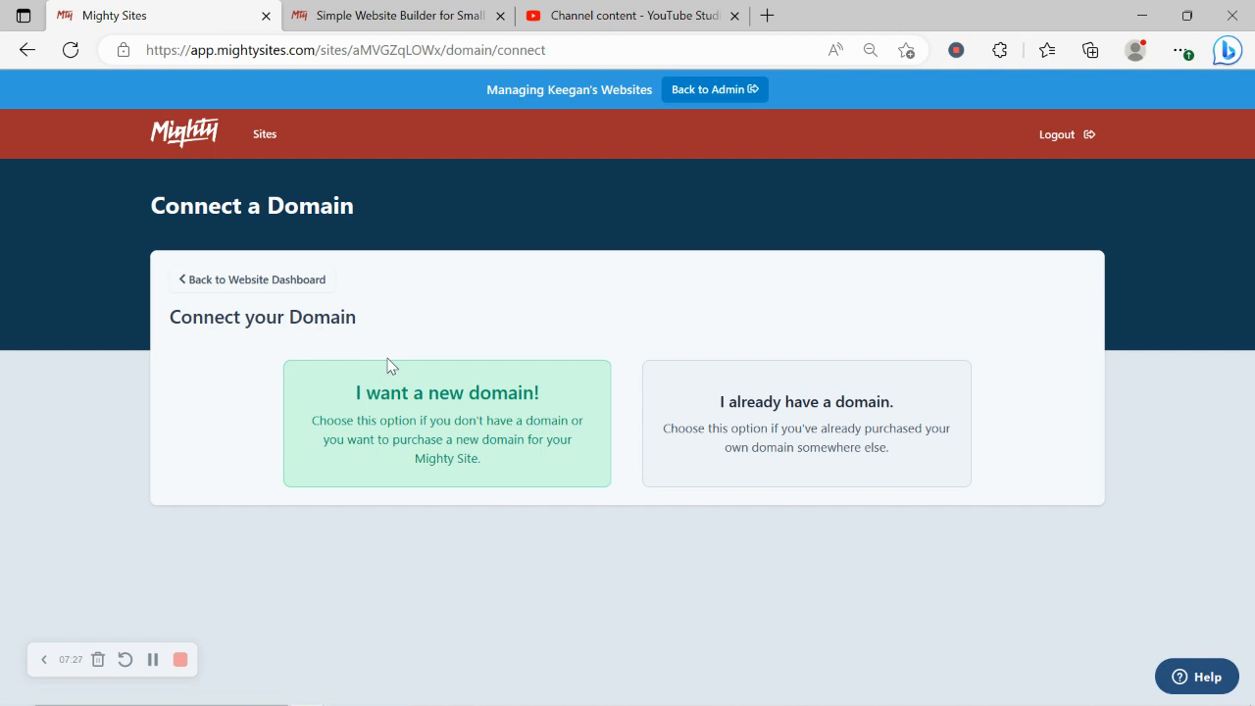
click(300, 284)
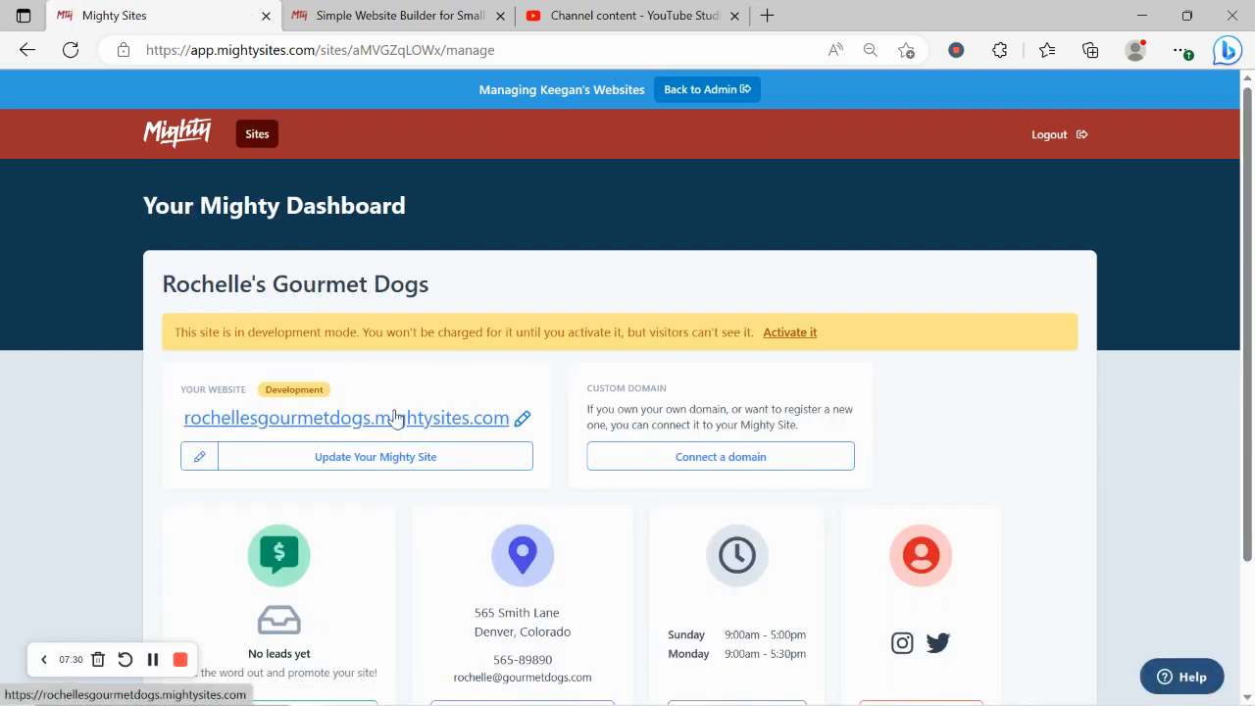
click(395, 417)
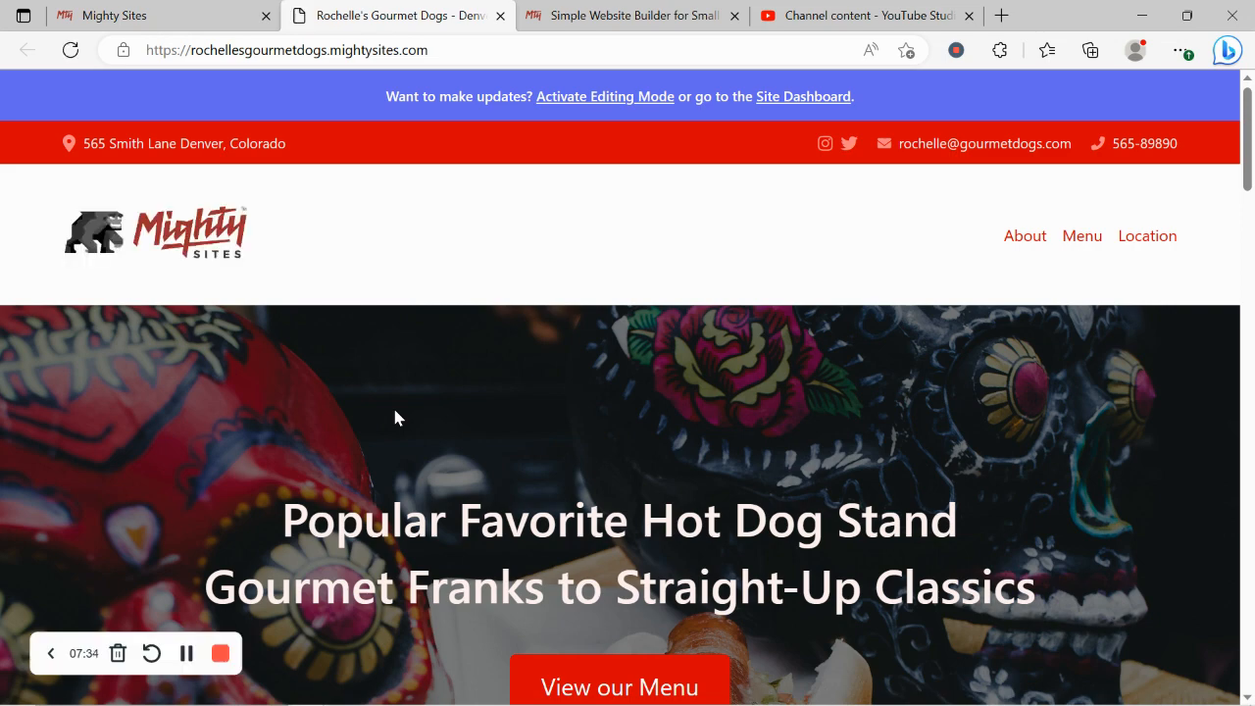
Step: Scroll the live site from hero through hours, menu, About Us to footer, then back up
scroll(395, 418, down, 3)
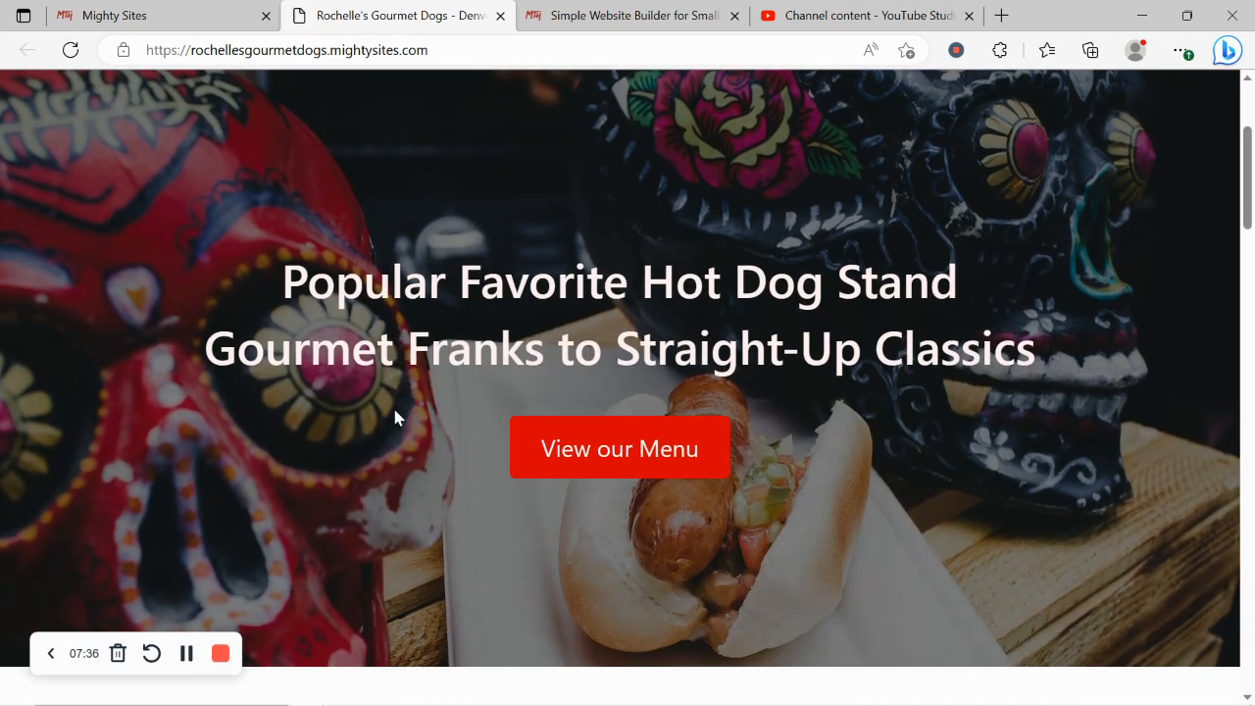
scroll(396, 418, down, 8)
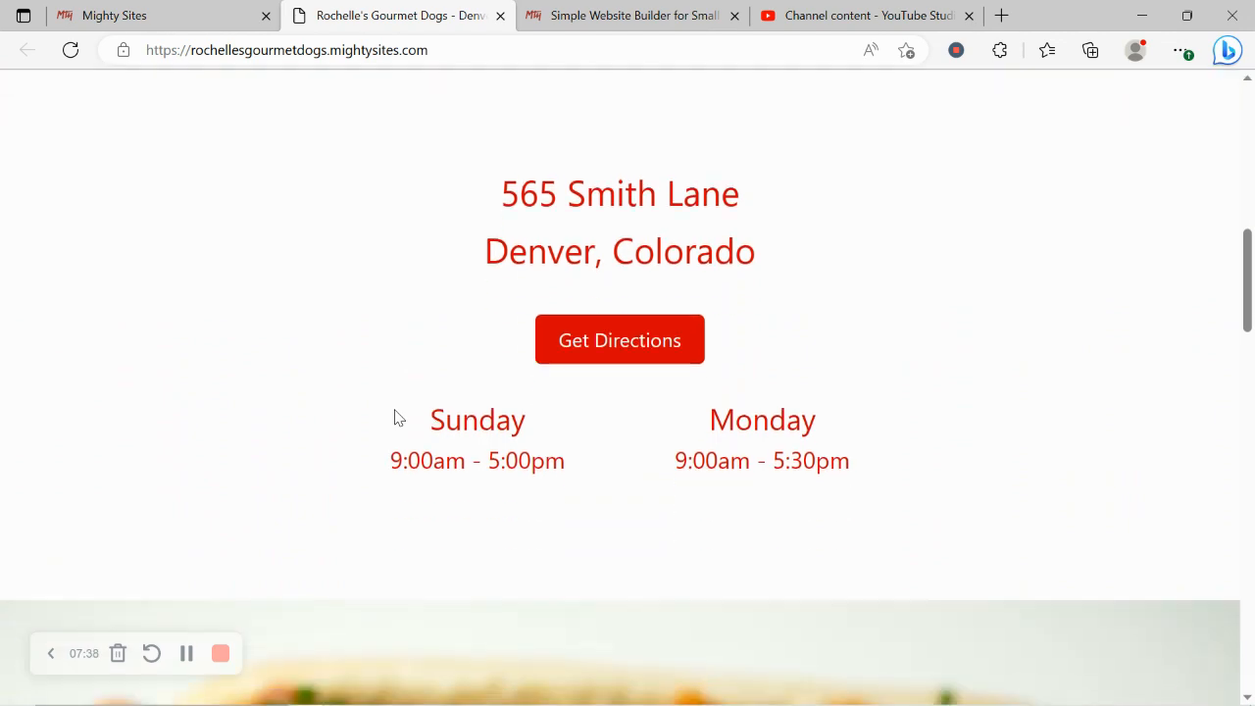
scroll(395, 418, down, 7)
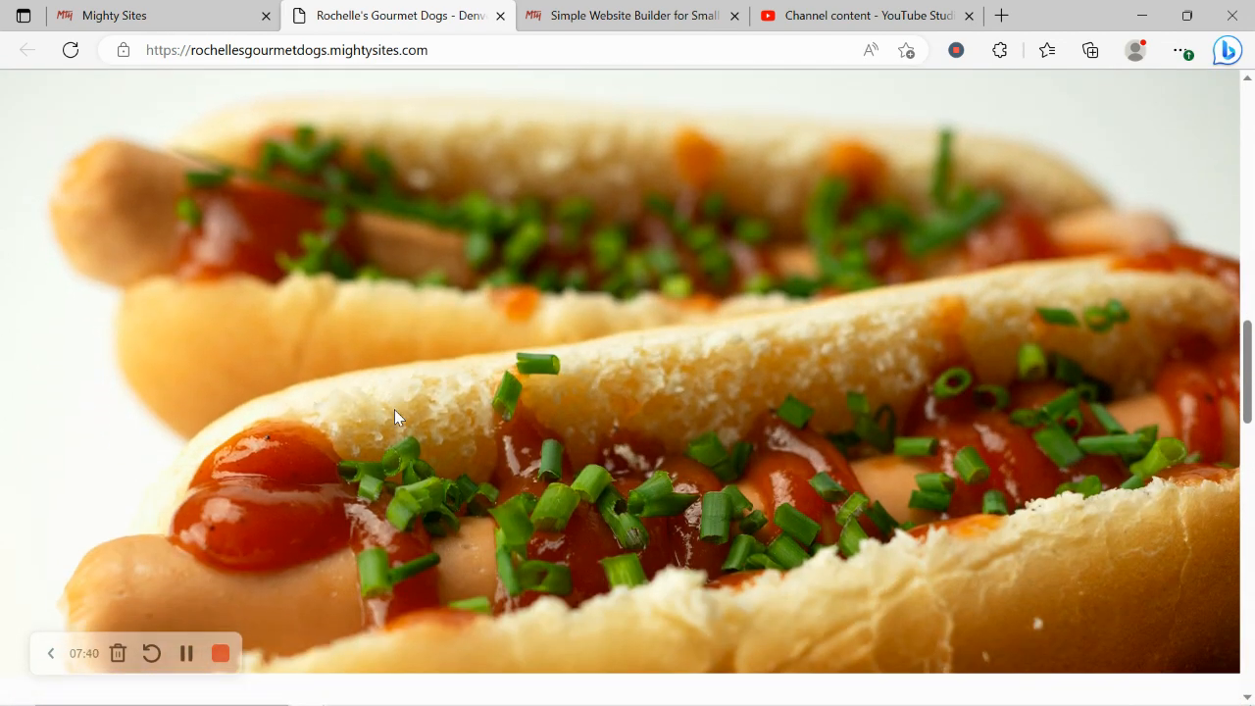
scroll(394, 416, down, 4)
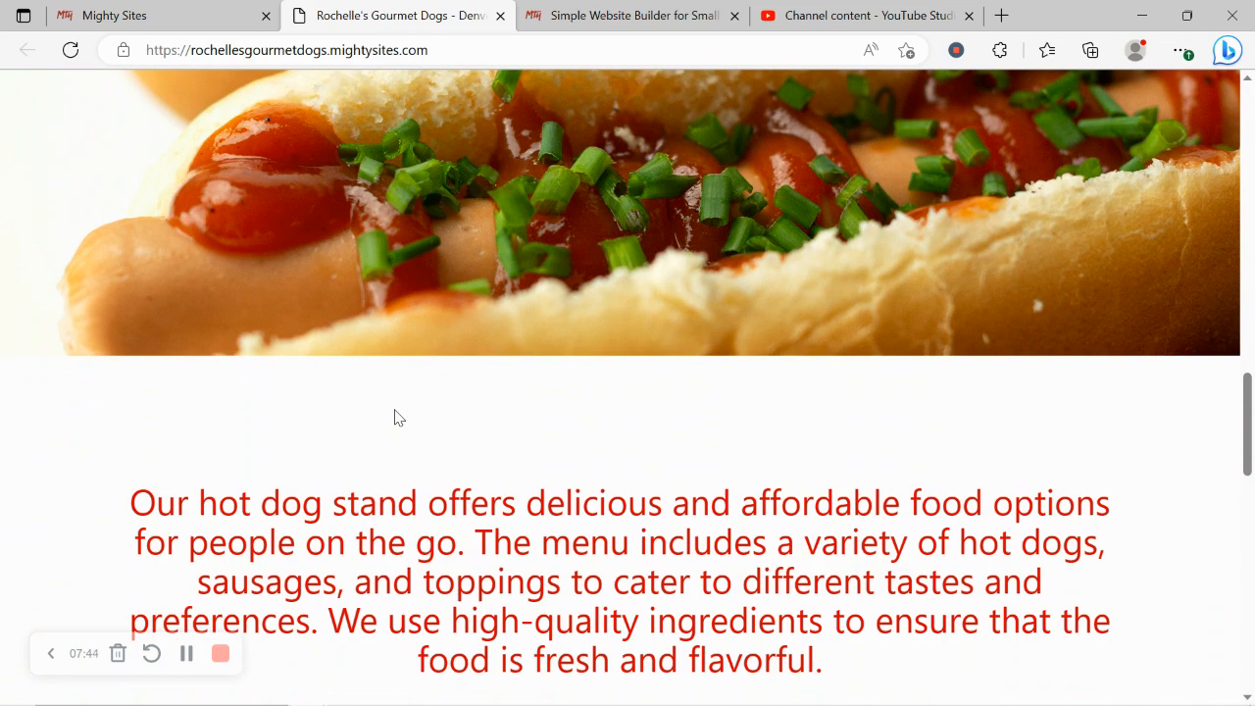
scroll(394, 418, down, 6)
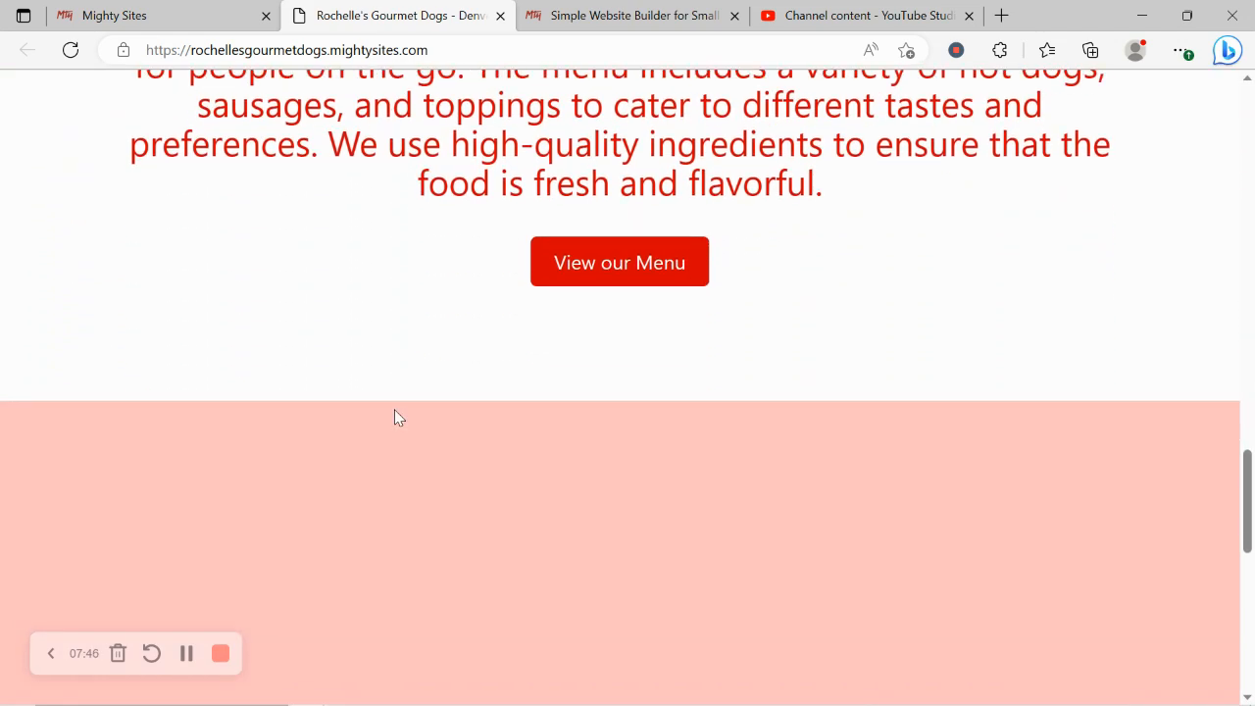
scroll(394, 418, down, 3)
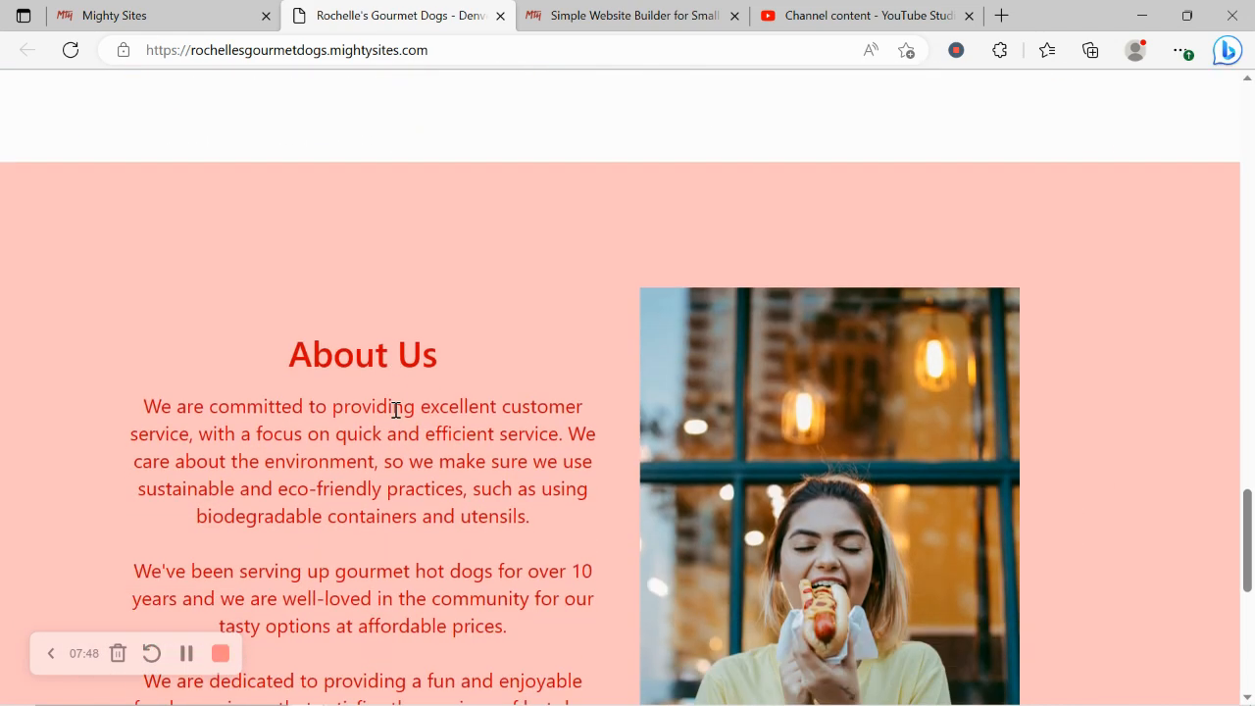
scroll(395, 410, down, 7)
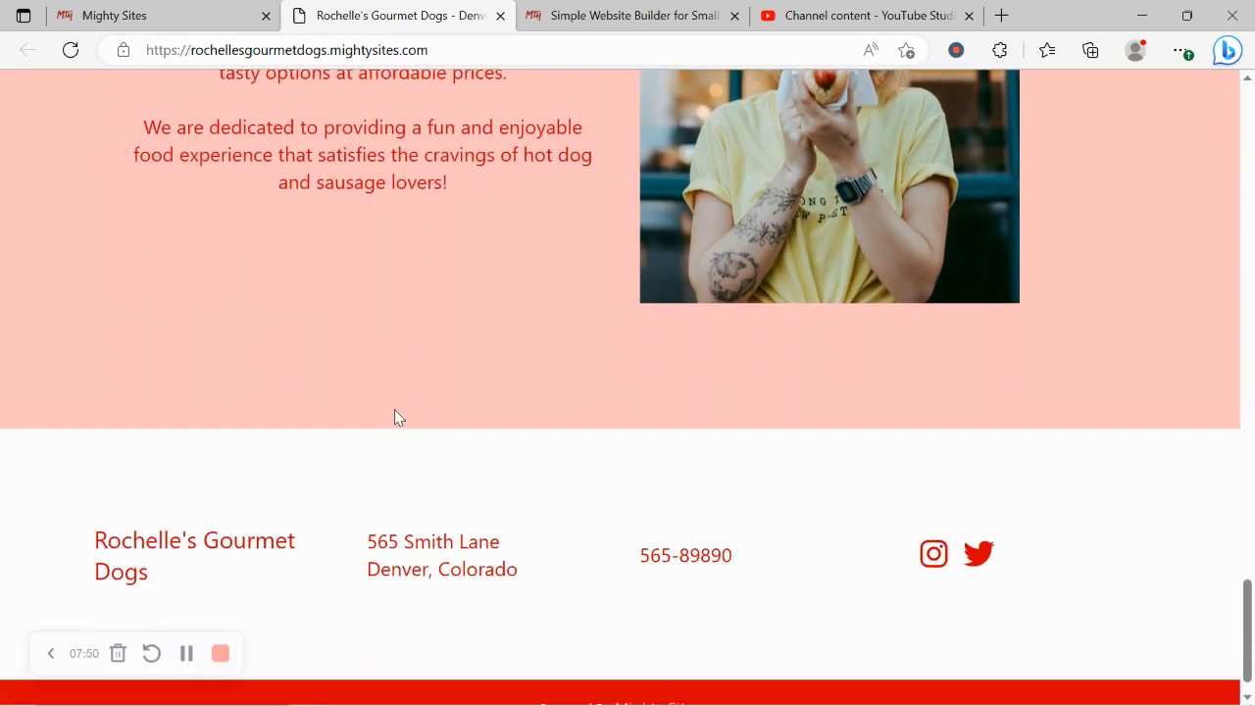
scroll(394, 412, up, 4)
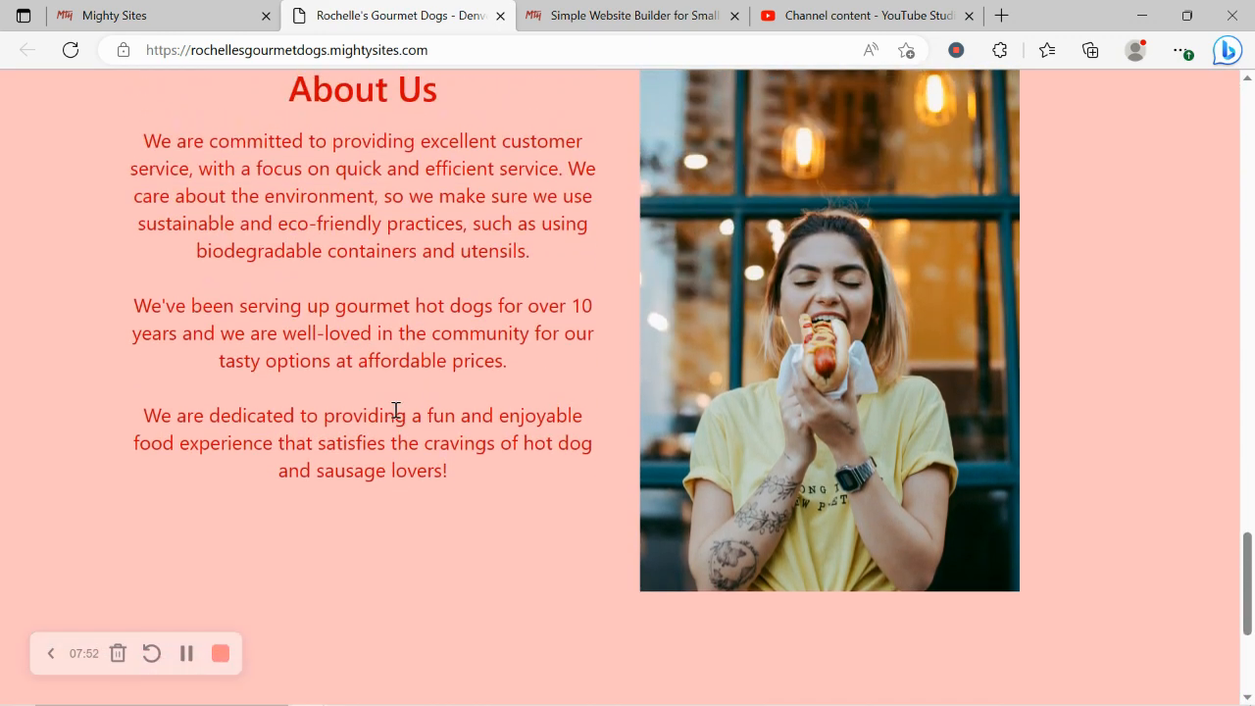
scroll(396, 410, up, 8)
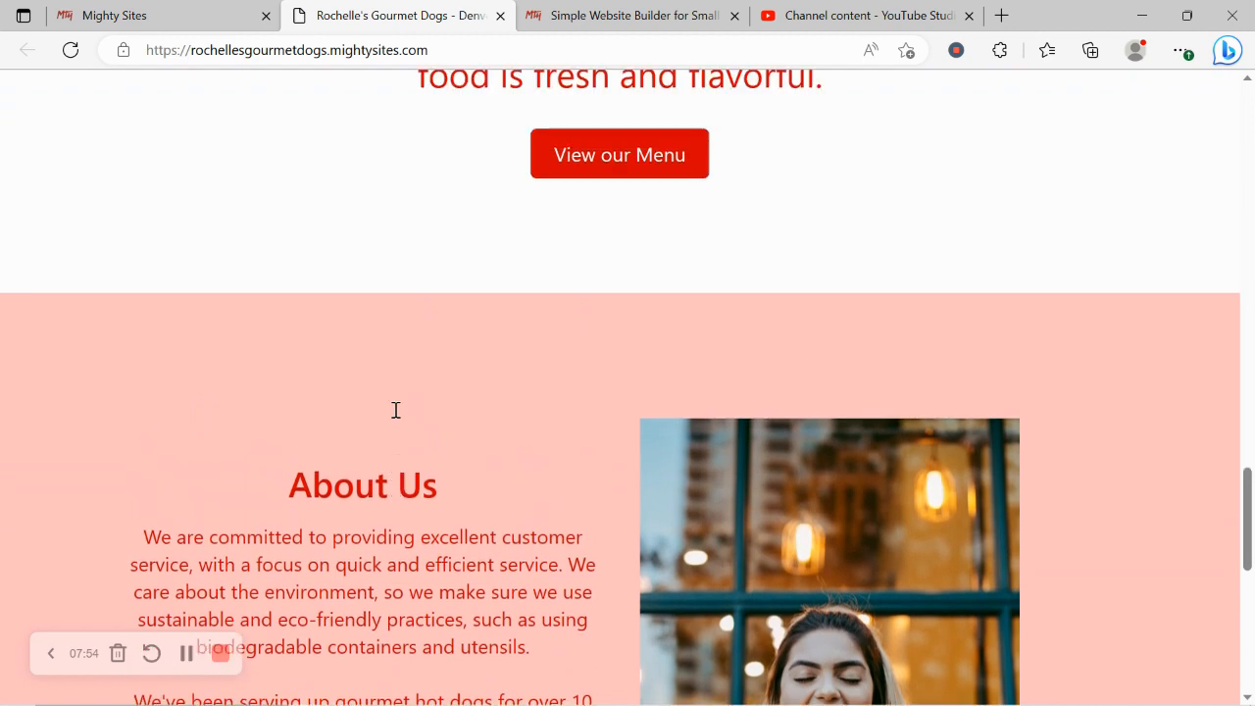
scroll(398, 417, up, 5)
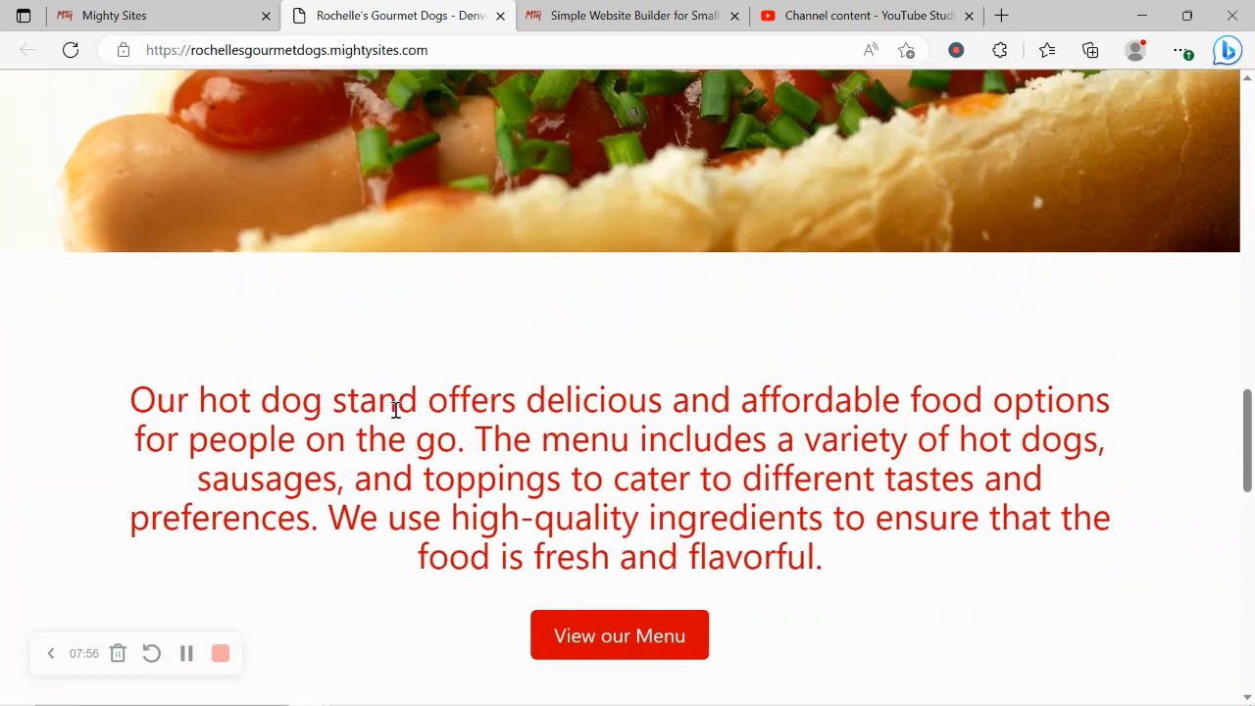
scroll(396, 412, up, 2)
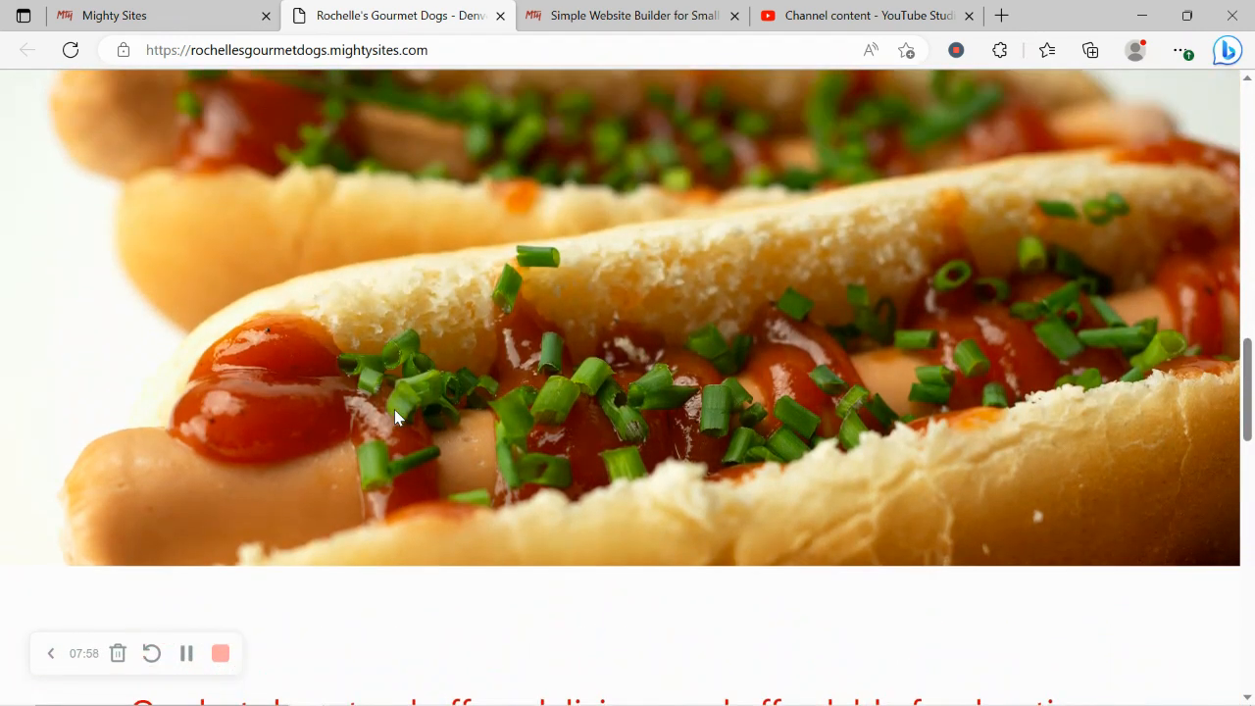
scroll(395, 412, up, 1)
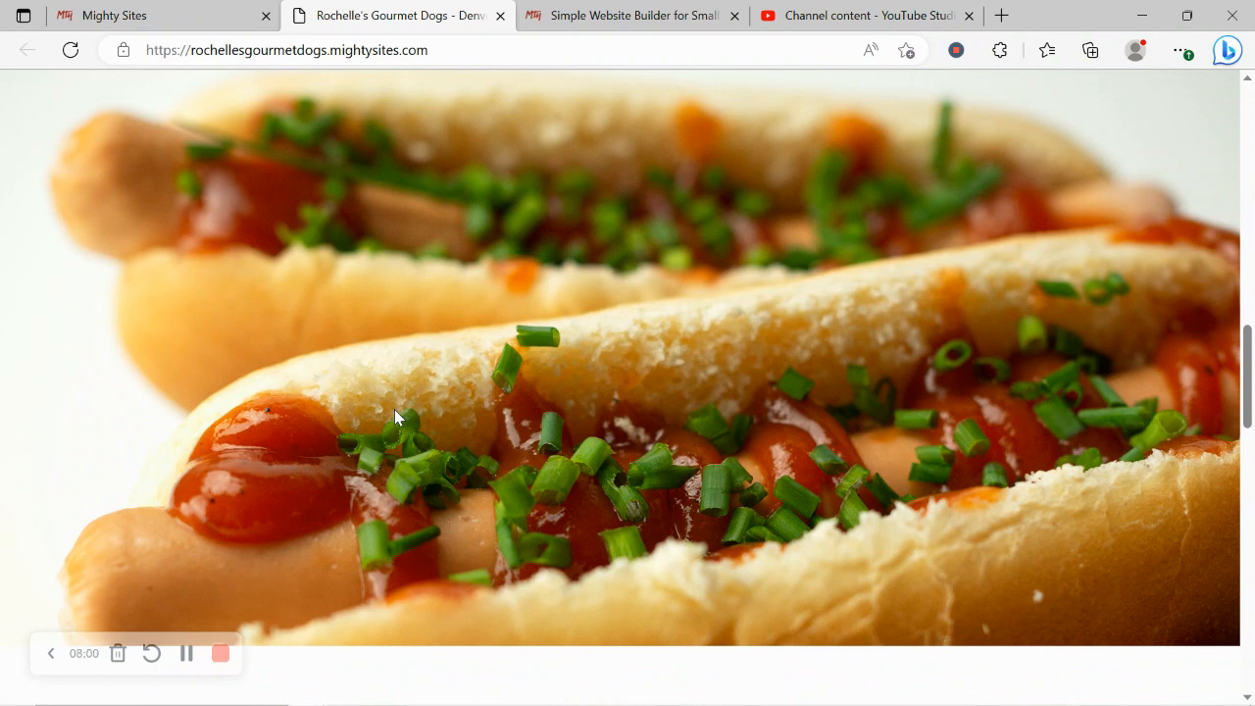